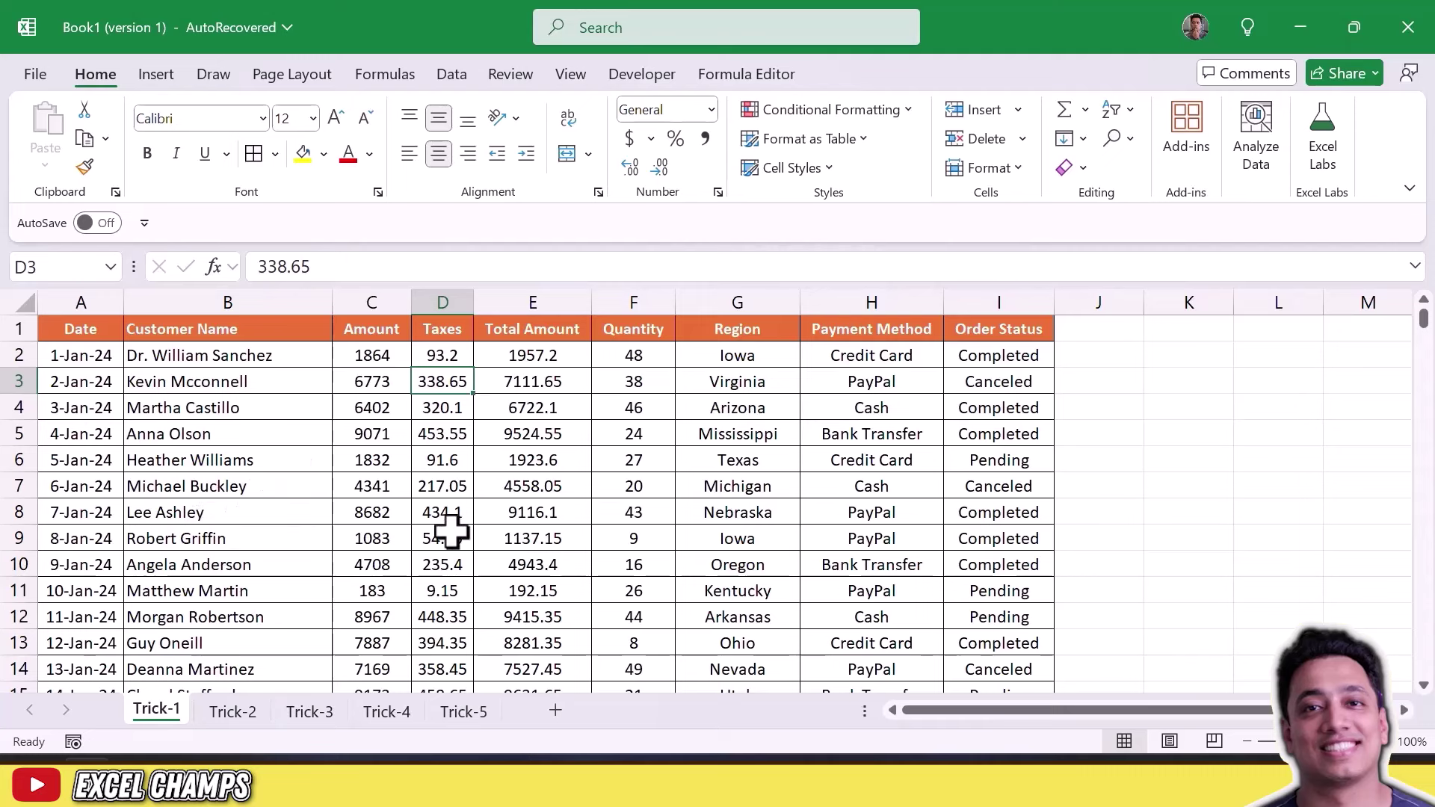
Step: Filter the sales table by the Arizona cell's value to show only Arizona rows
scroll(451, 532, "down", 3)
scroll(452, 532, "up", 3)
left_click_drag(85, 303, 1099, 302)
left_click(712, 458)
left_click(739, 403)
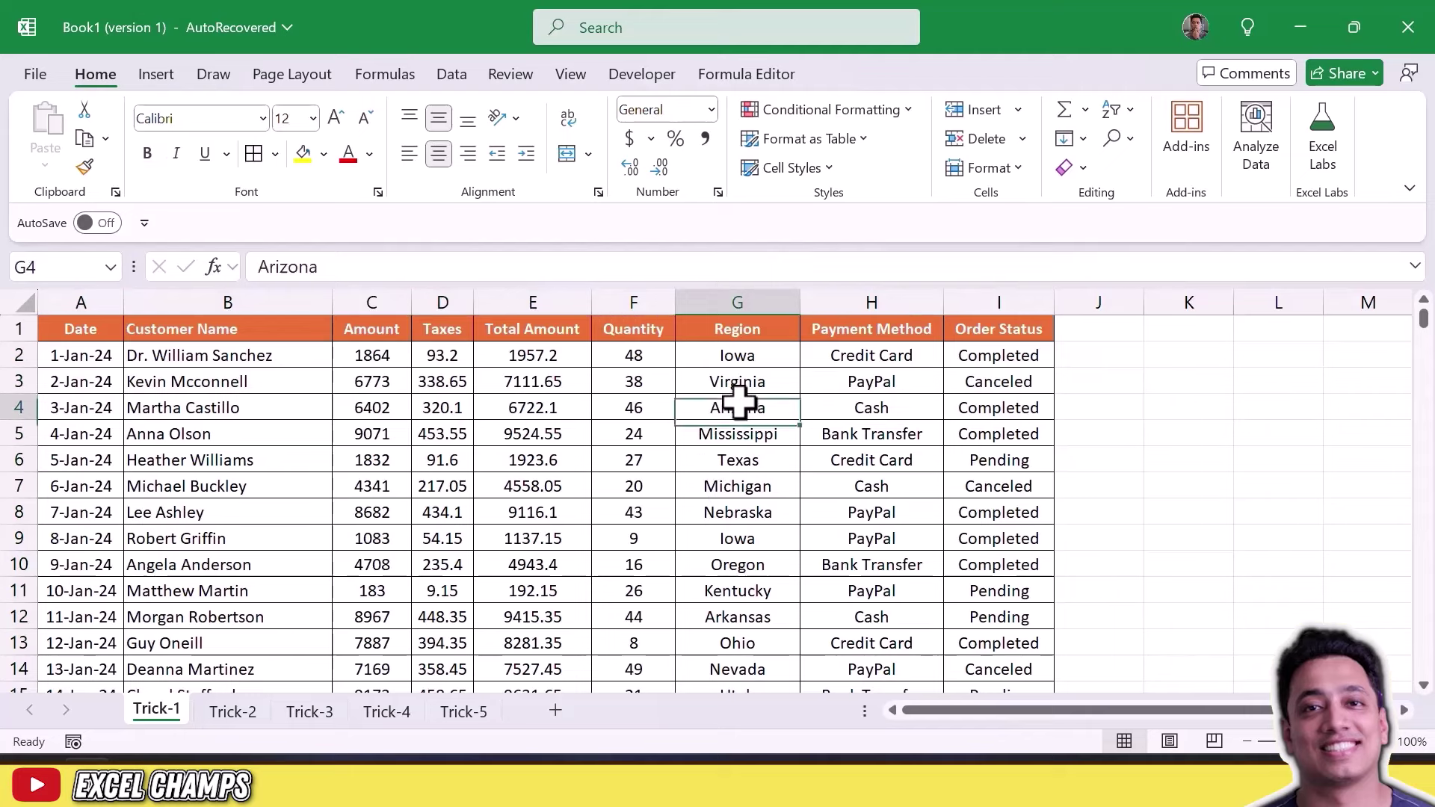
right_click(732, 407)
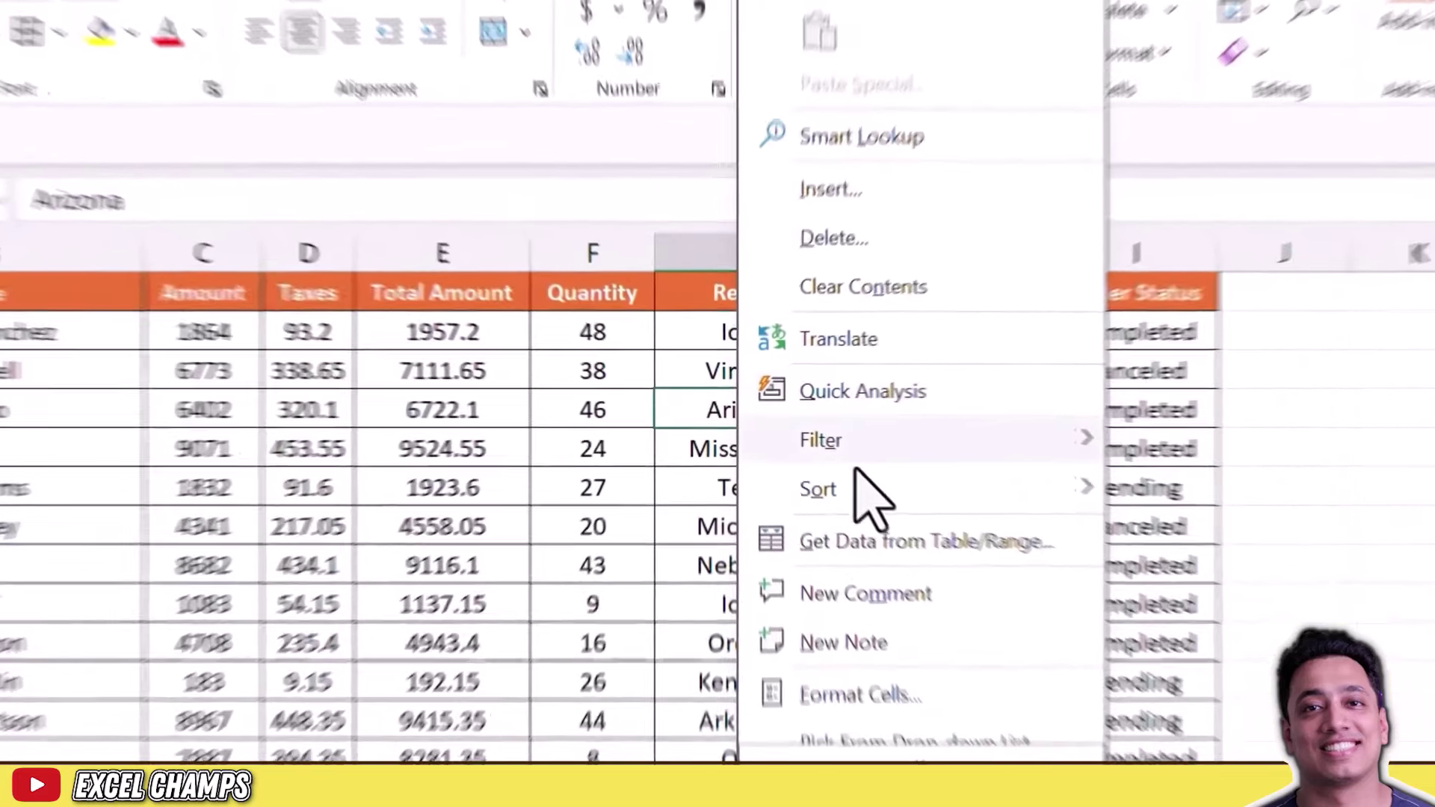
mouse_move(849, 430)
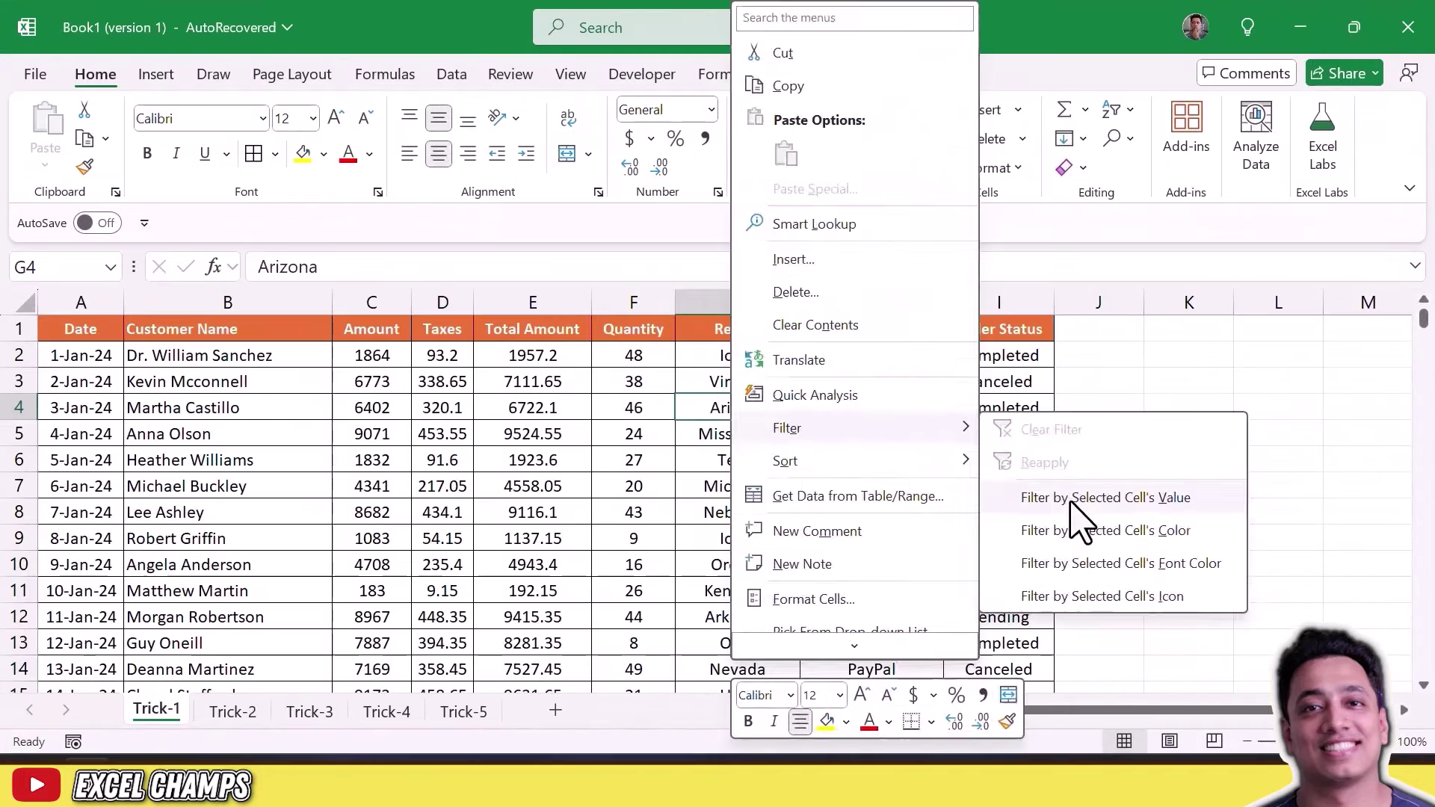
left_click(894, 393)
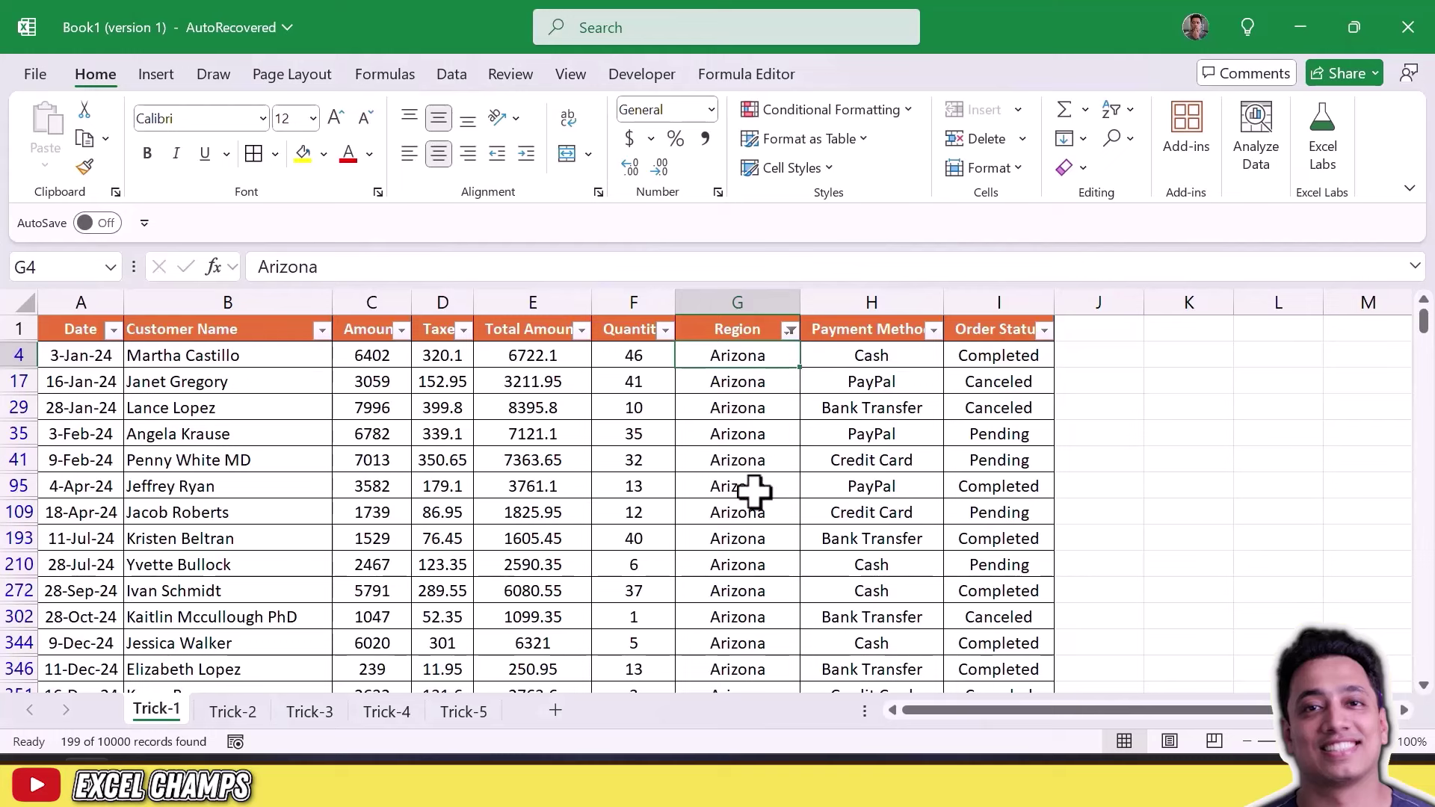
Step: Clear the filter with Ctrl+Shift+L so all 10000 rows return
scroll(749, 490, "down", 4)
scroll(754, 490, "up", 4)
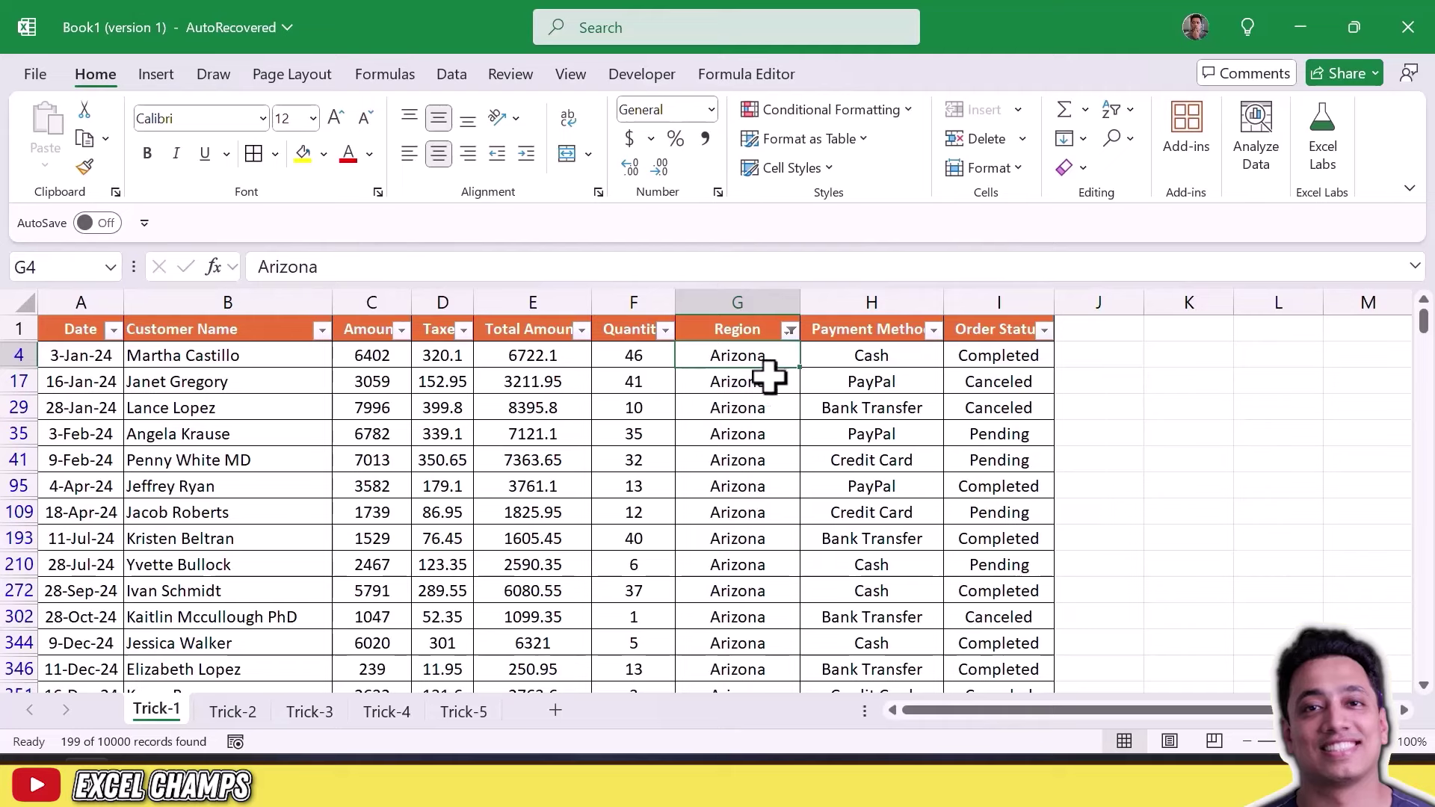
key("ctrl+shift+l")
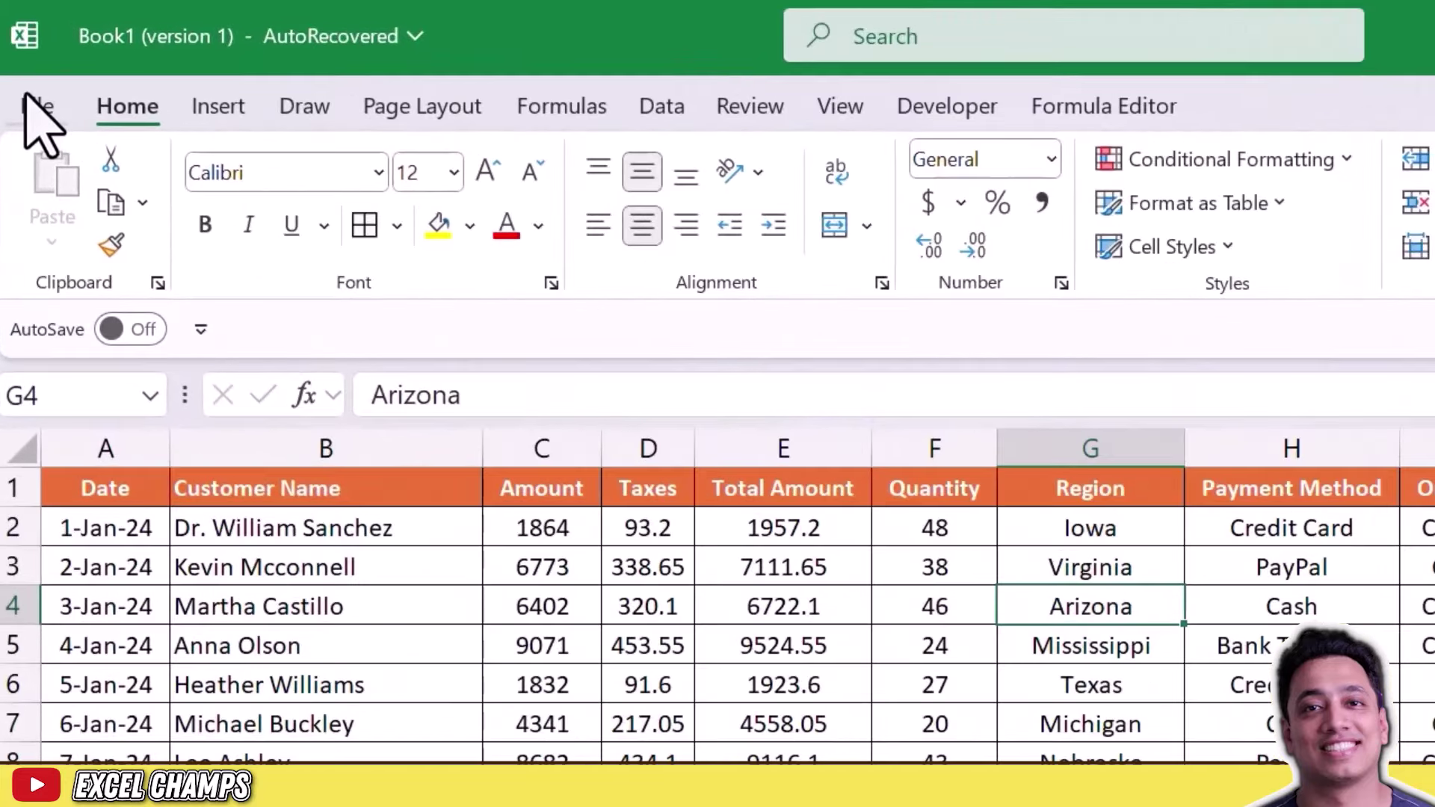
Step: Open the Quick Access Toolbar page of Excel Options
left_click(34, 112)
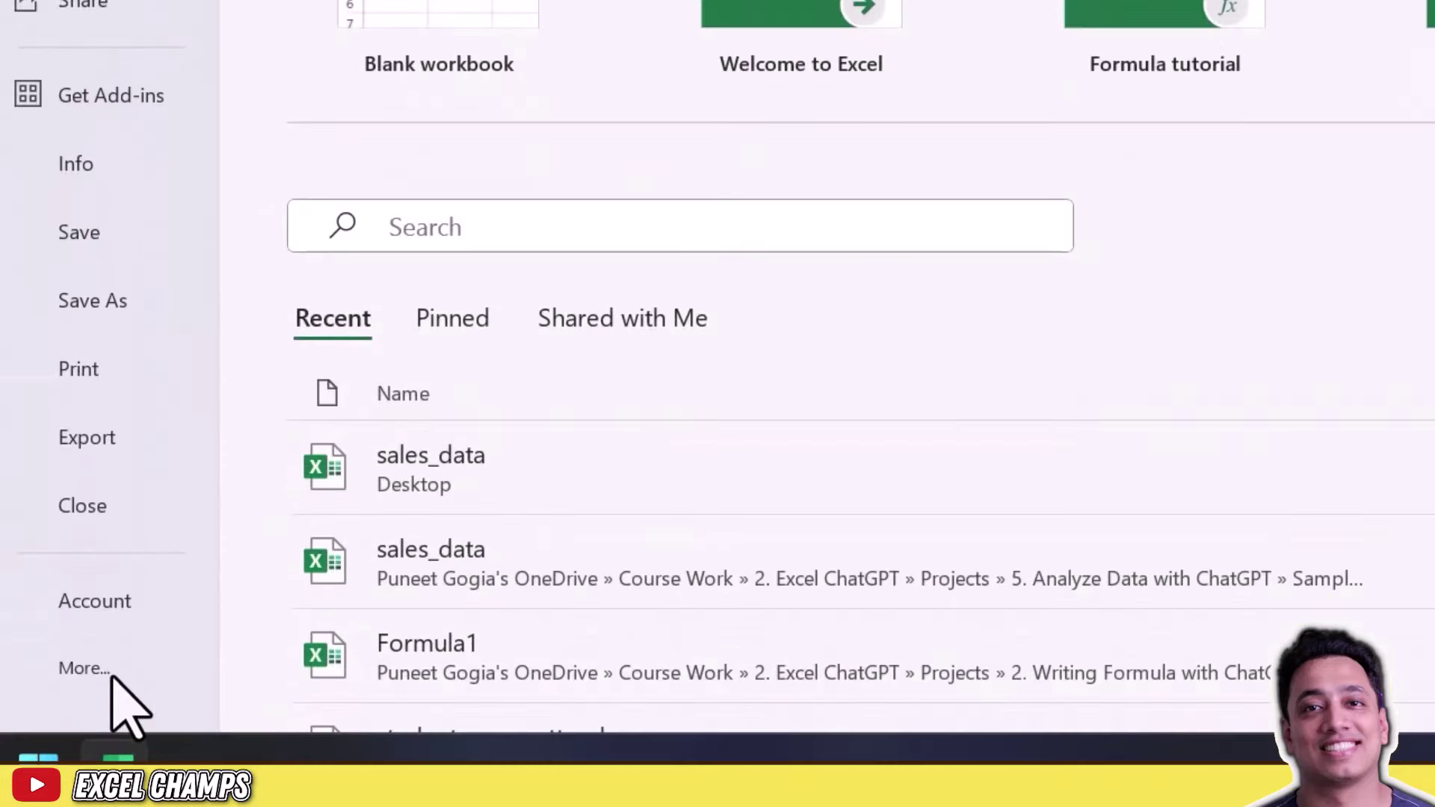
left_click(104, 669)
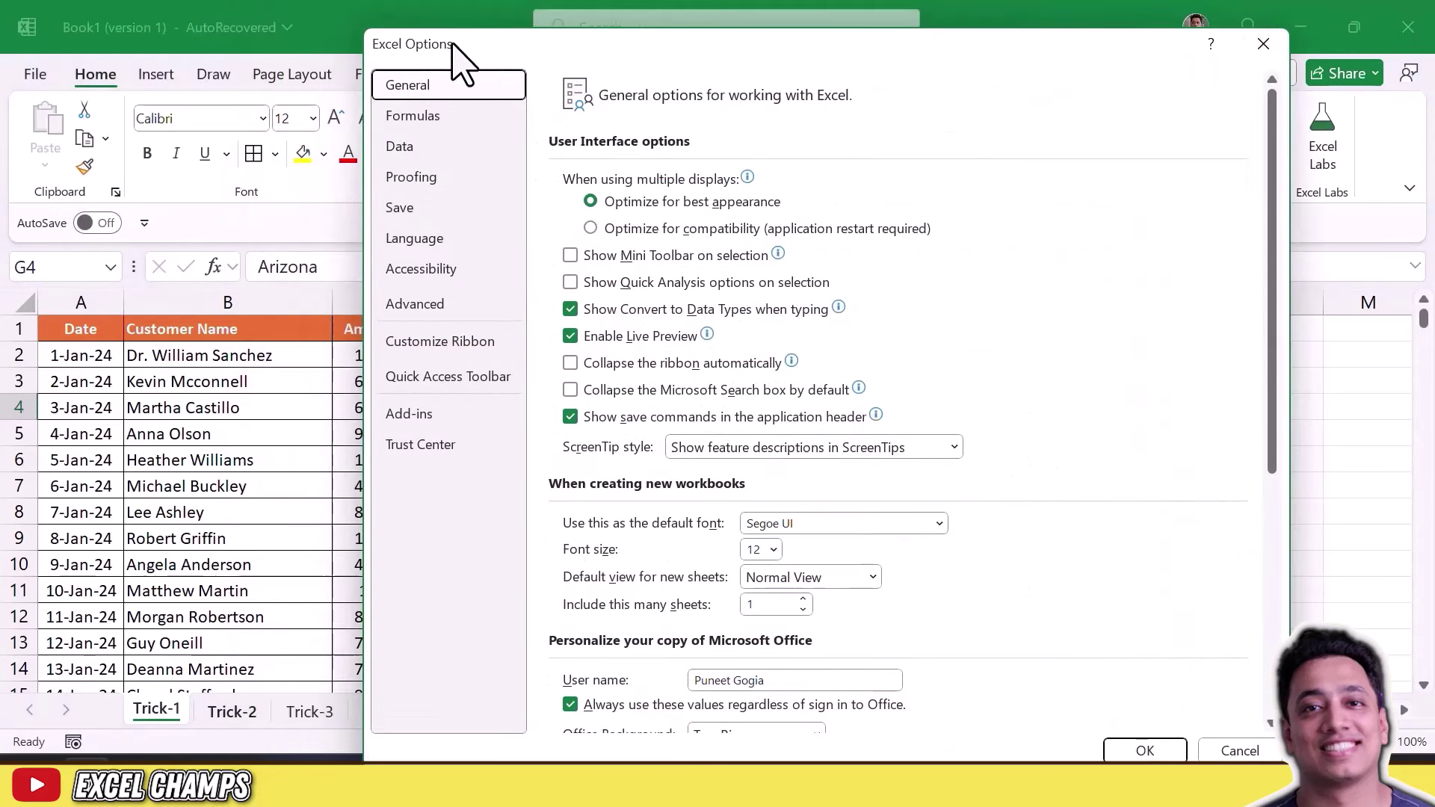
left_click(480, 380)
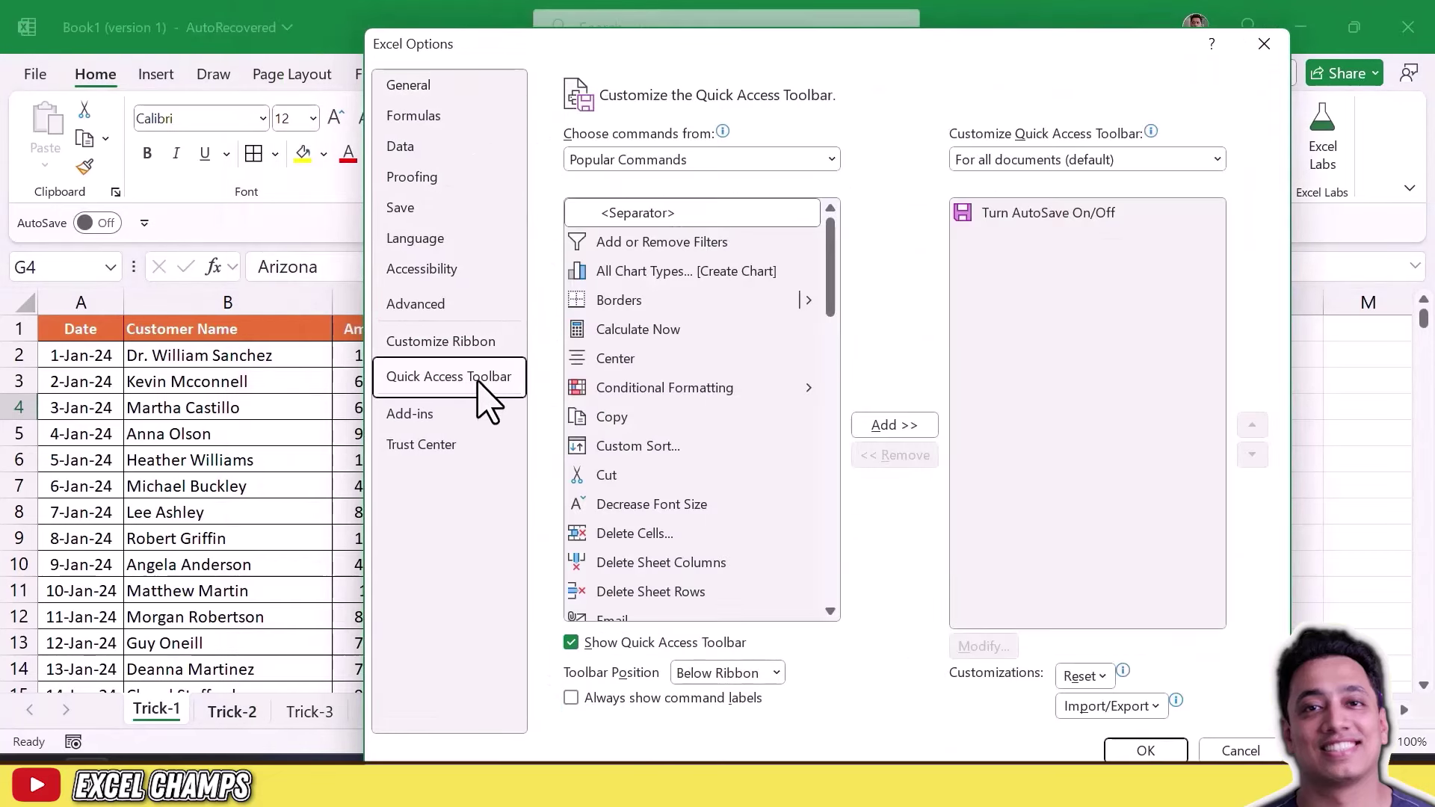
Step: Add AutoFilter from Commands Not in the Ribbon and move it above Turn AutoSave On/Off
left_click(632, 163)
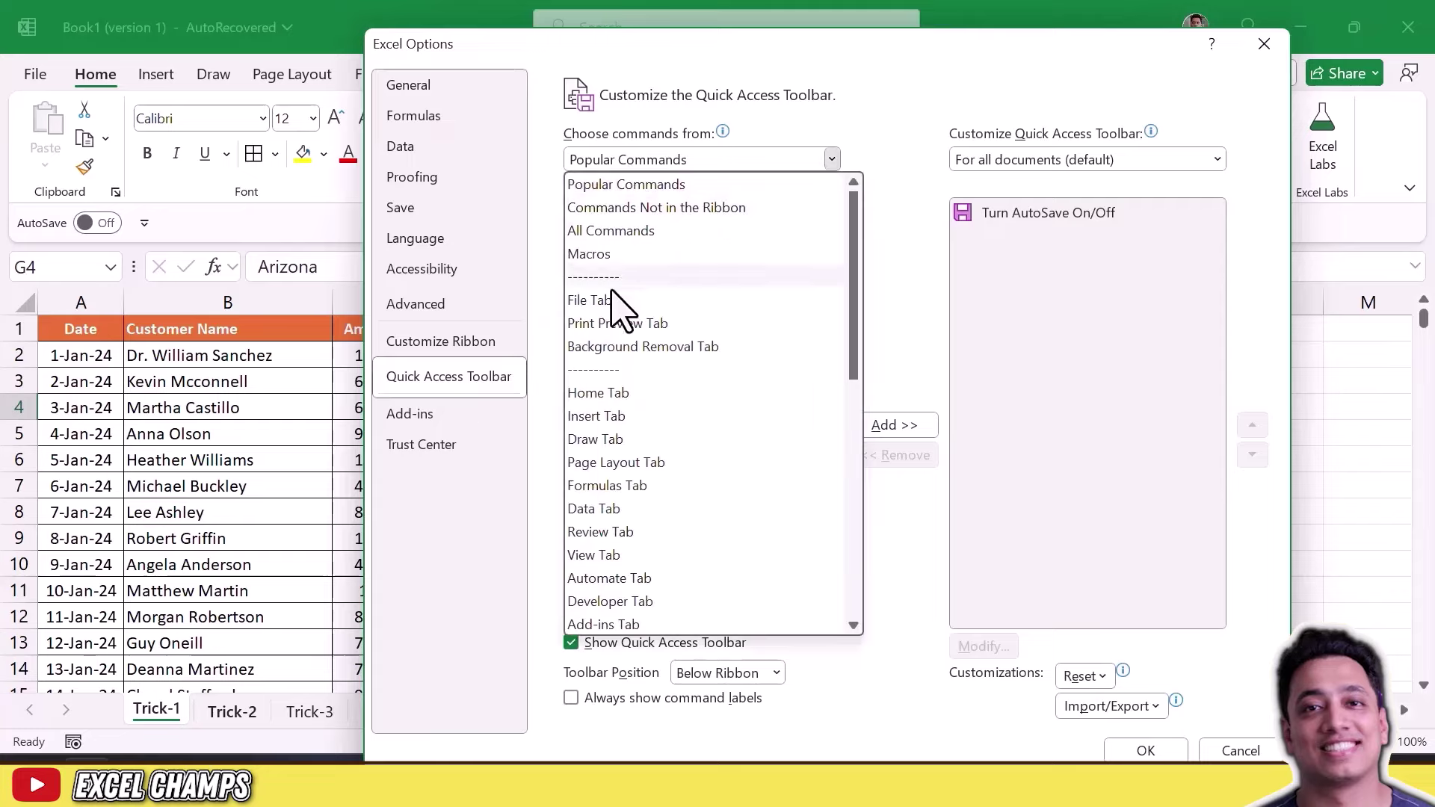
left_click(609, 210)
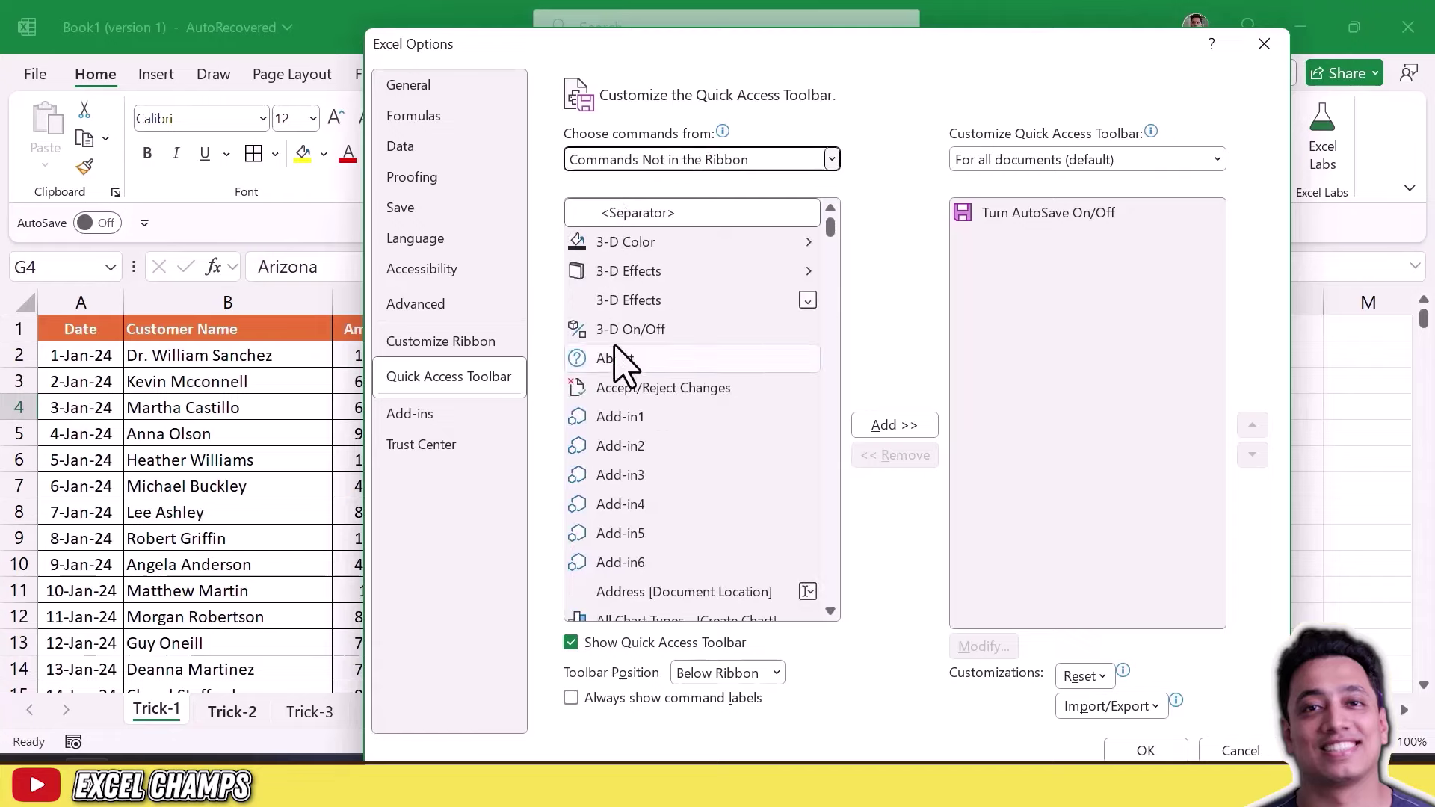
scroll(621, 360, "down", 4)
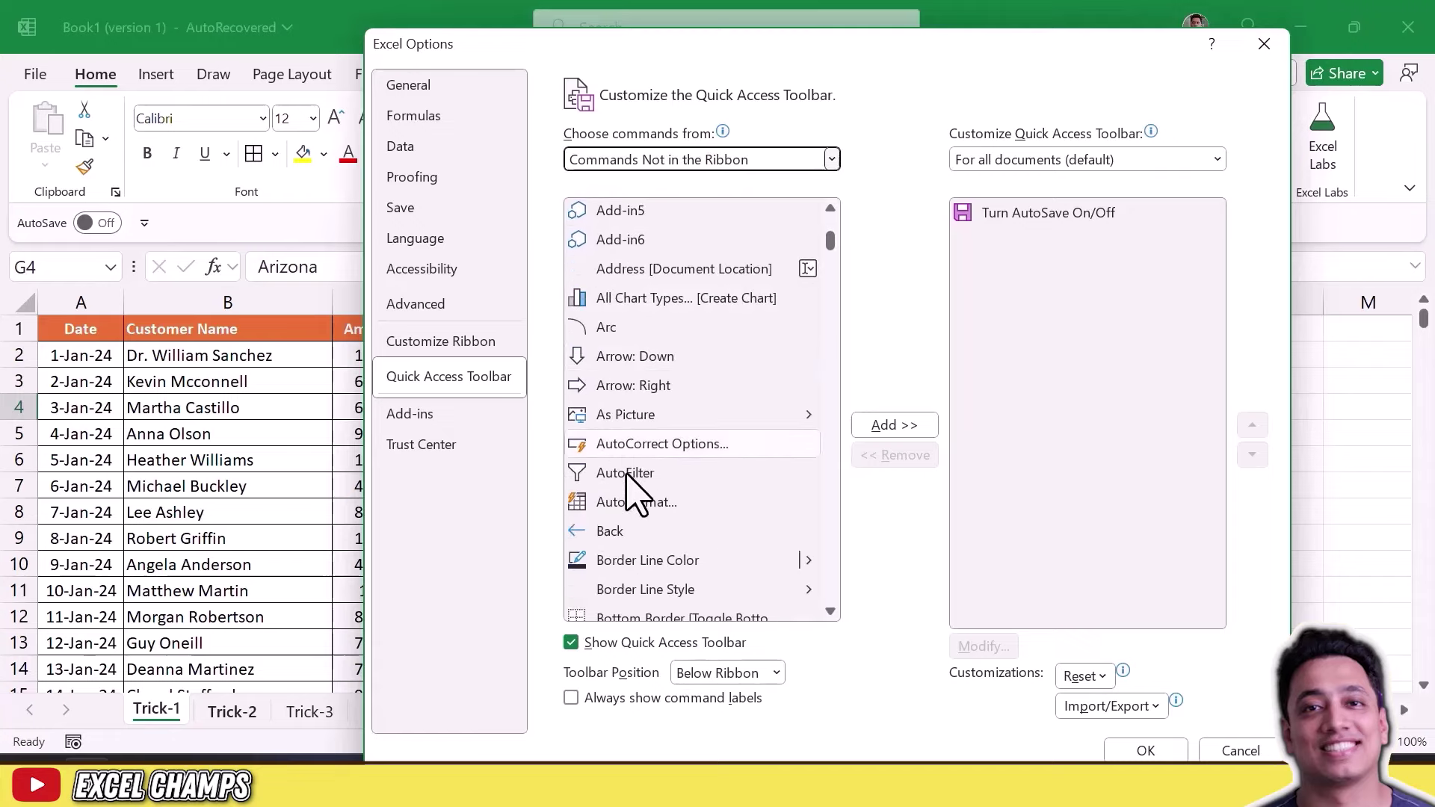
left_click(628, 478)
left_click(889, 425)
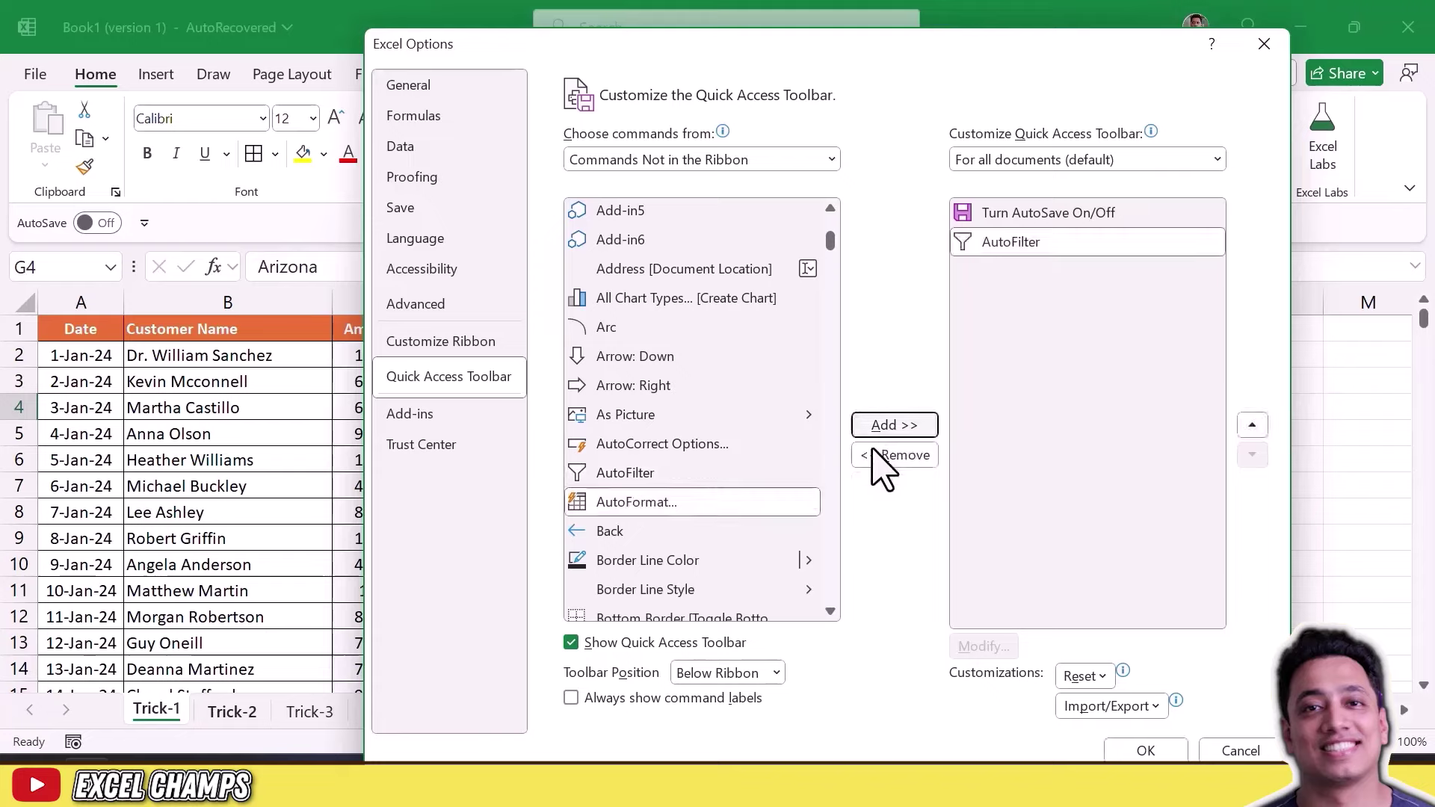
left_click(1006, 247)
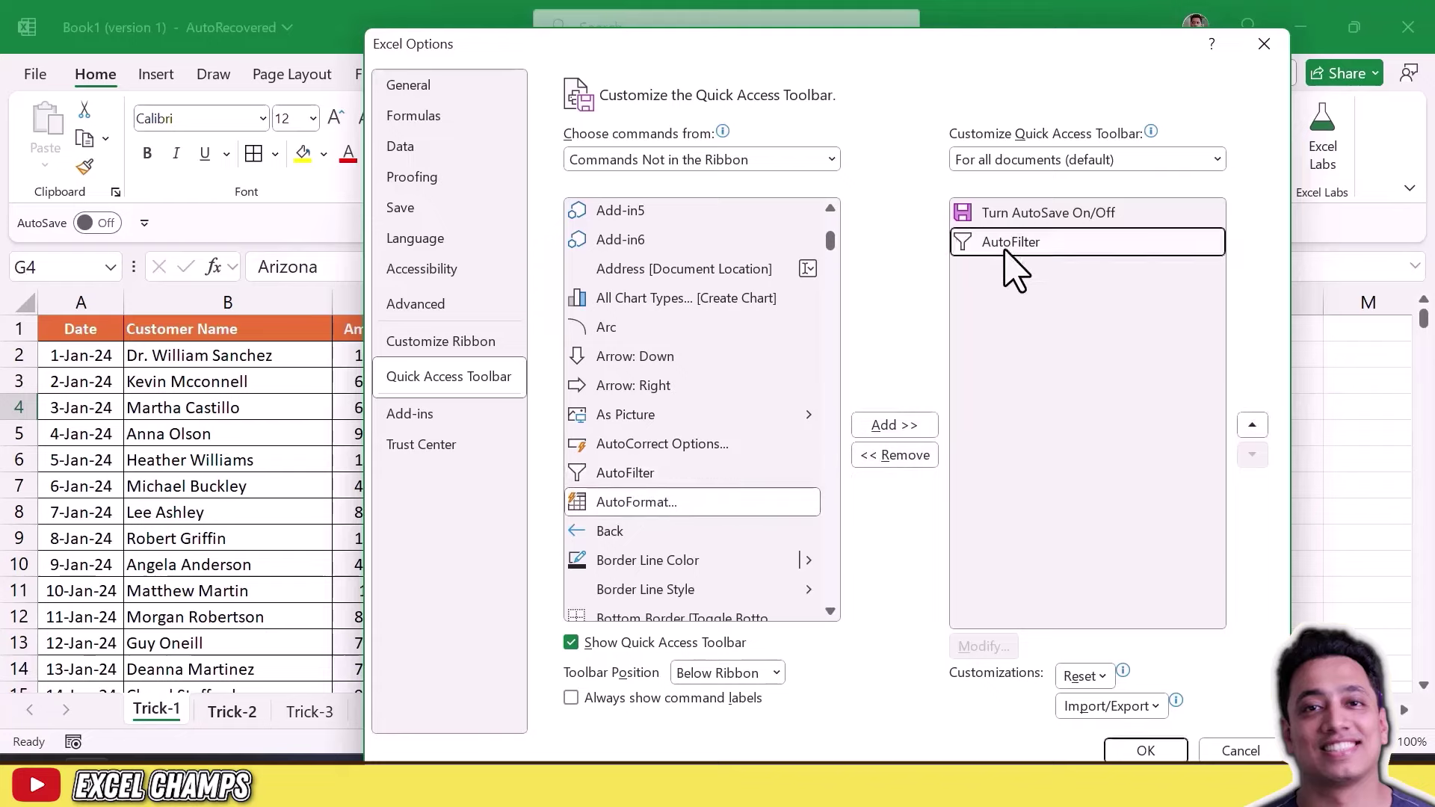
left_click(1252, 426)
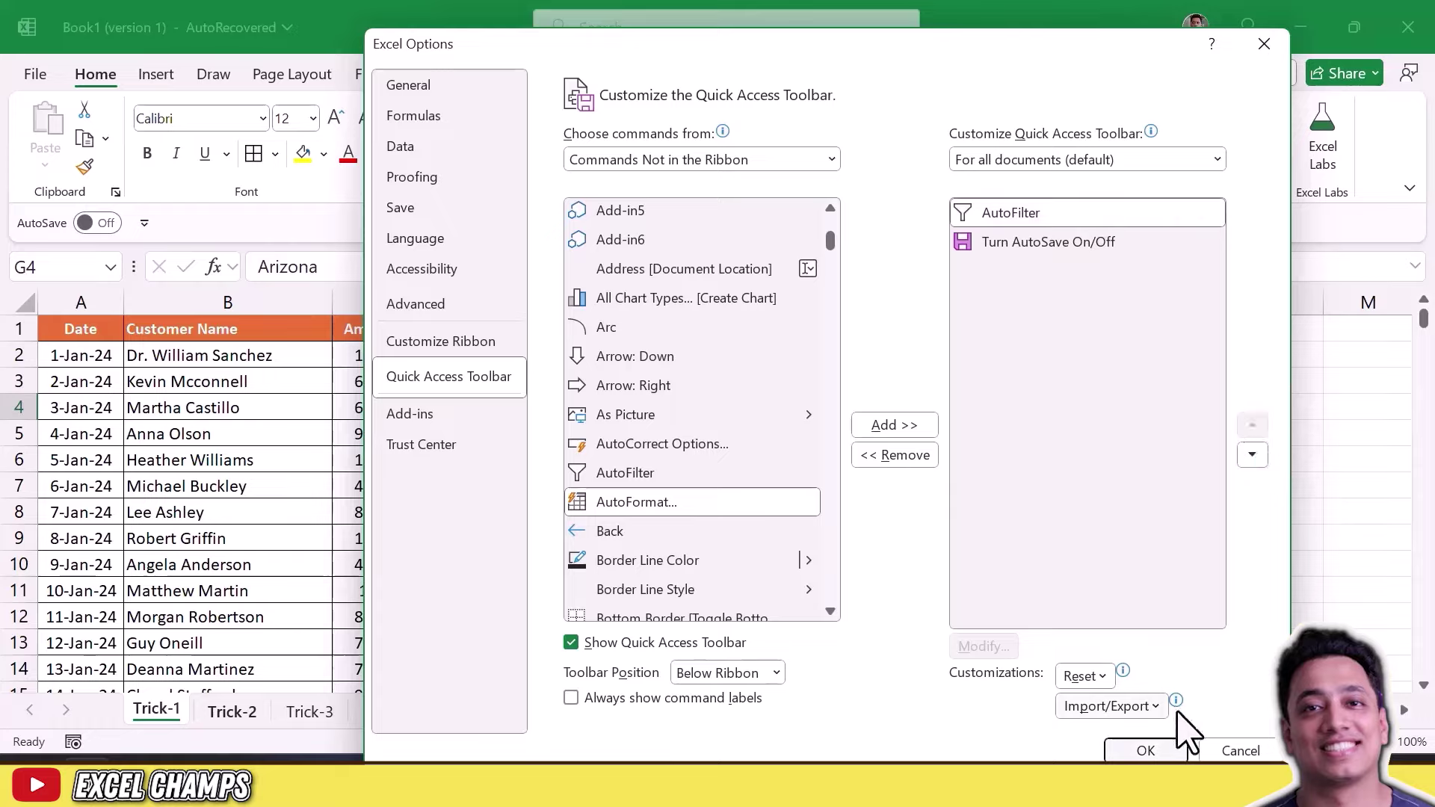
Step: Add Clear All Filters from the Data Tab commands directly after AutoFilter, then confirm with OK
left_click(617, 160)
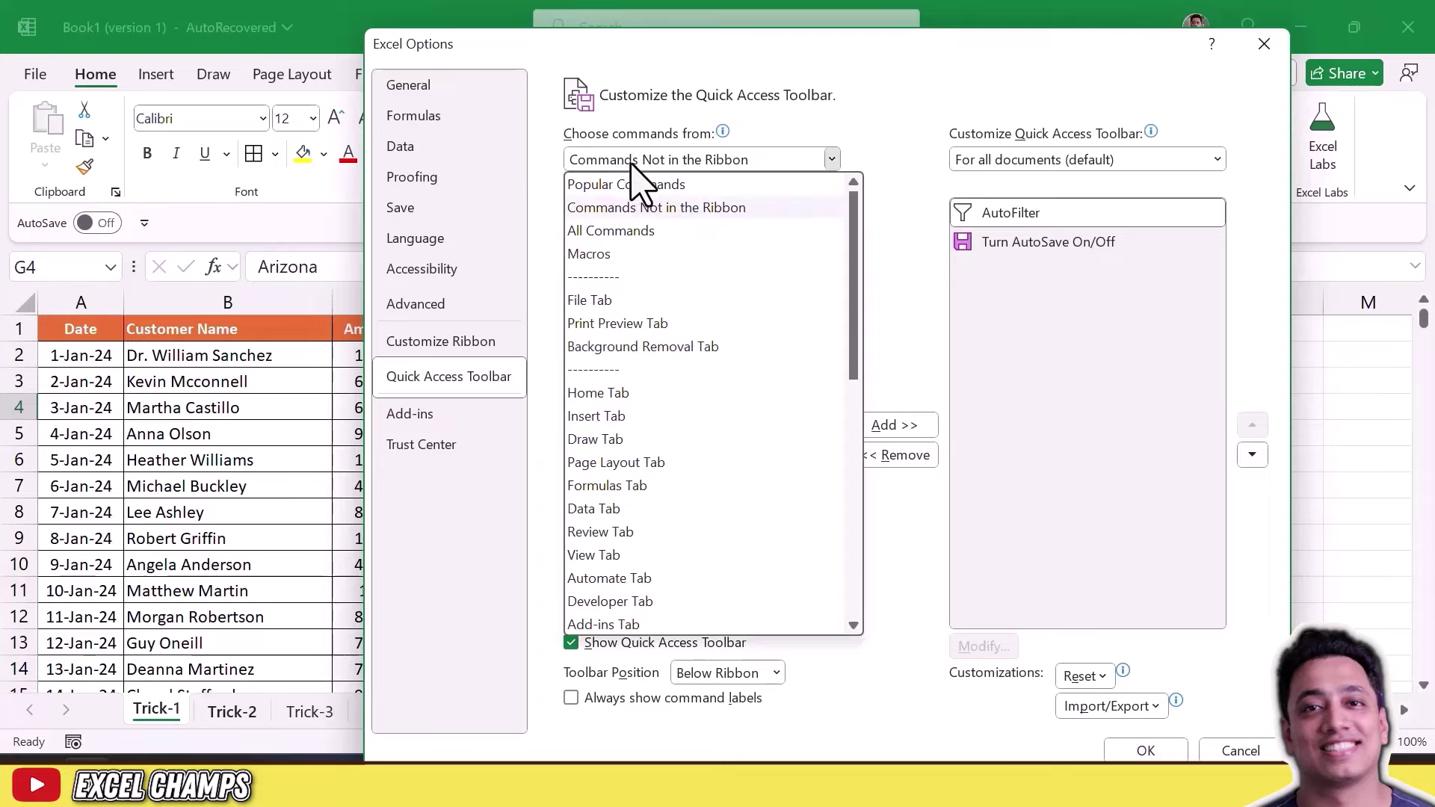
left_click(617, 510)
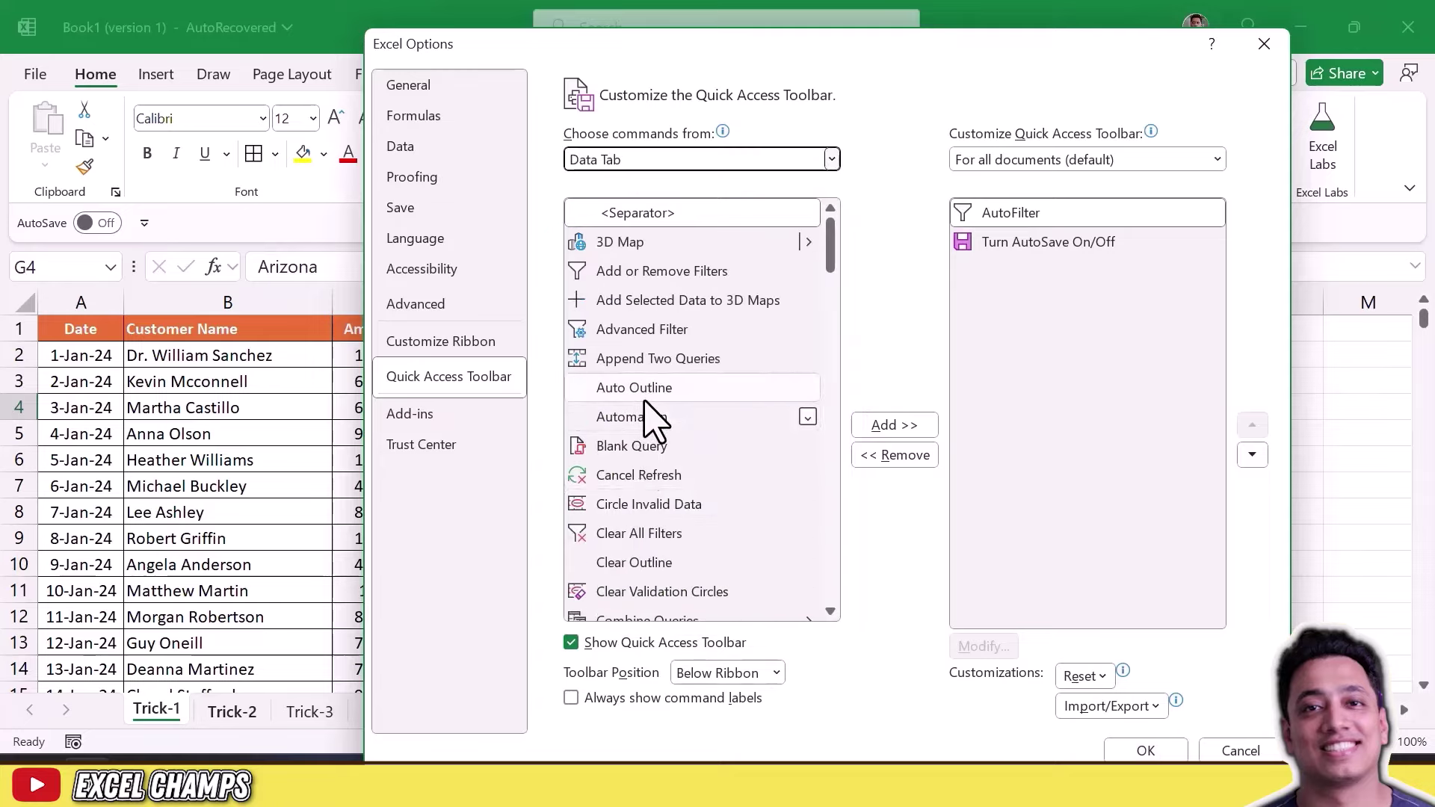
scroll(650, 417, "down", 1)
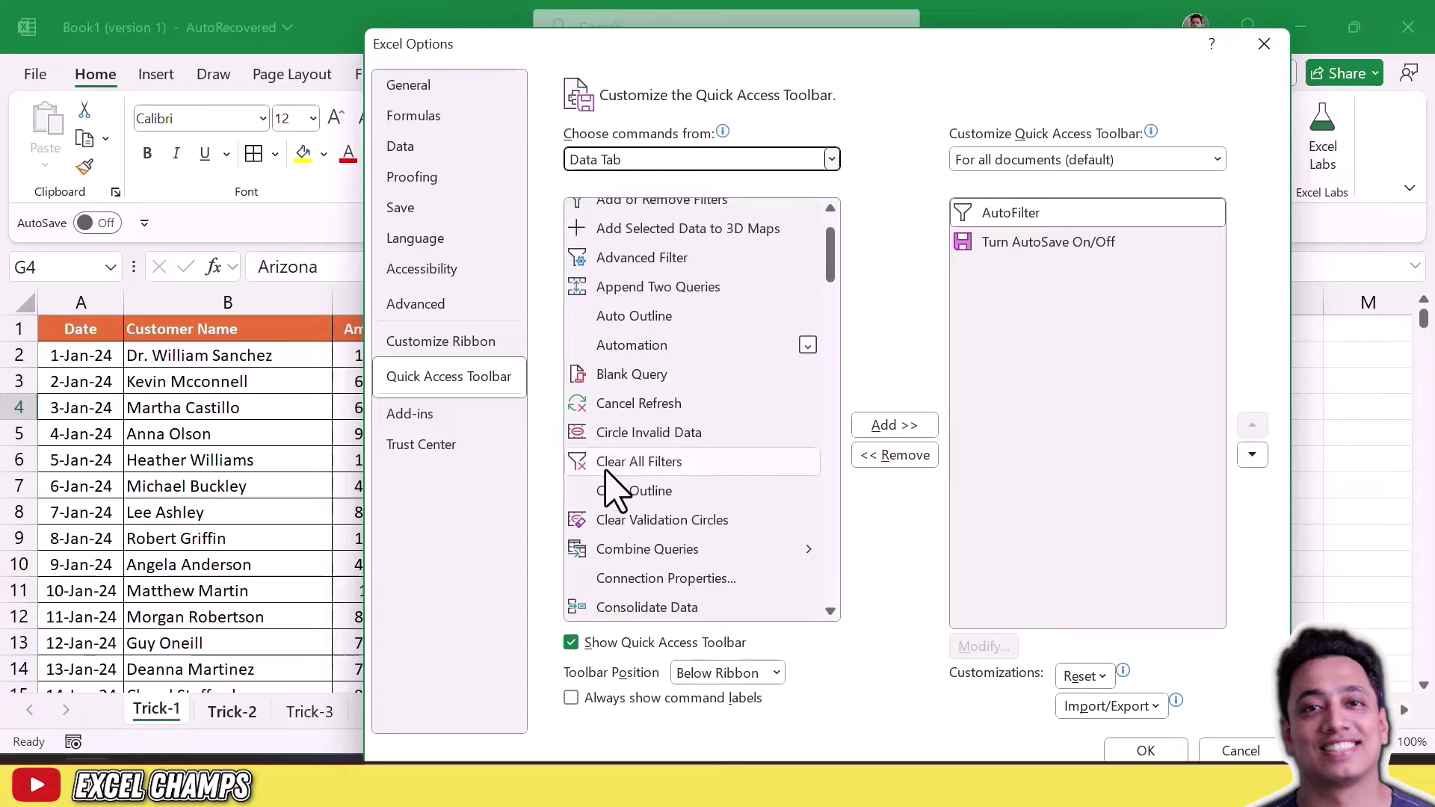
left_click(894, 427)
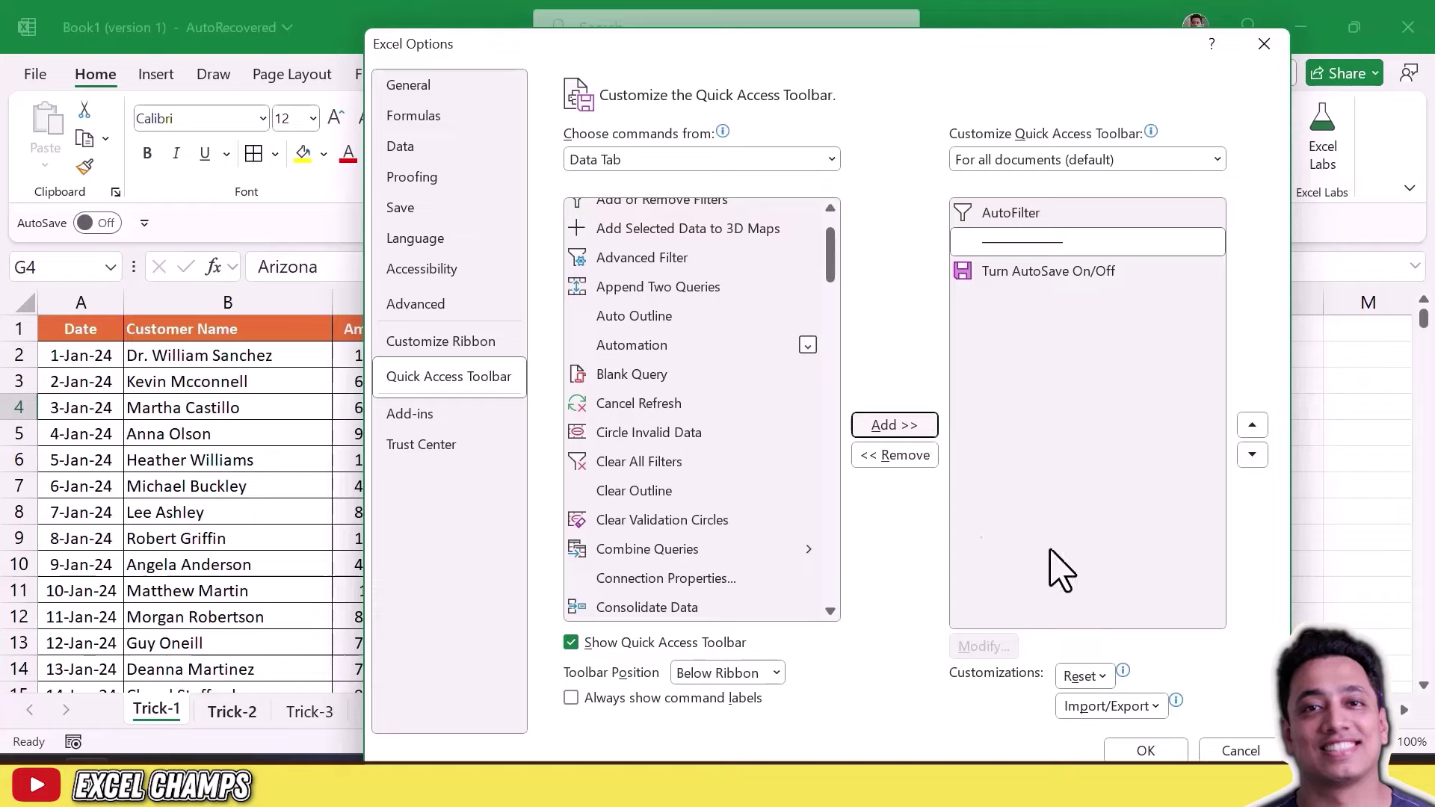
left_click(908, 467)
left_click(647, 466)
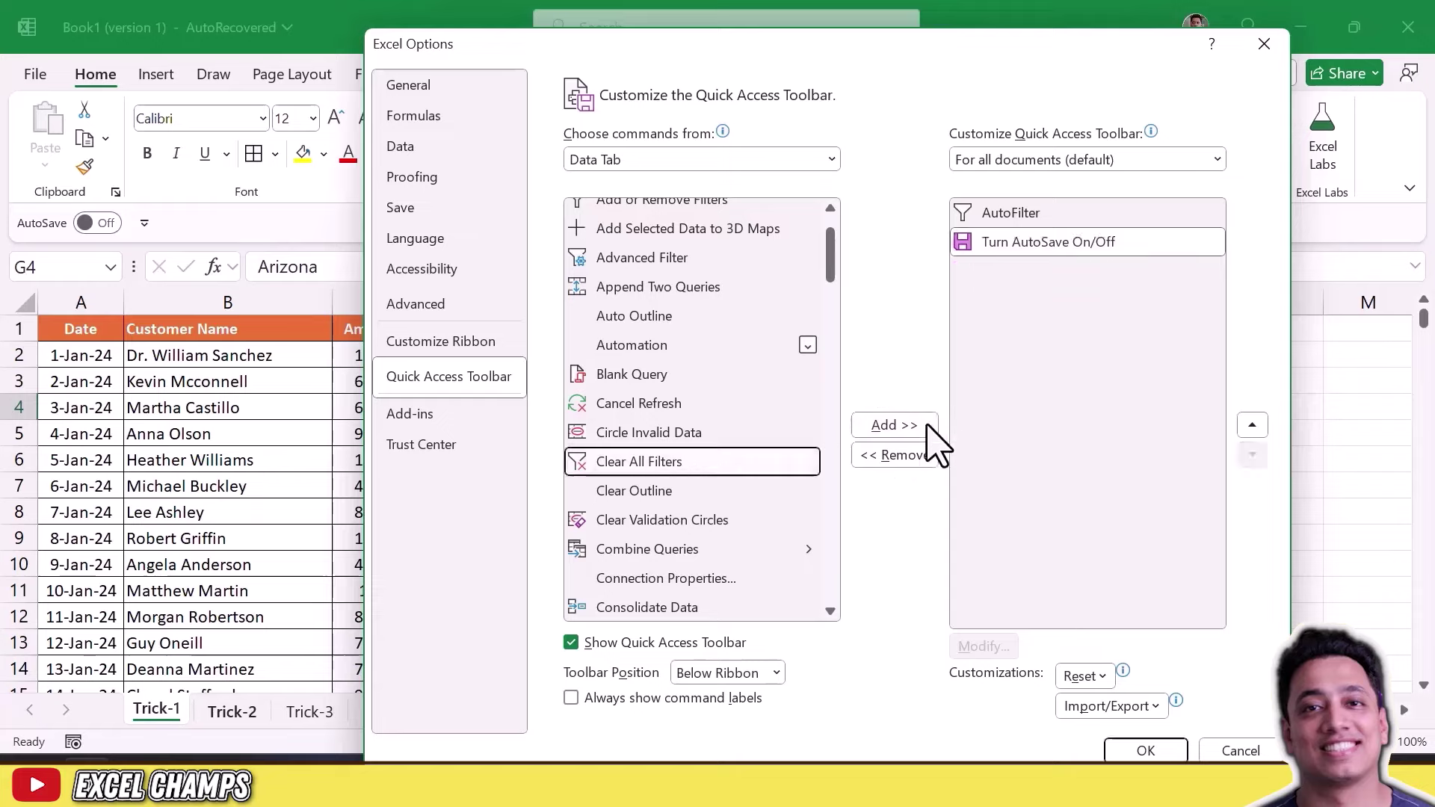
left_click(994, 215)
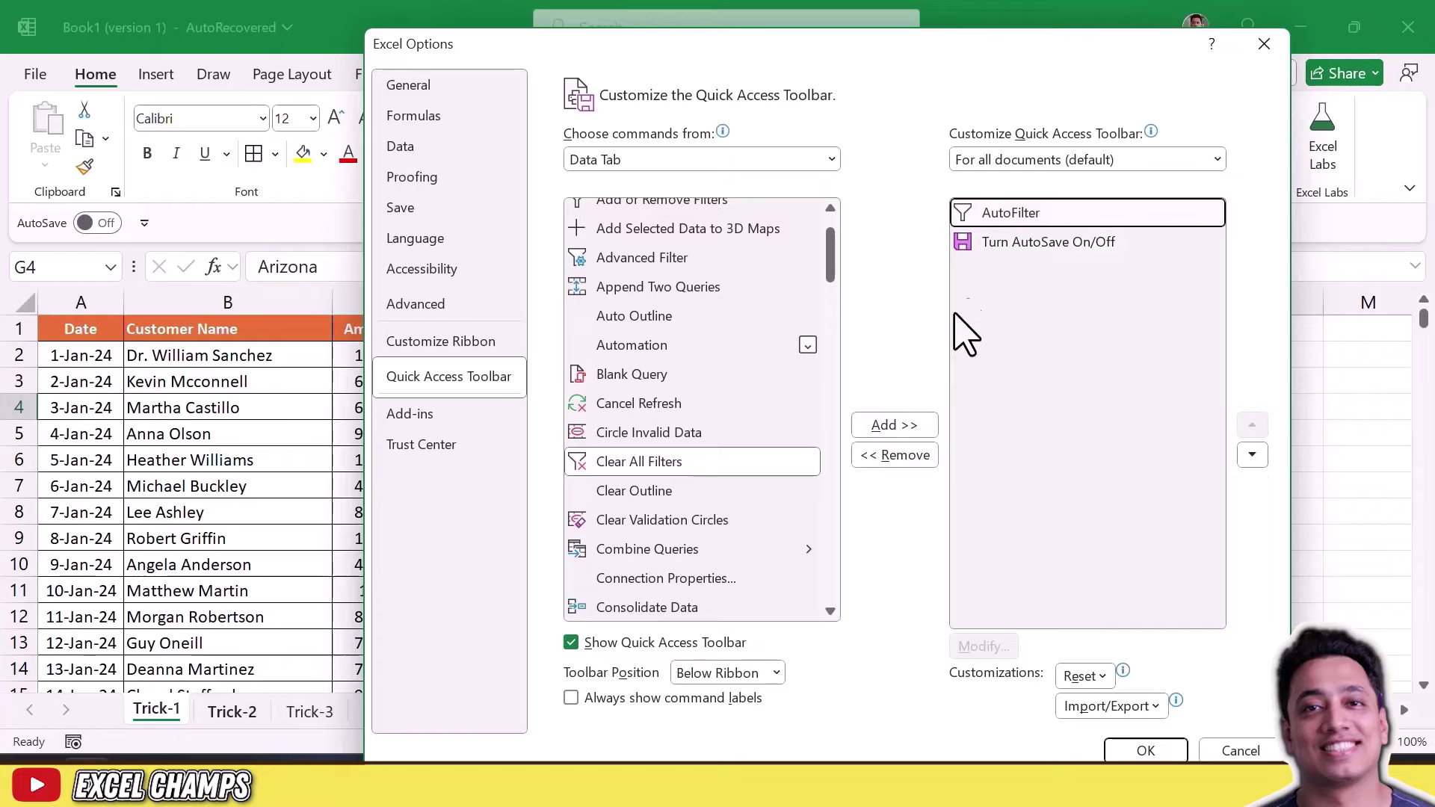
left_click(905, 427)
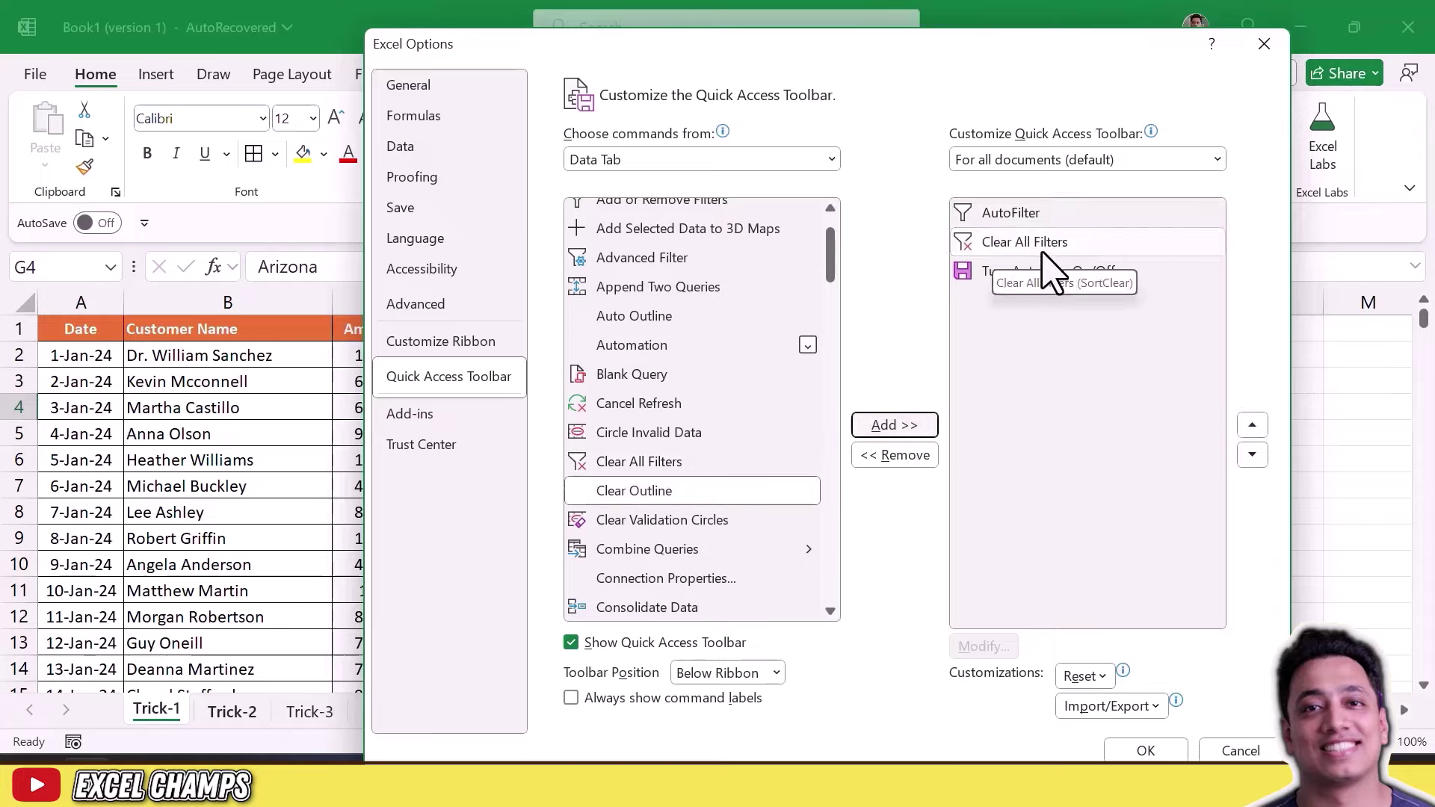
left_click(1145, 752)
left_click(740, 486)
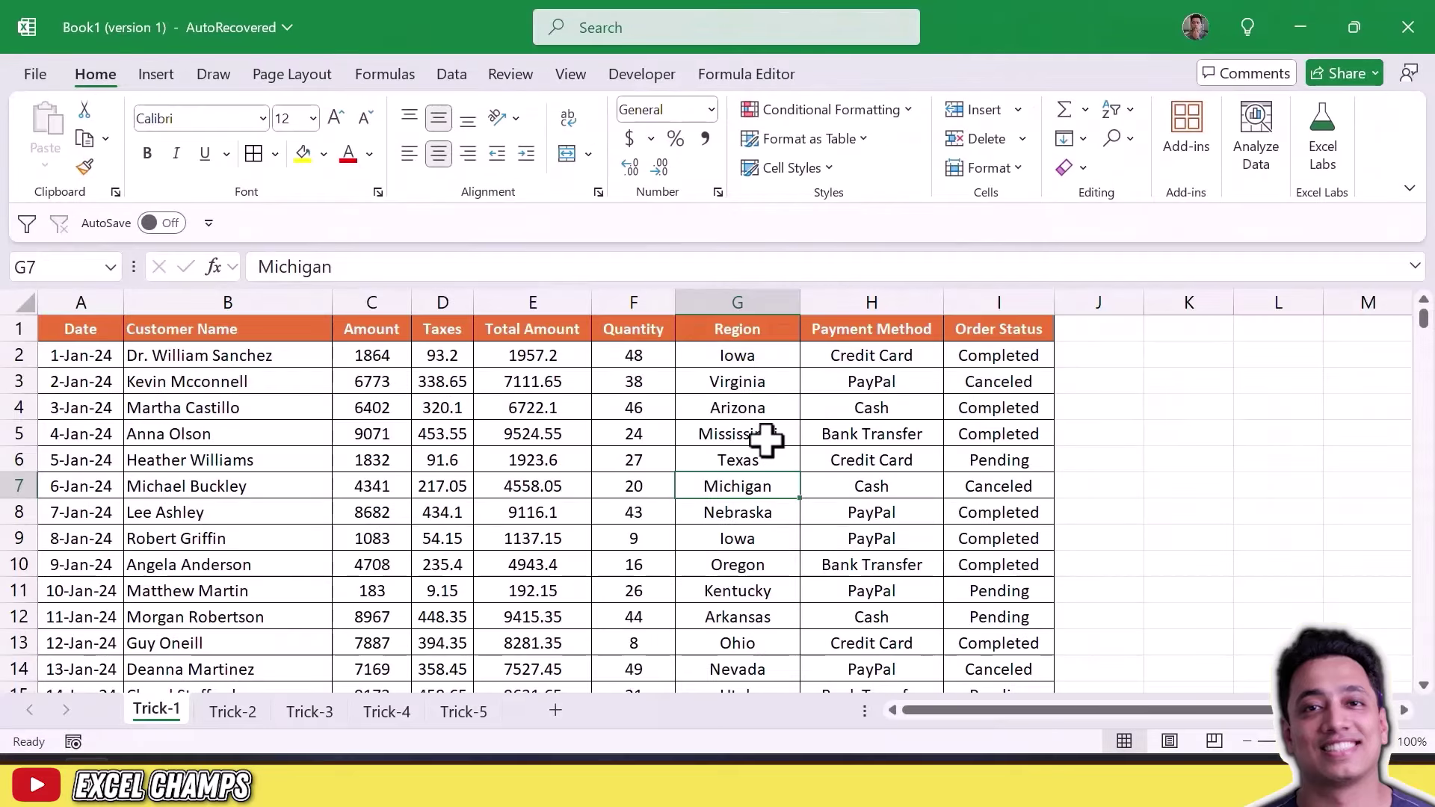
left_click(1151, 643)
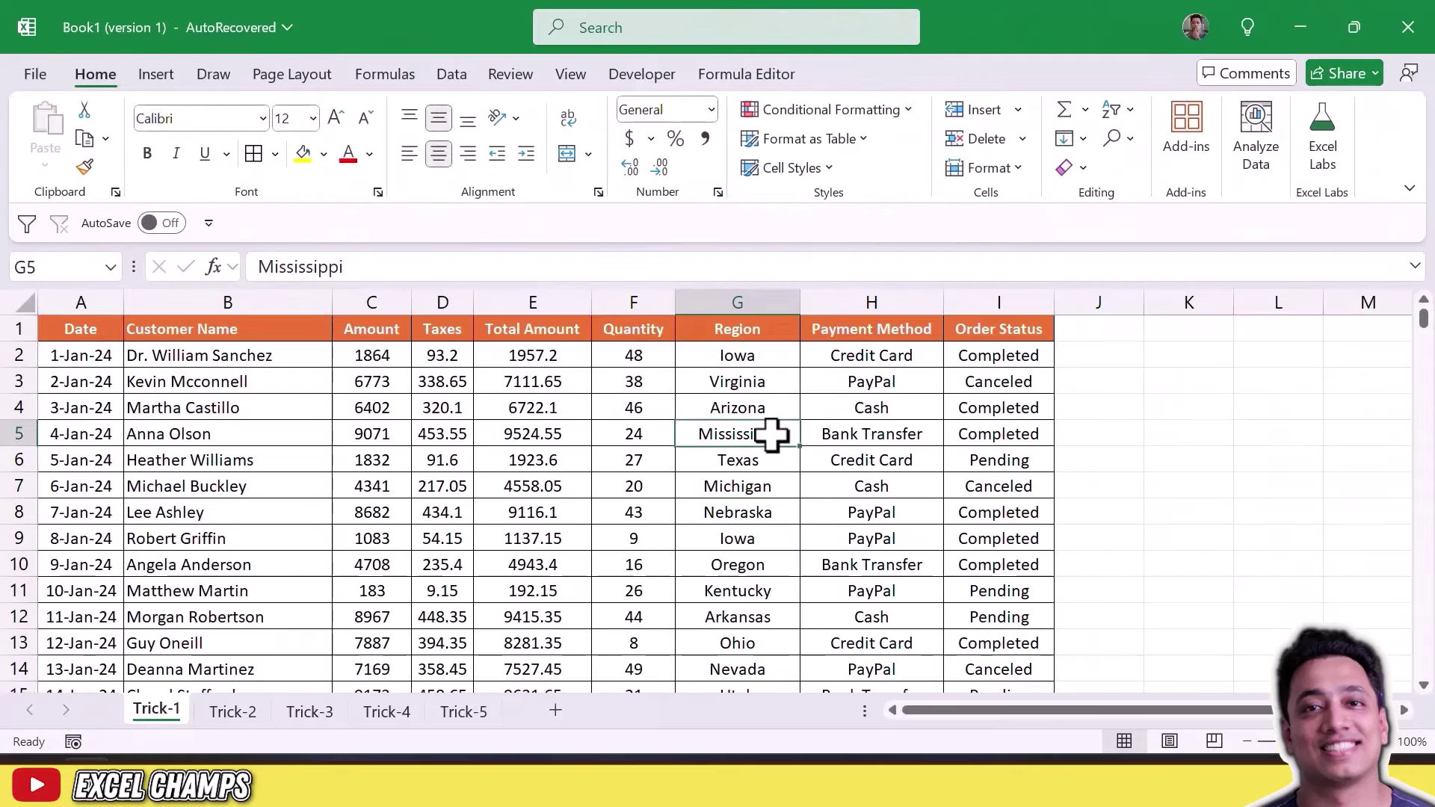
key("alt")
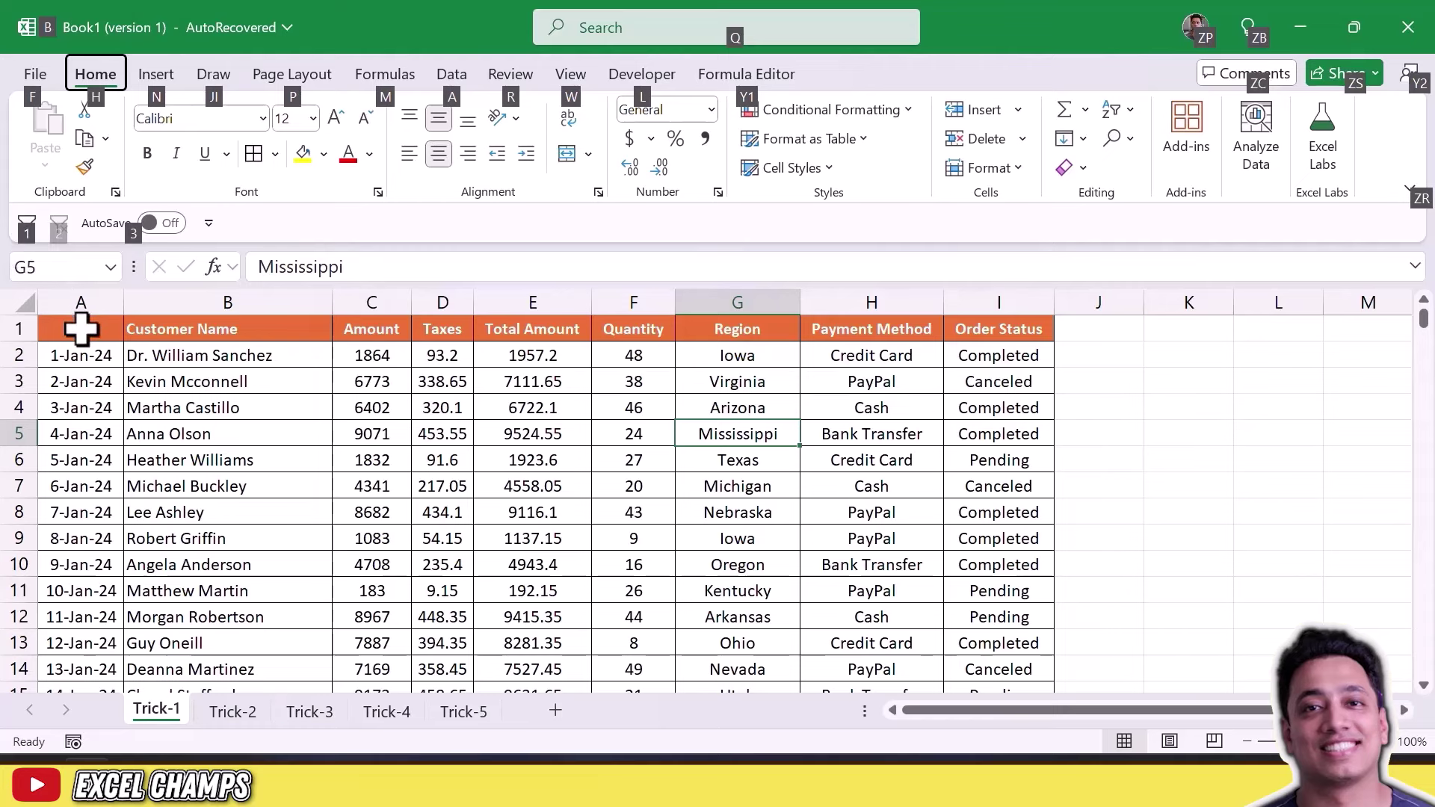
left_click(727, 465)
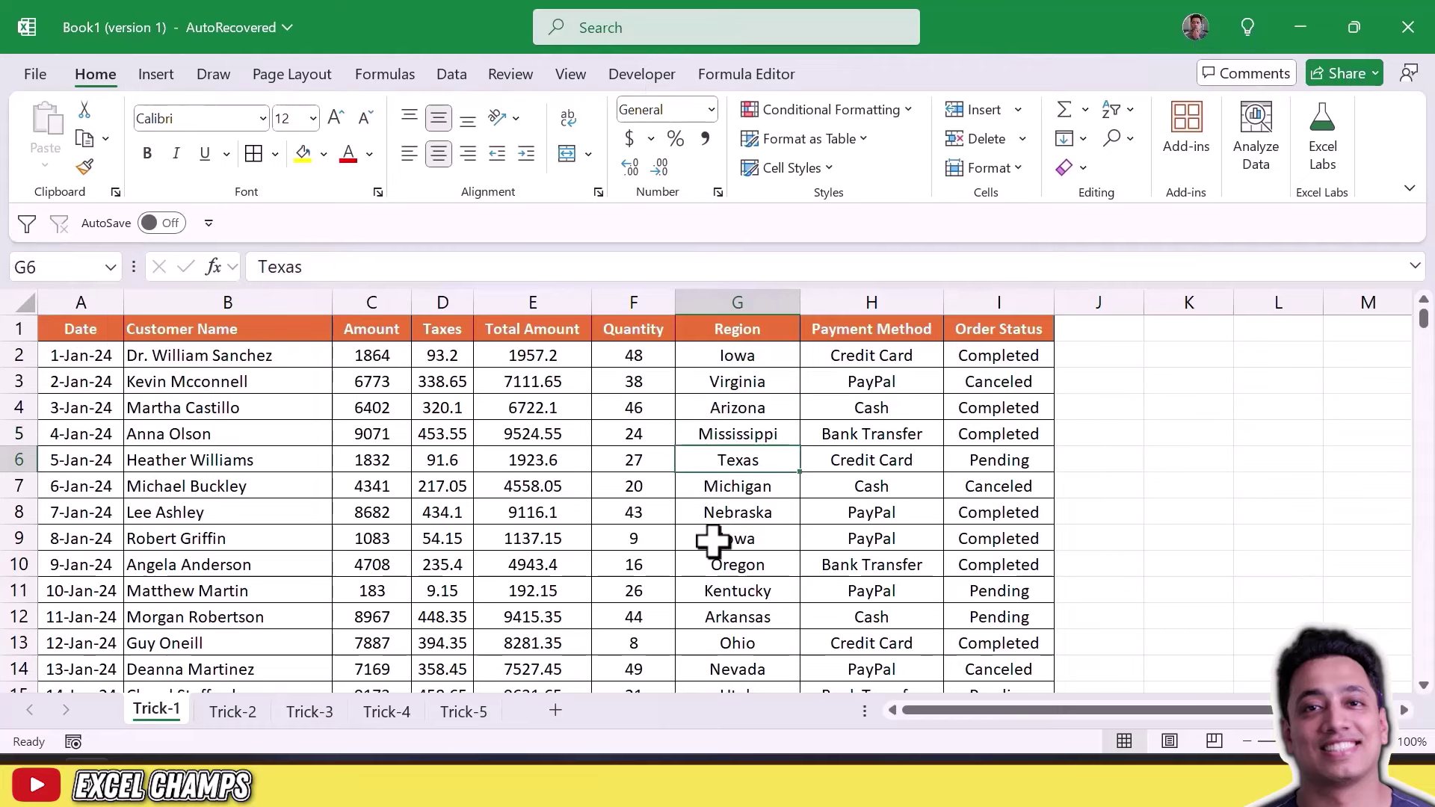
scroll(711, 538, "down", 4)
scroll(712, 538, "down", 1)
scroll(711, 560, "up", 5)
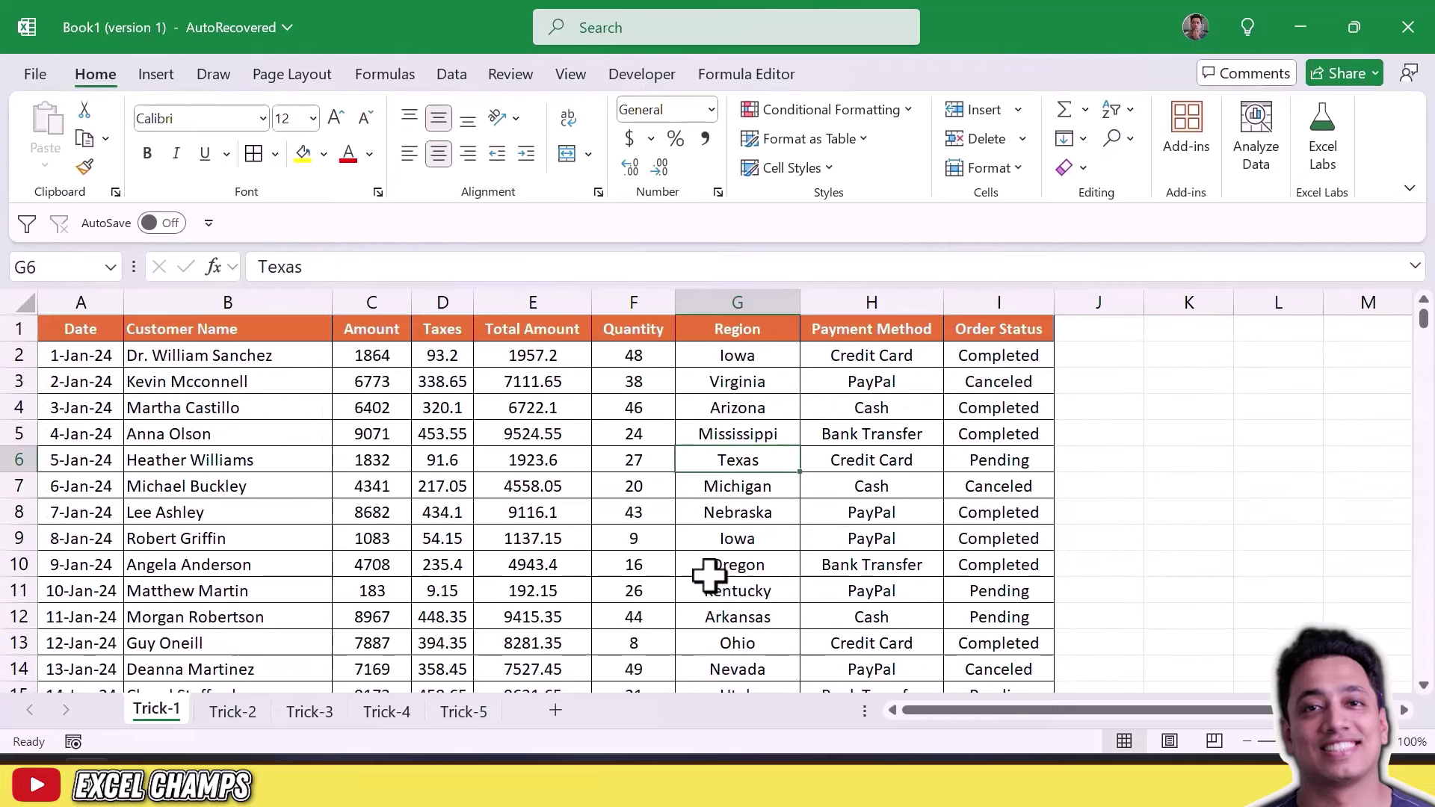
scroll(709, 574, "down", 12)
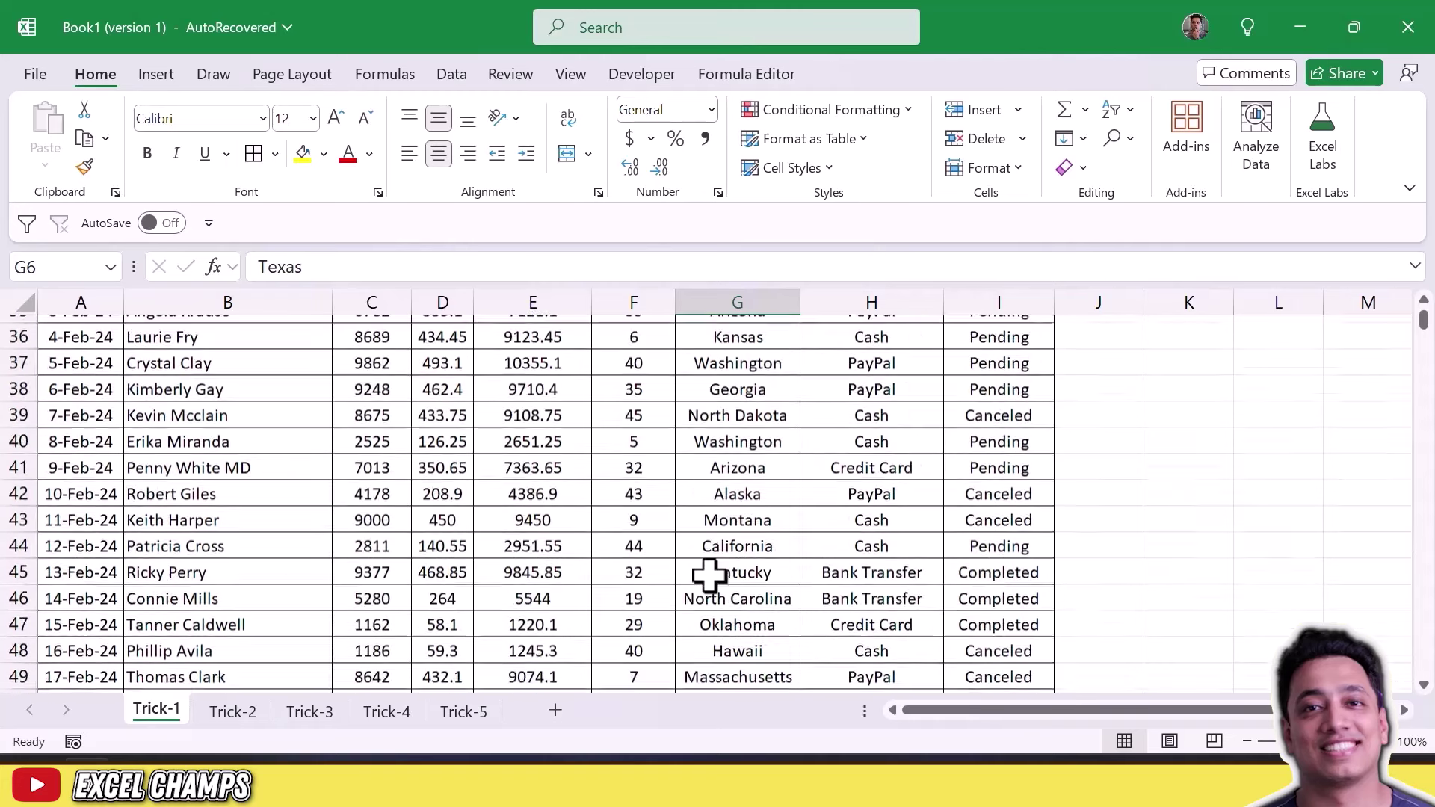
scroll(709, 574, "down", 2)
scroll(724, 516, "down", 7)
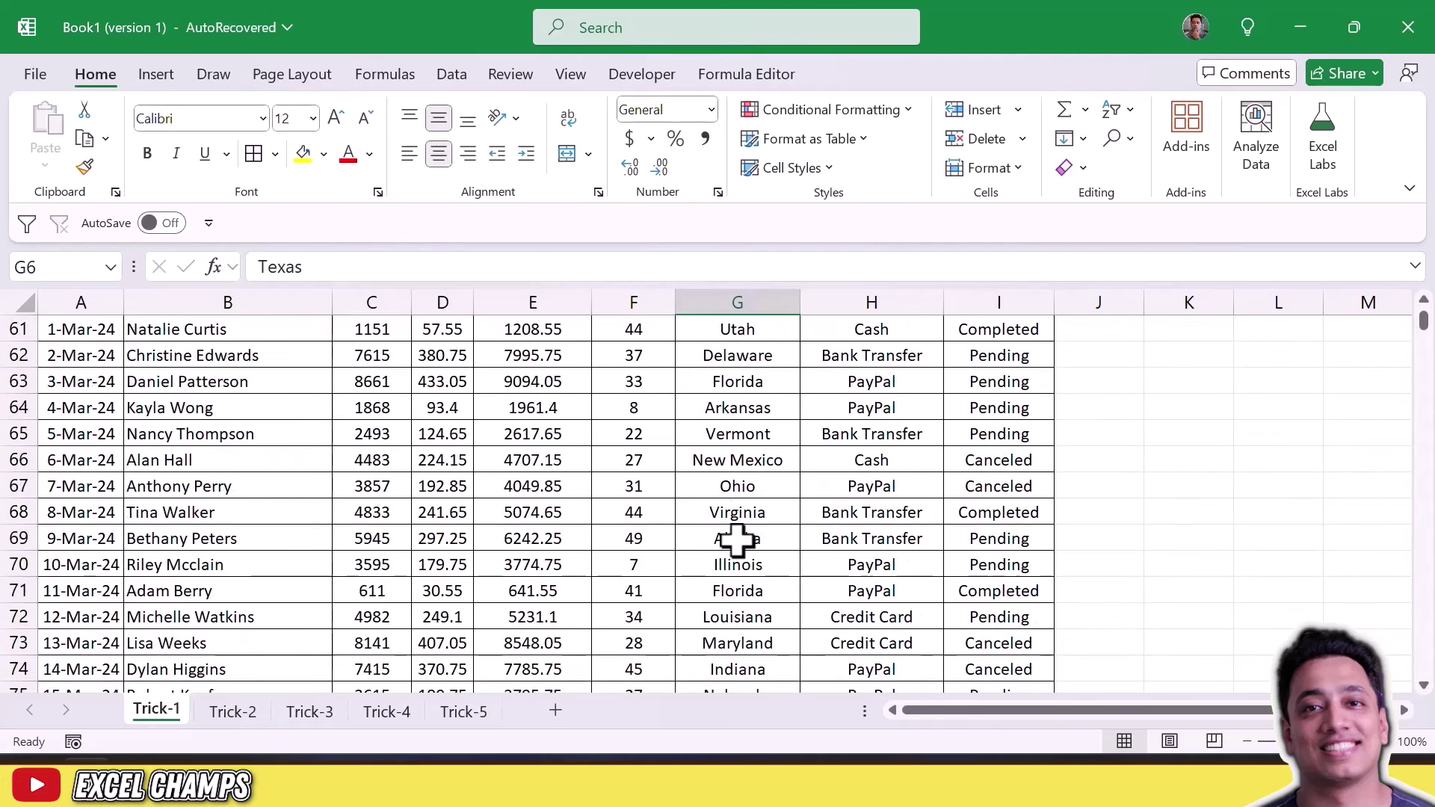
scroll(723, 478, "down", 3)
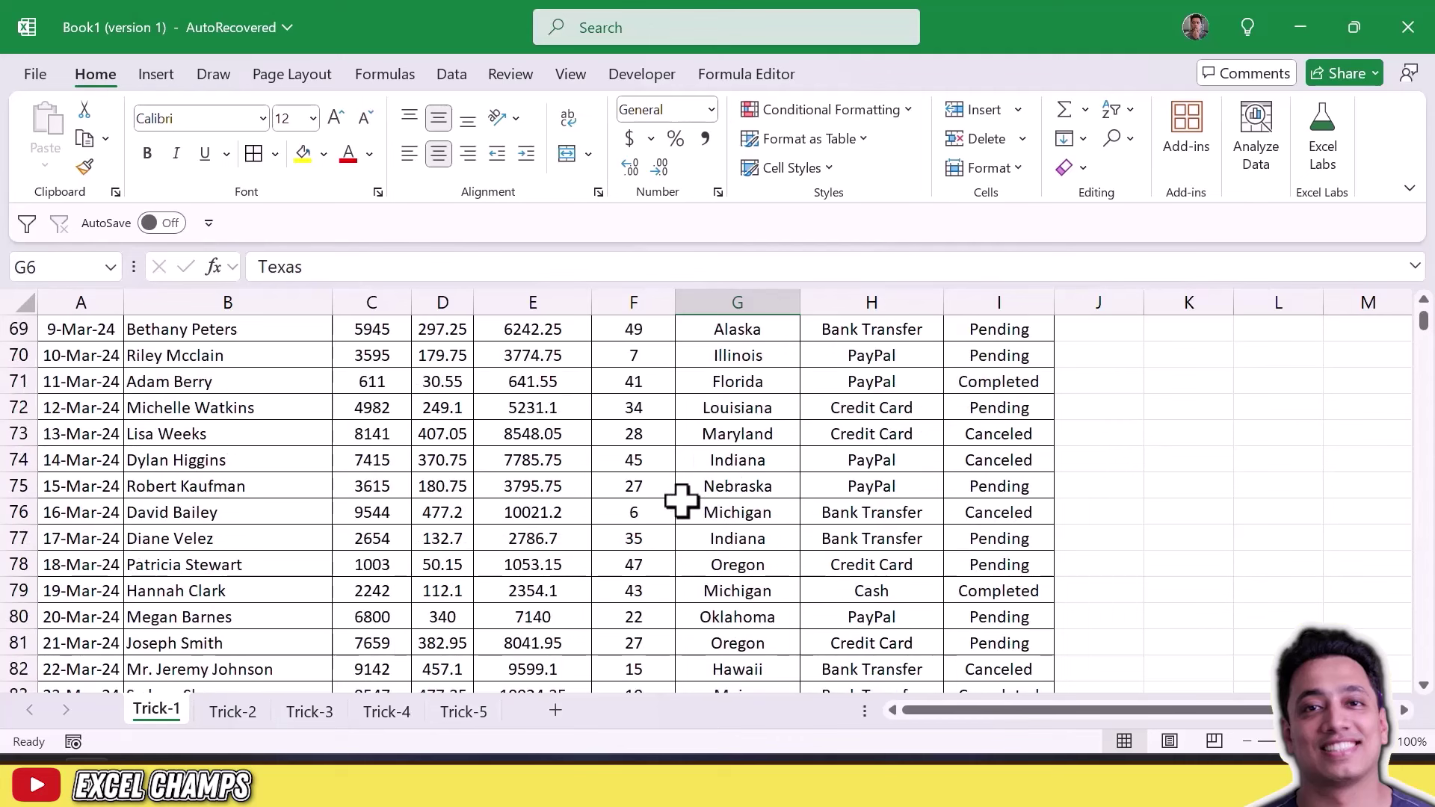
scroll(680, 499, "down", 5)
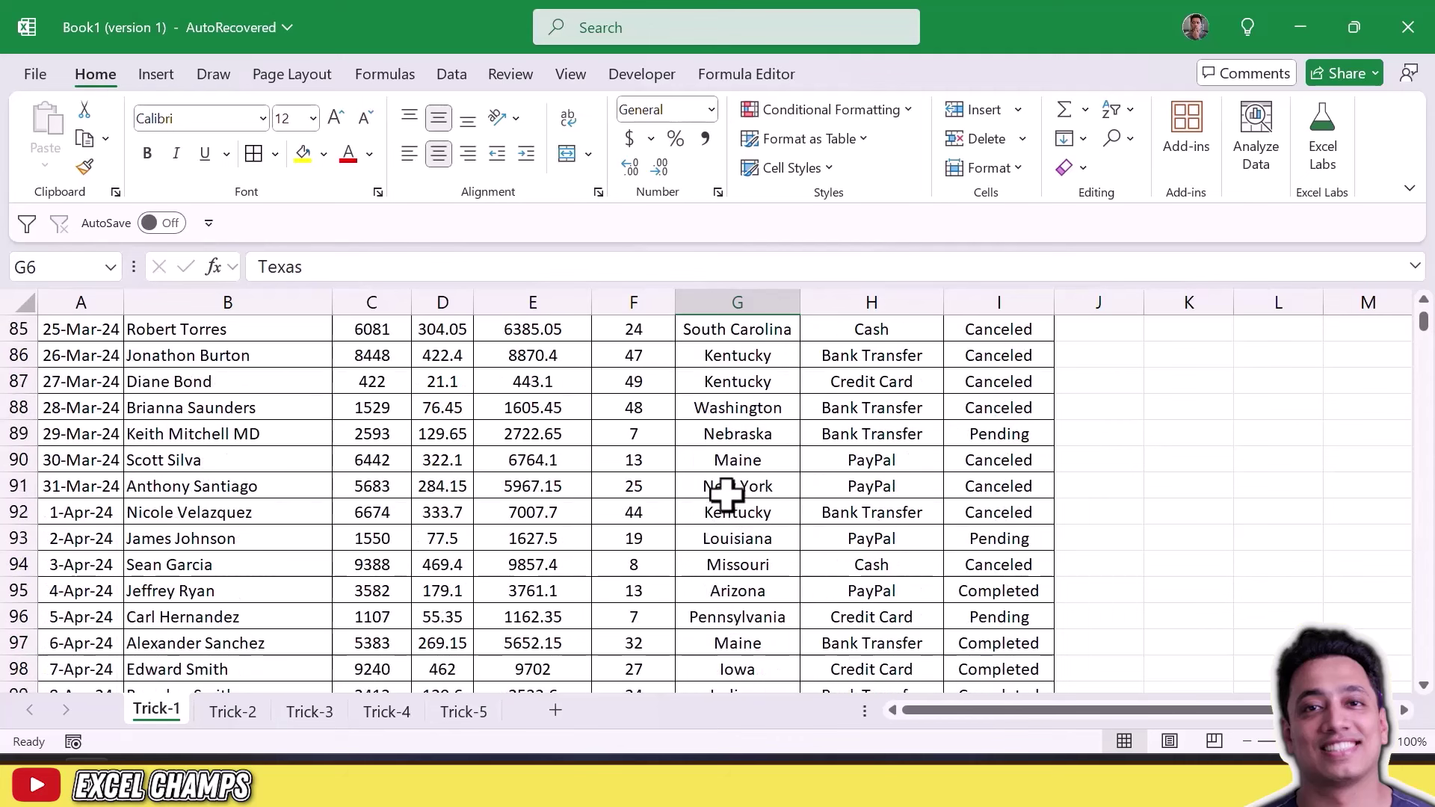
left_click(731, 487)
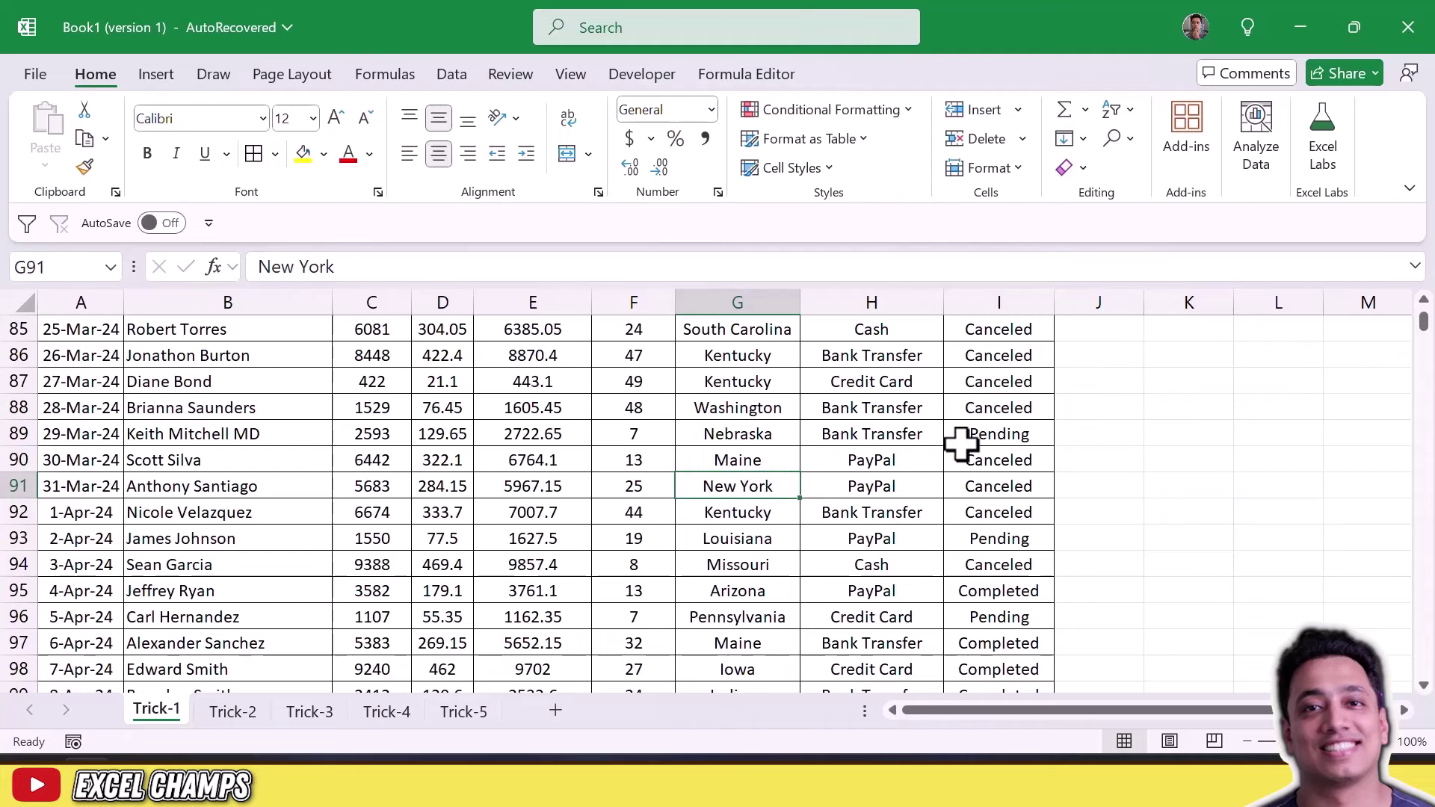
Step: Filter the table to New York with the AutoFilter shortcut, then clear the Region filter
key("alt+1")
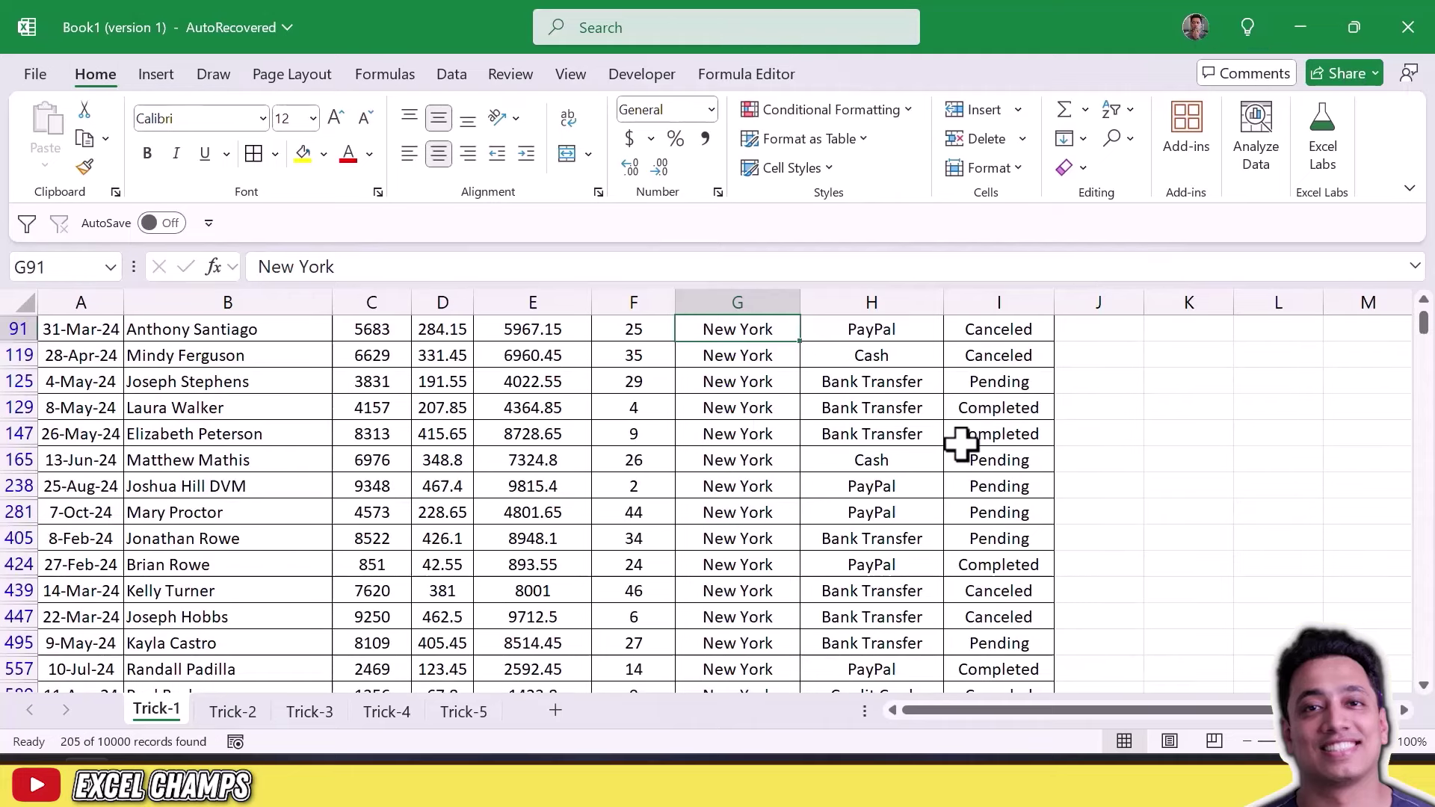
scroll(655, 487, "up", 1)
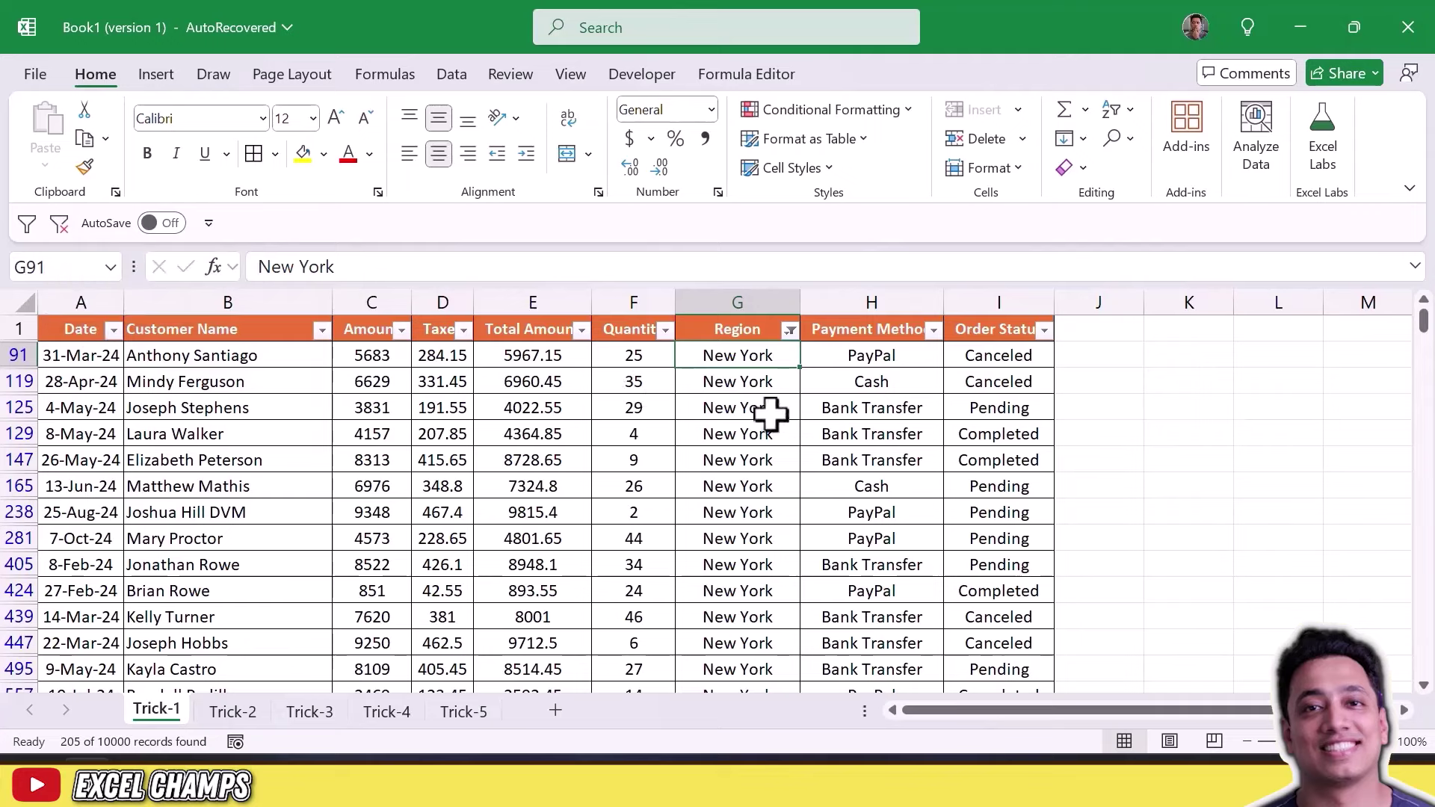
key("alt+a")
key("c")
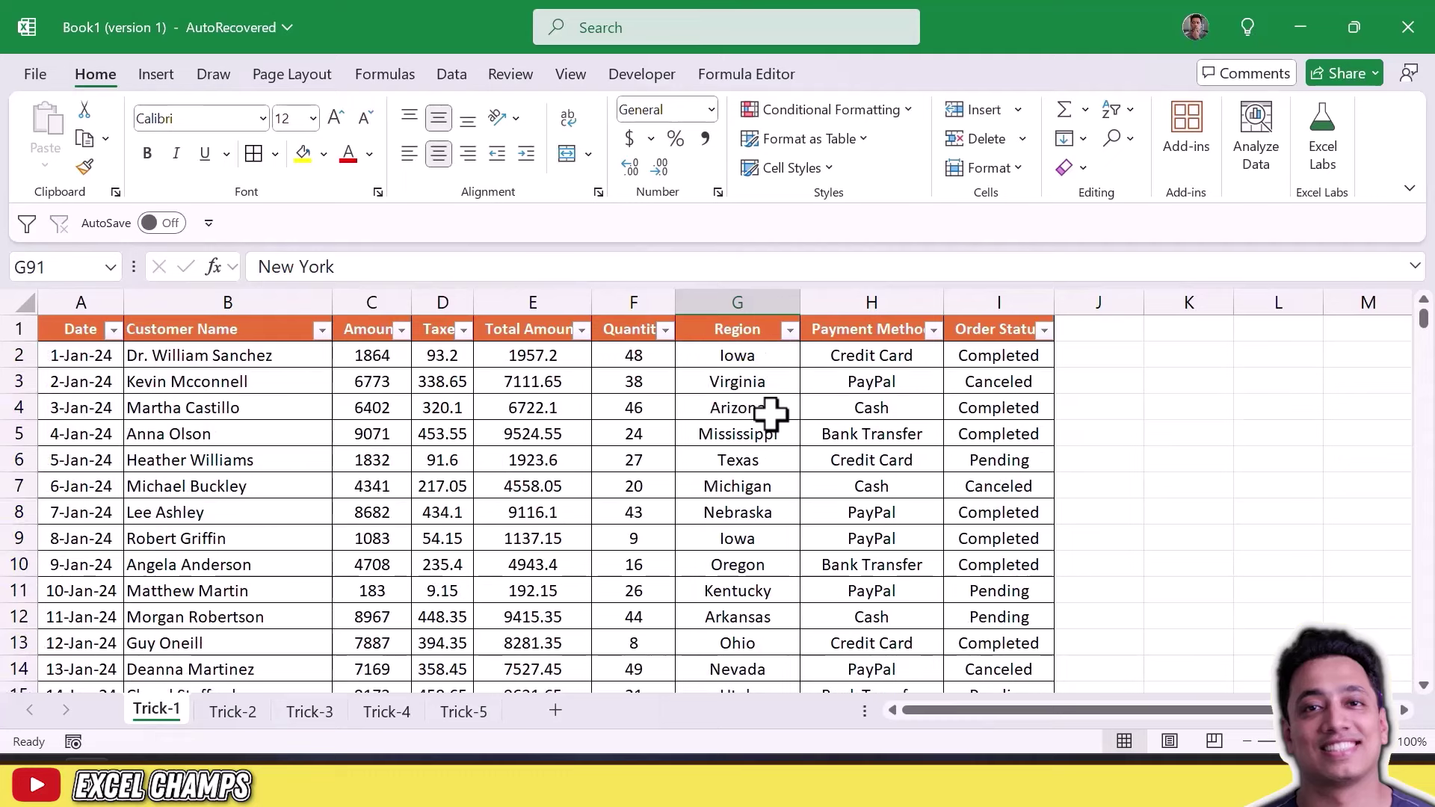
Step: Filter the table to Florida's rows, then clear that filter with Clear All Filters
scroll(778, 458, "down", 15)
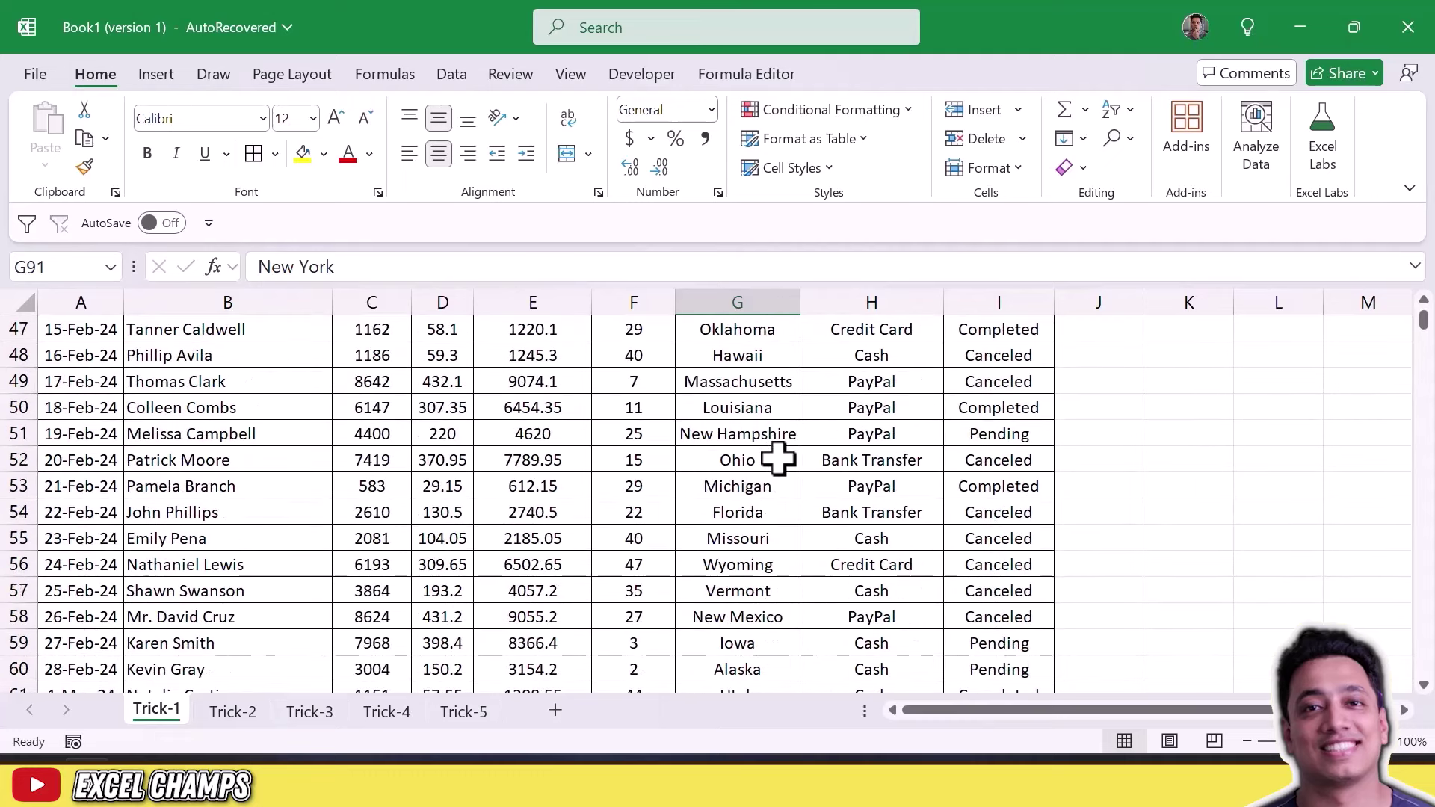
scroll(683, 513, "down", 5)
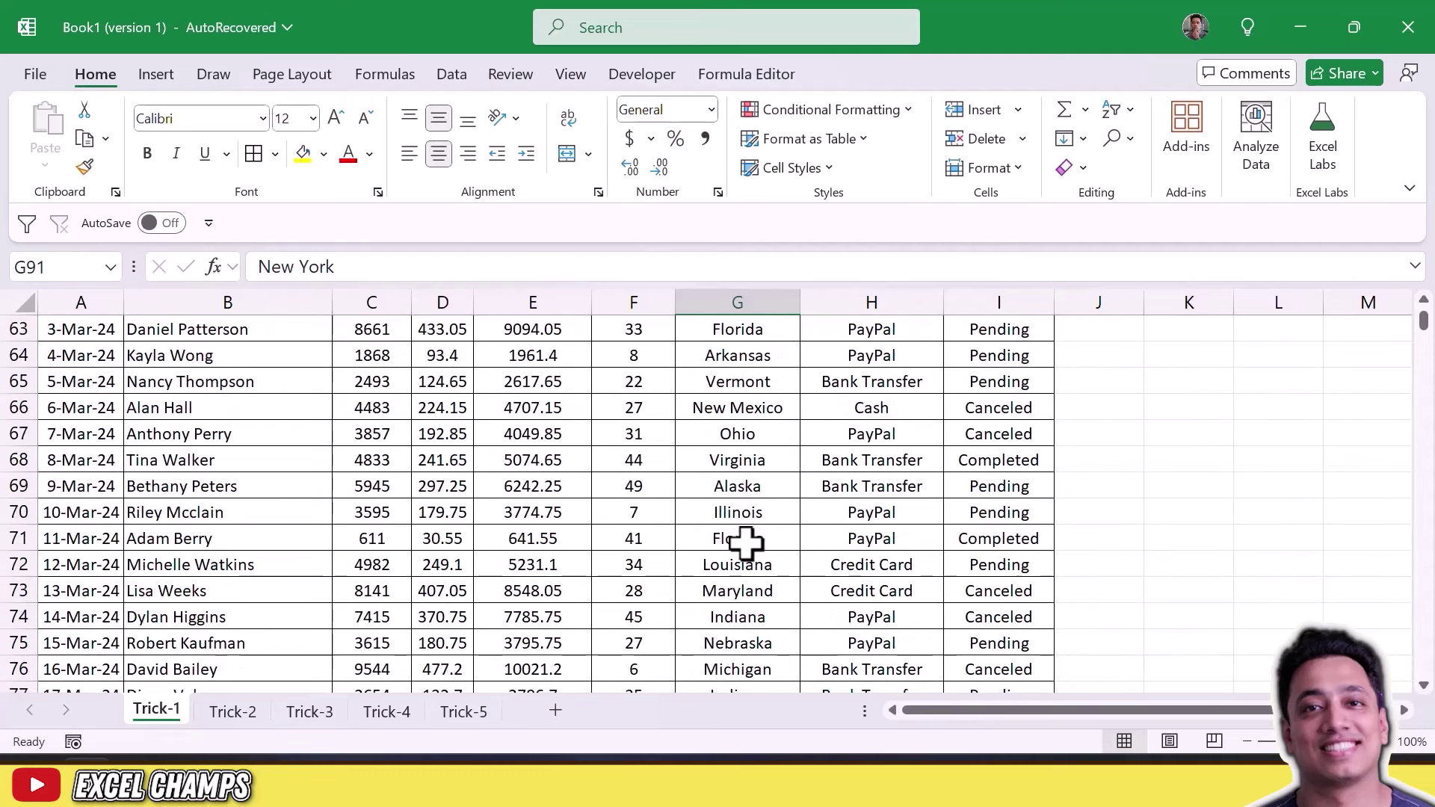
left_click(742, 539)
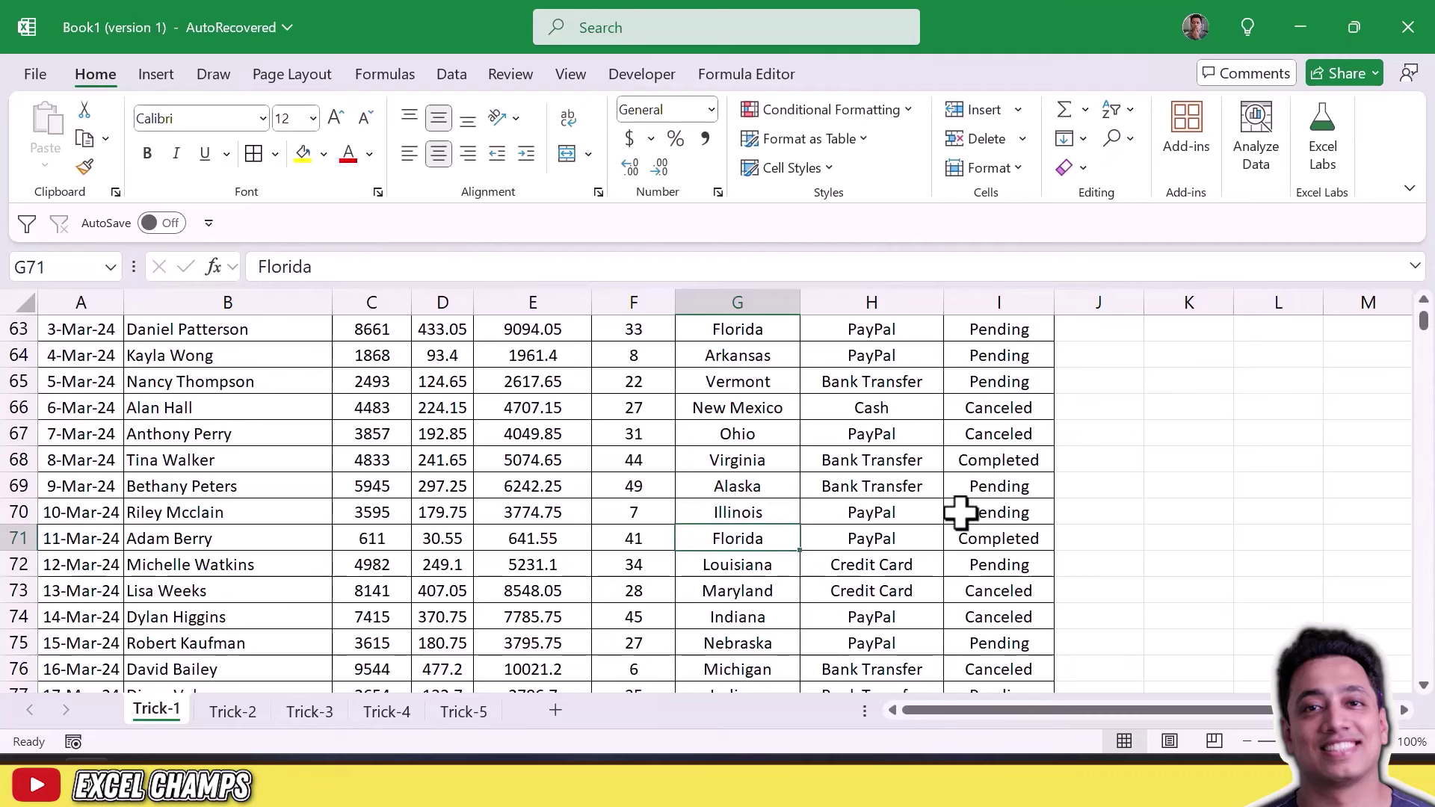
key("alt+1")
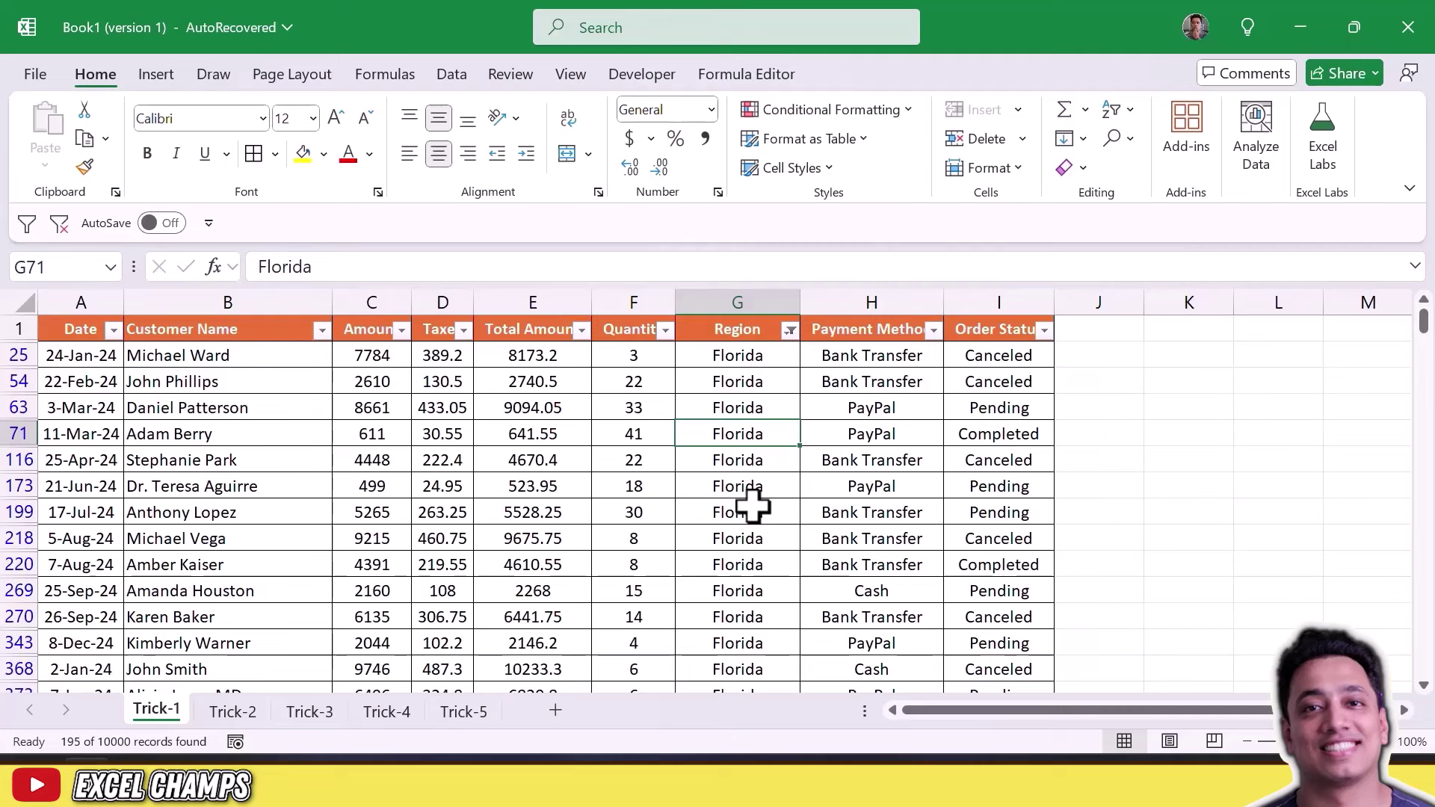
key("alt+2")
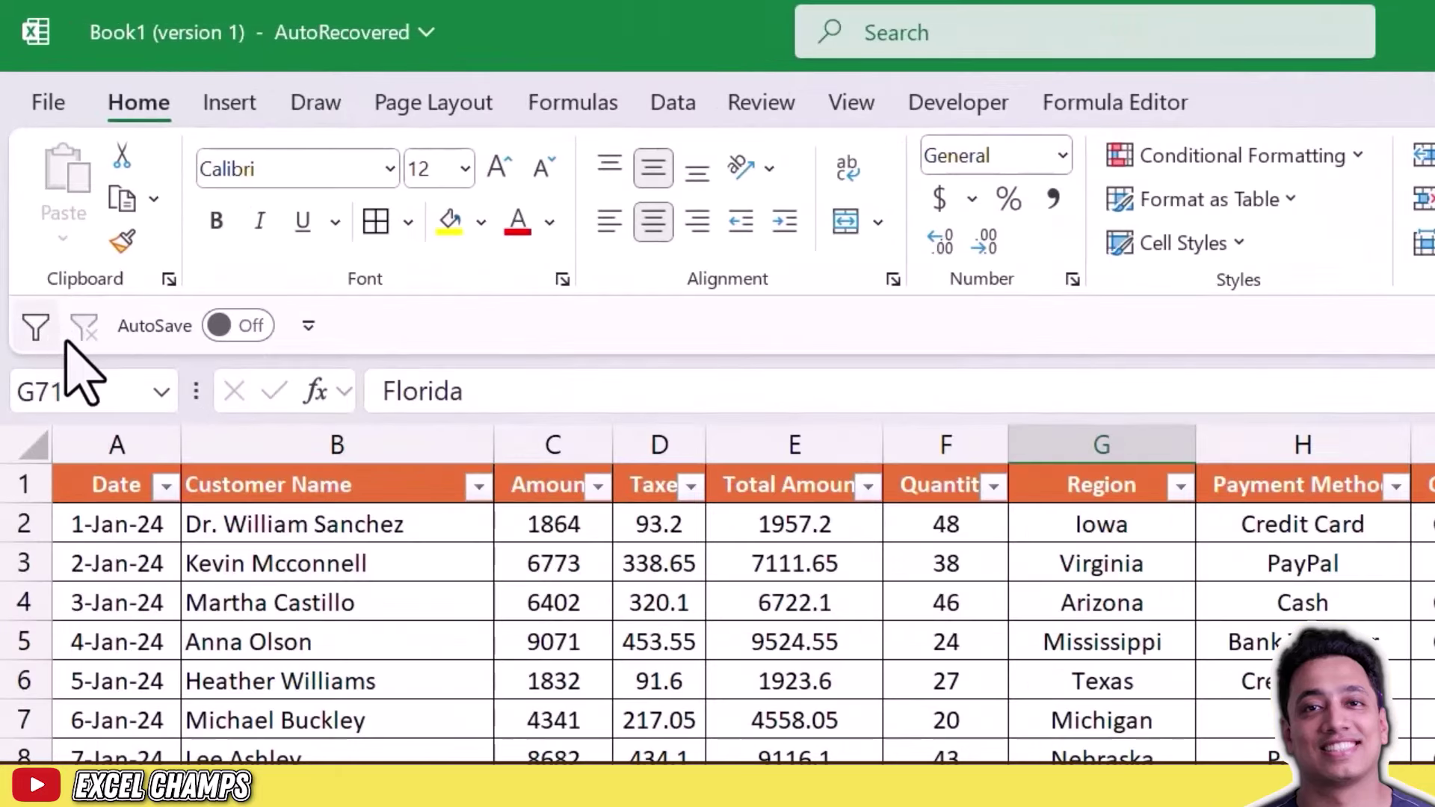
left_click(48, 105)
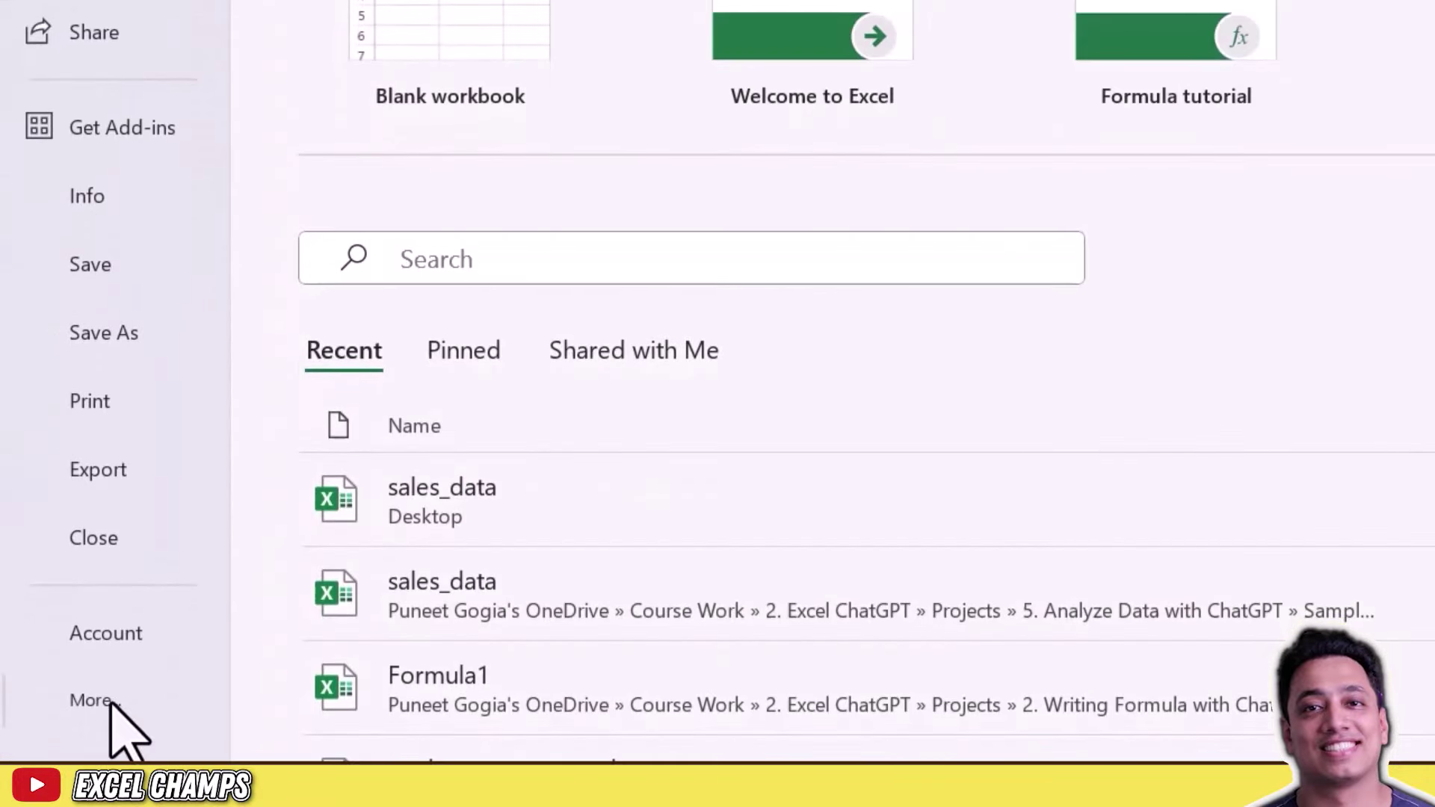
left_click(109, 703)
left_click(366, 697)
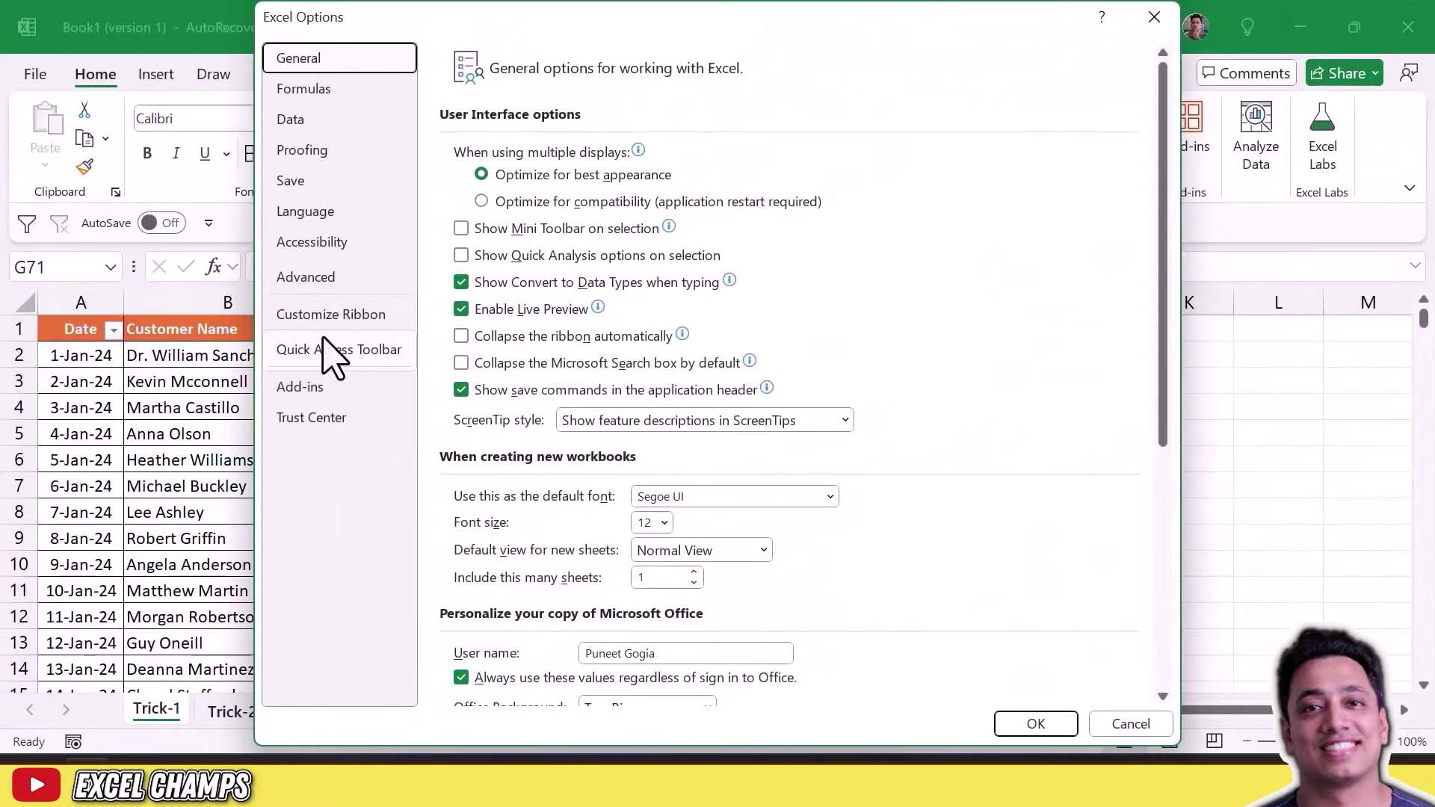
left_click(395, 290)
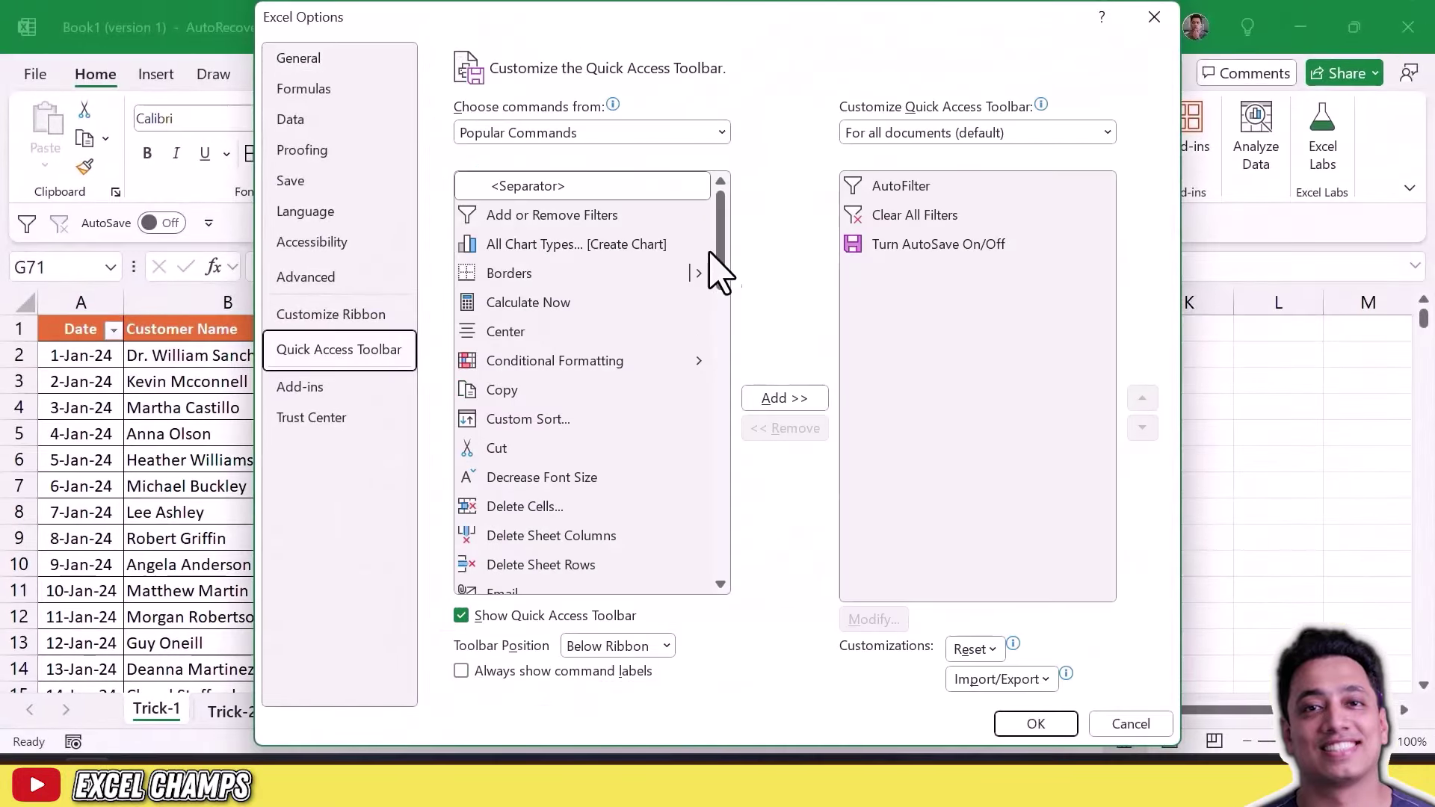
left_click(609, 131)
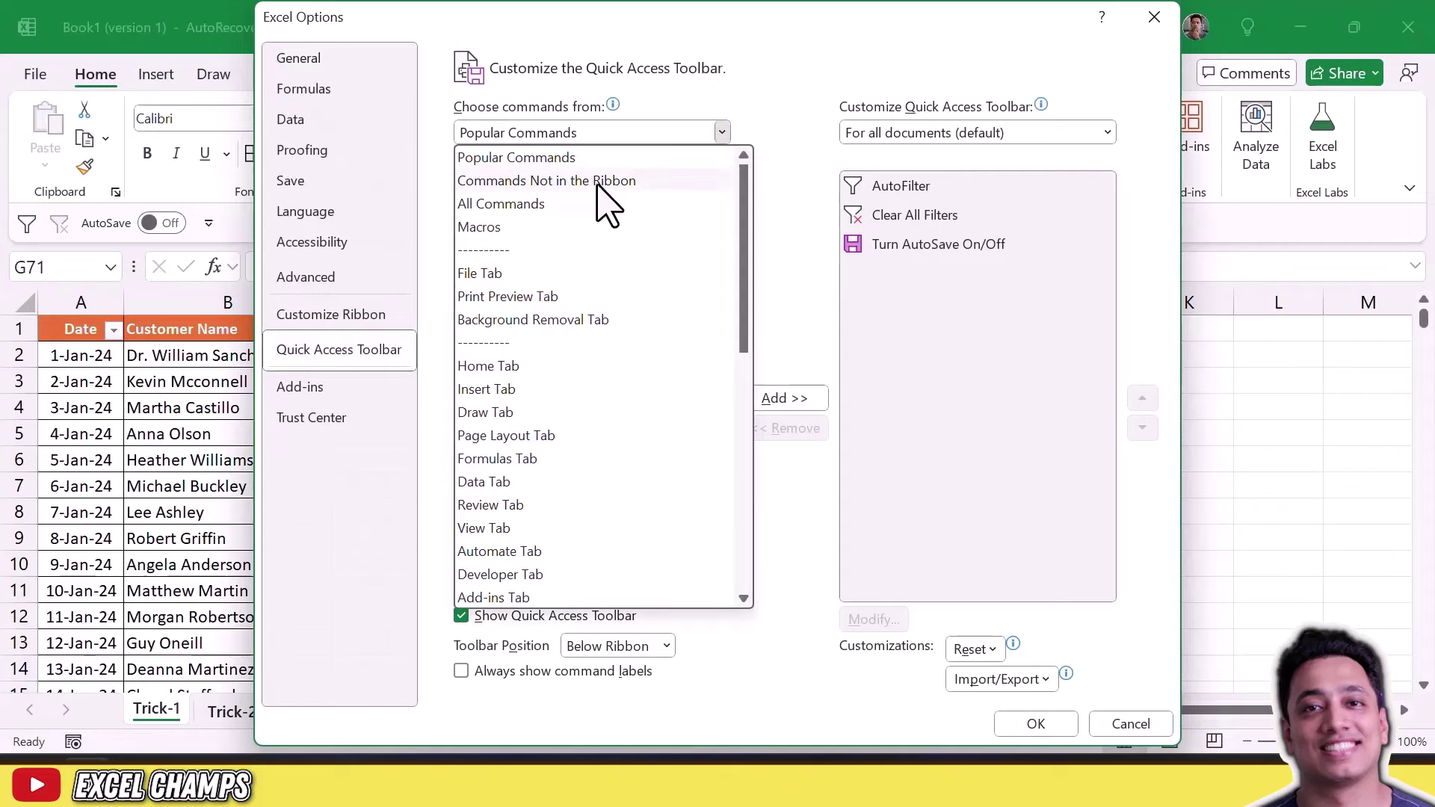
left_click(822, 206)
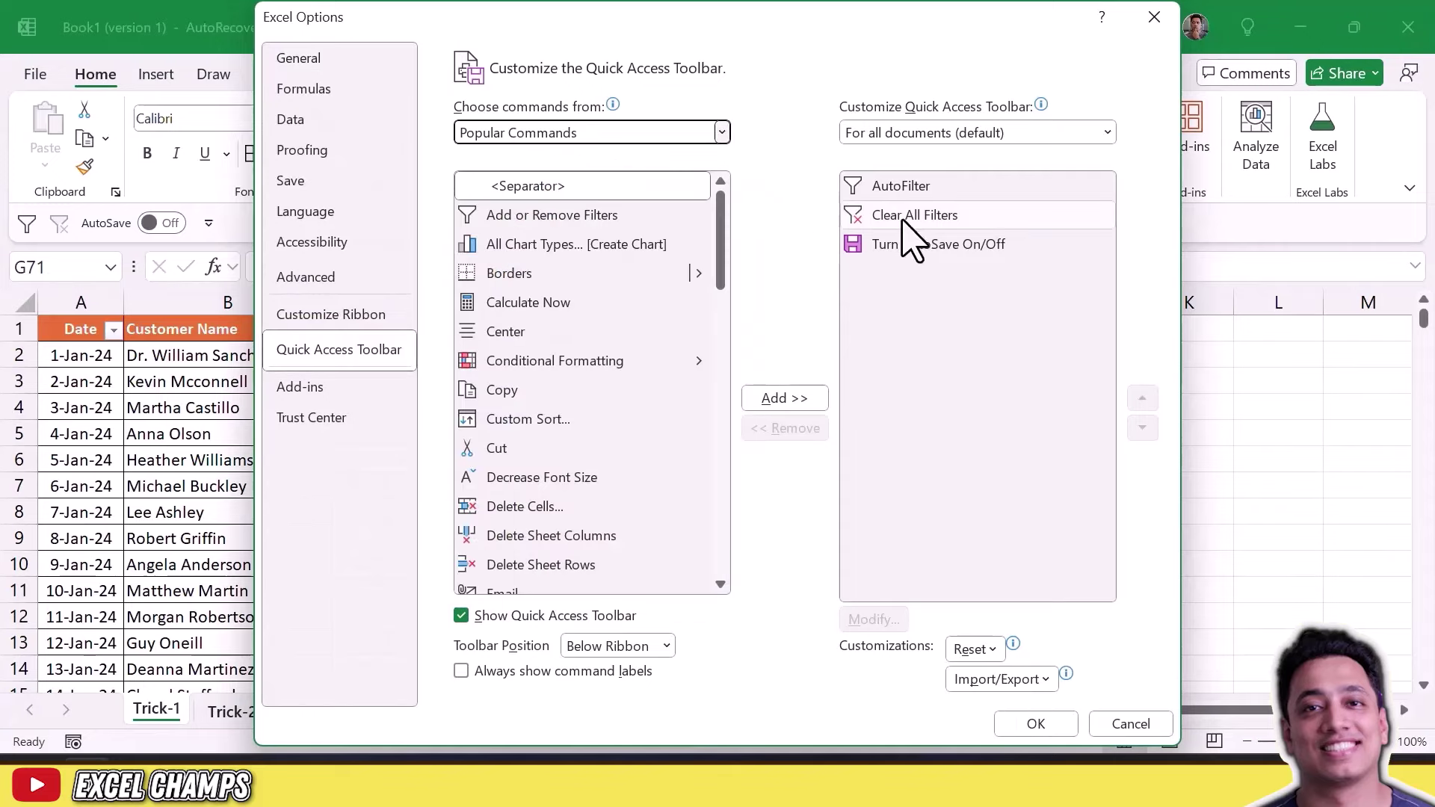
left_click(597, 136)
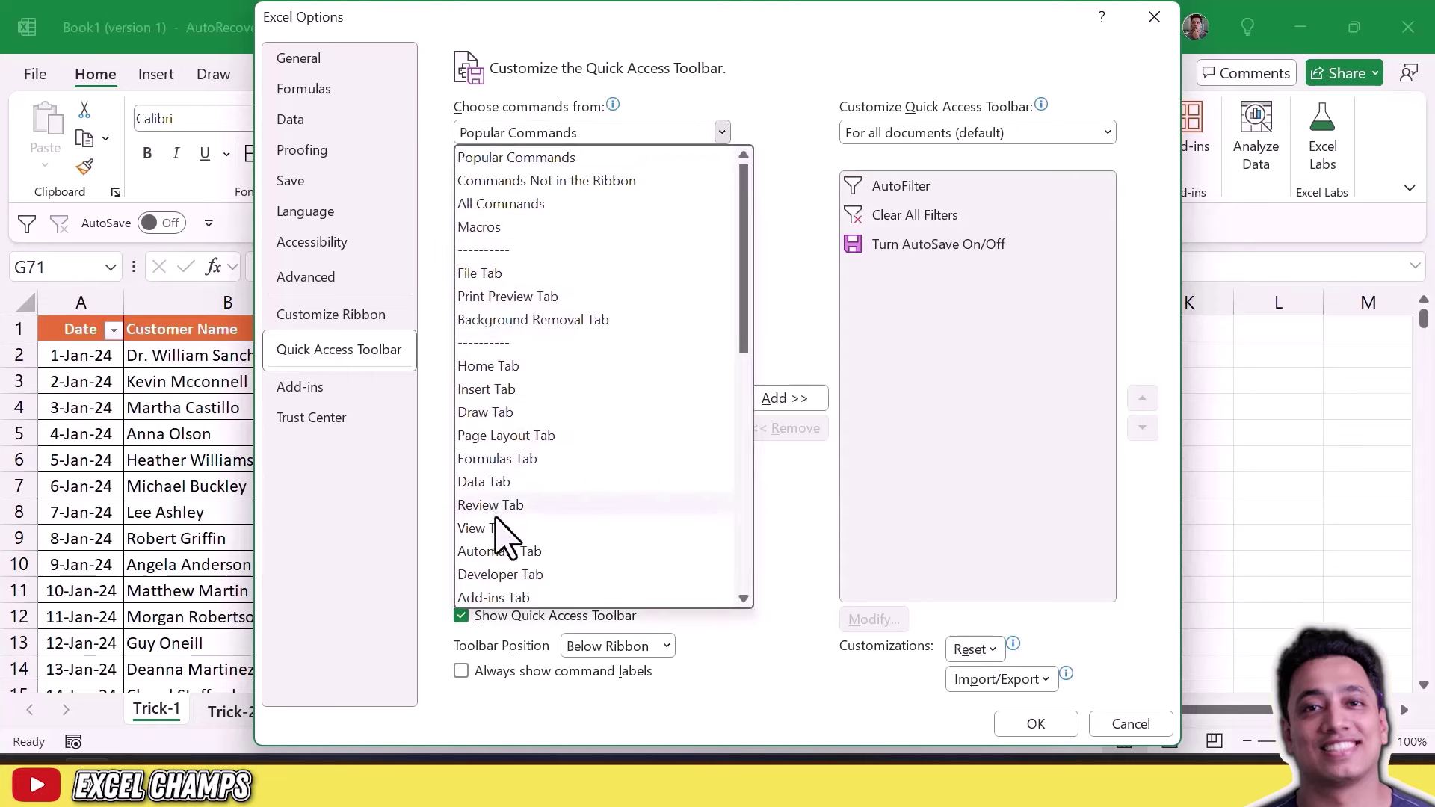
left_click(492, 483)
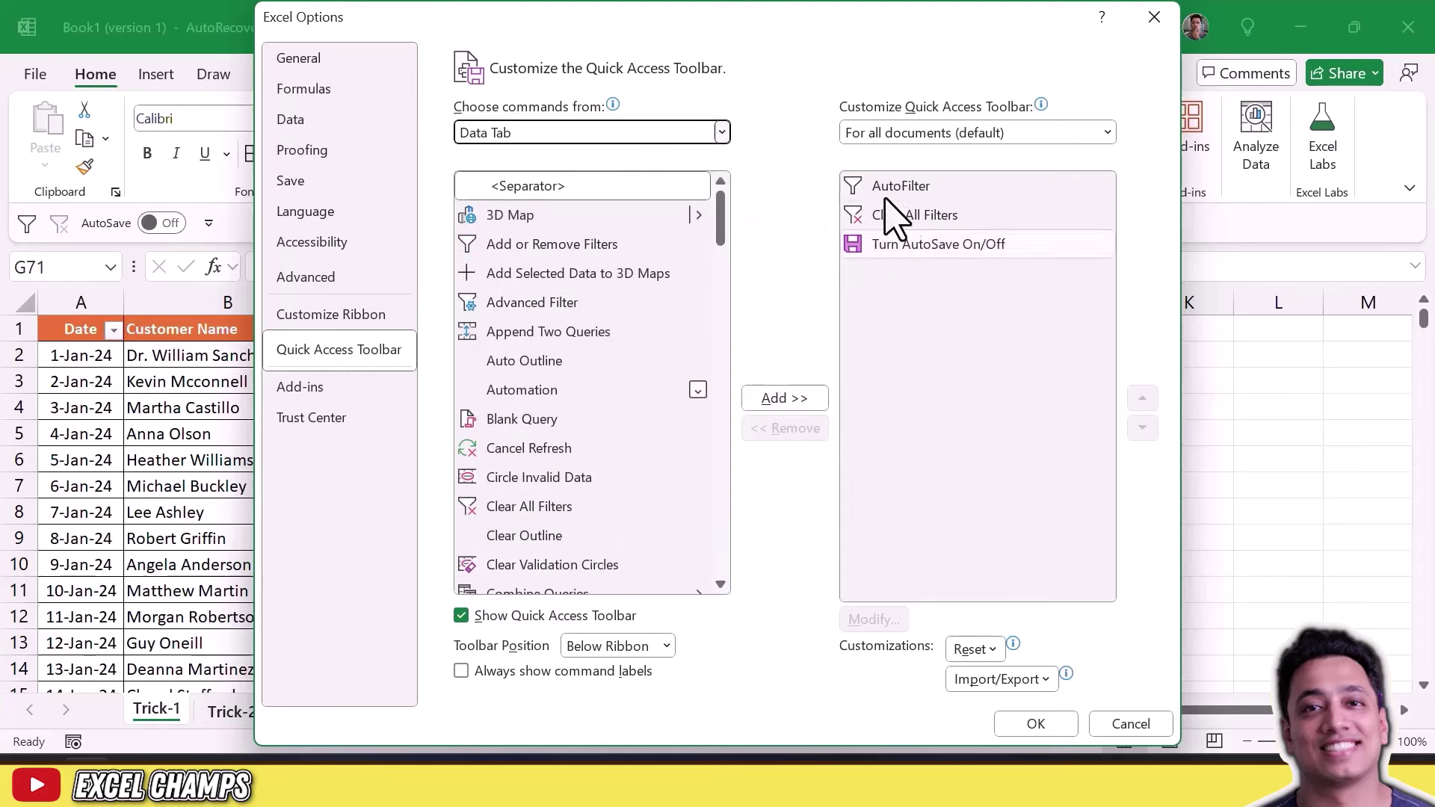
left_click(1062, 729)
left_click(211, 435)
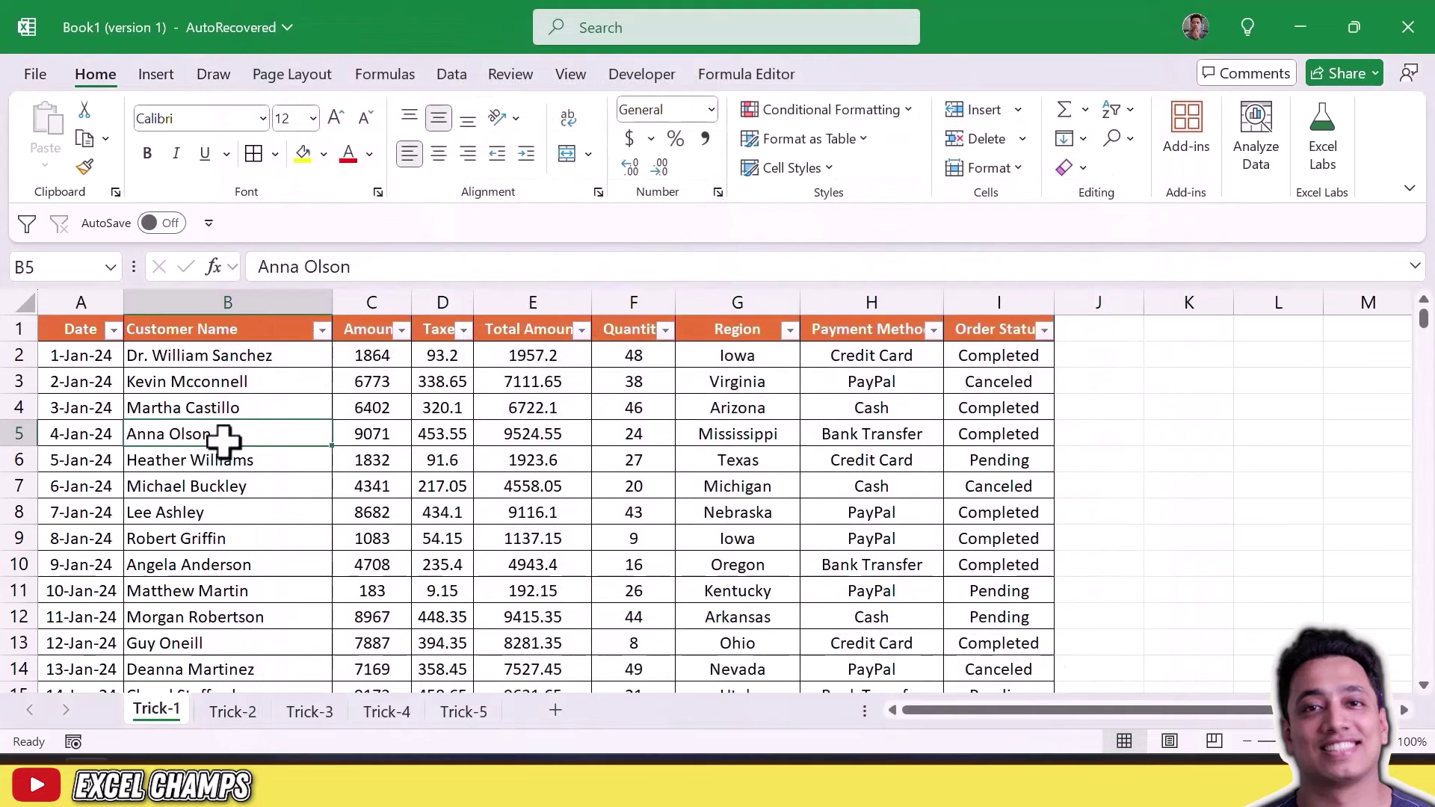
key("alt")
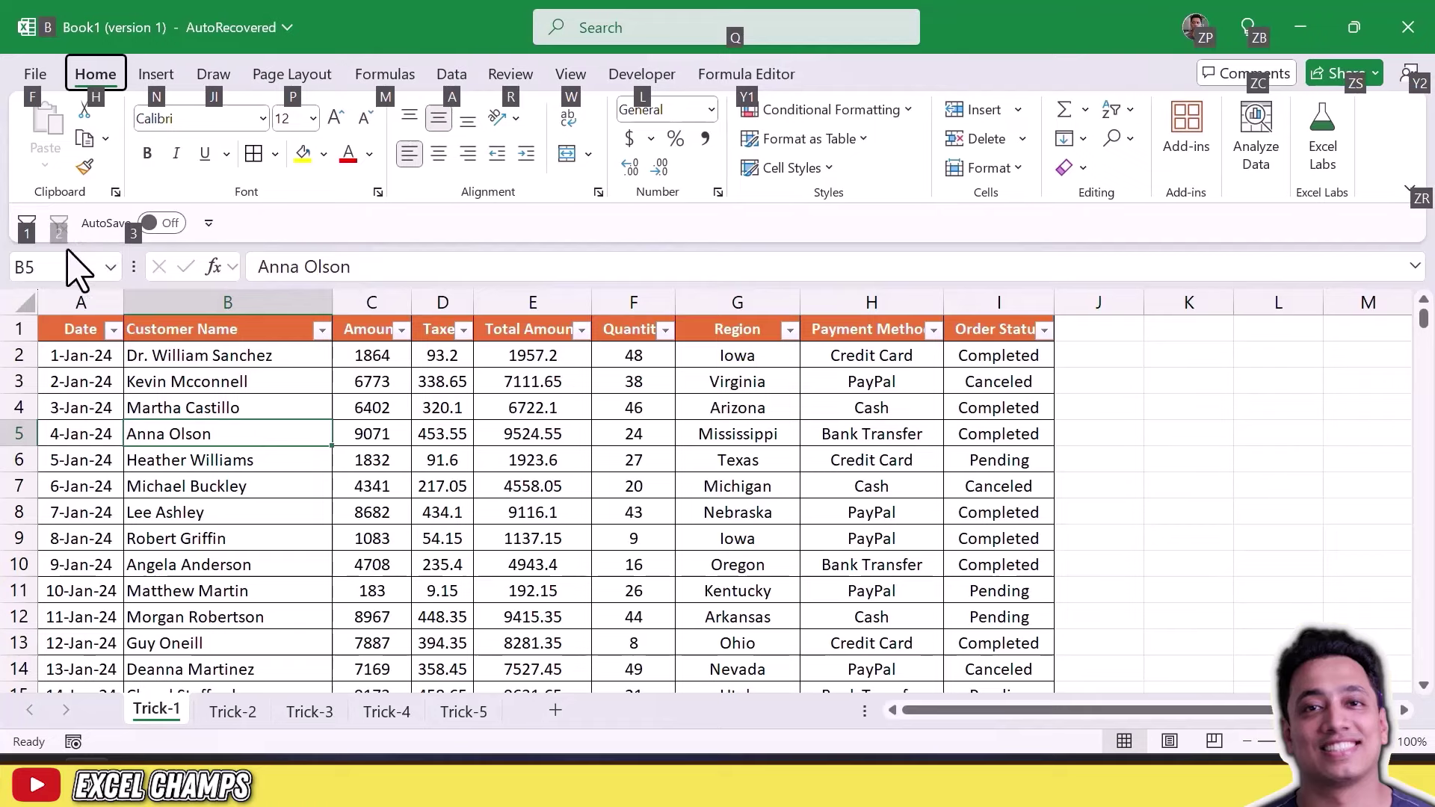
left_click(780, 540)
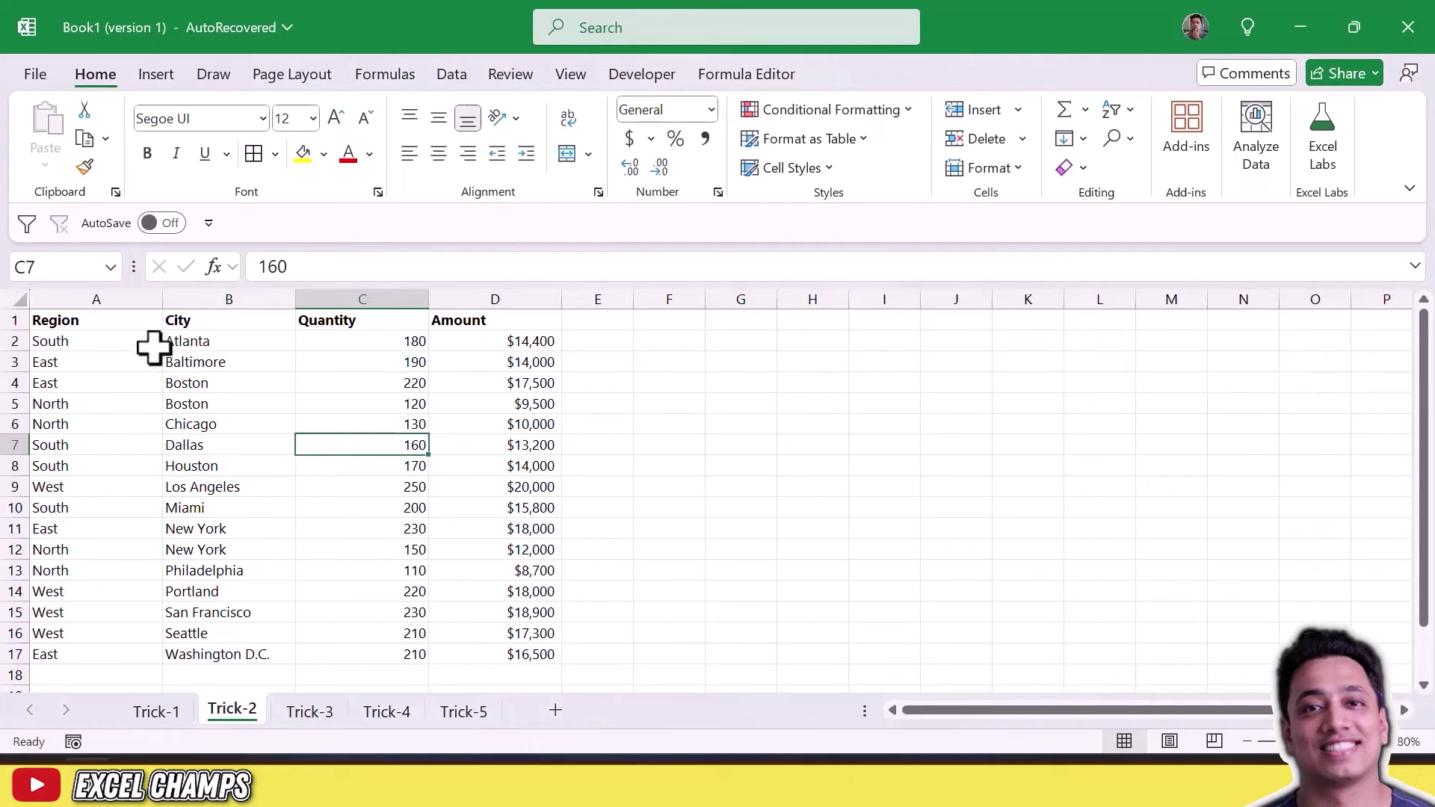
Step: Sort the table A to Z by the Region column from cell A3
left_click_drag(74, 344, 75, 657)
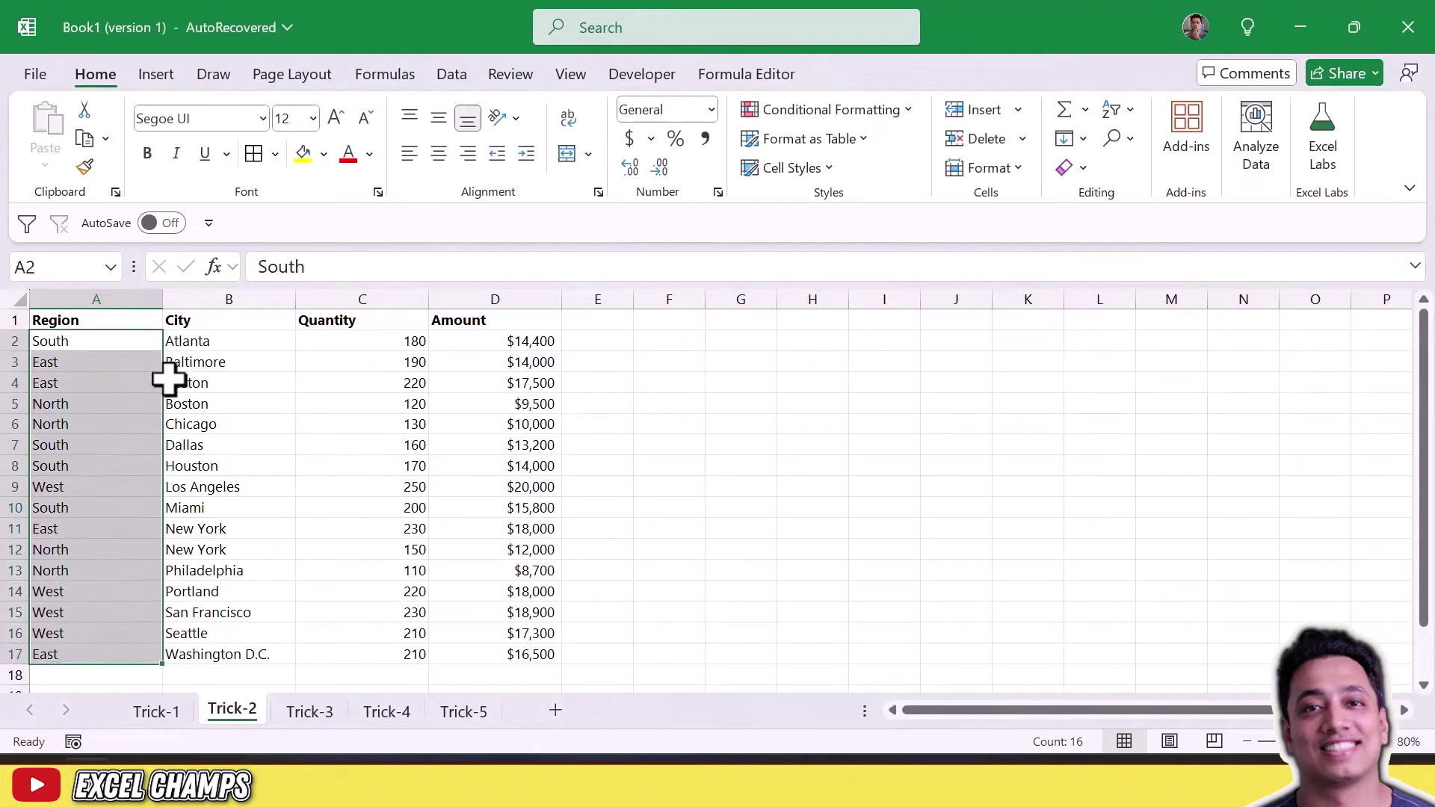
left_click(182, 314)
left_click(180, 362)
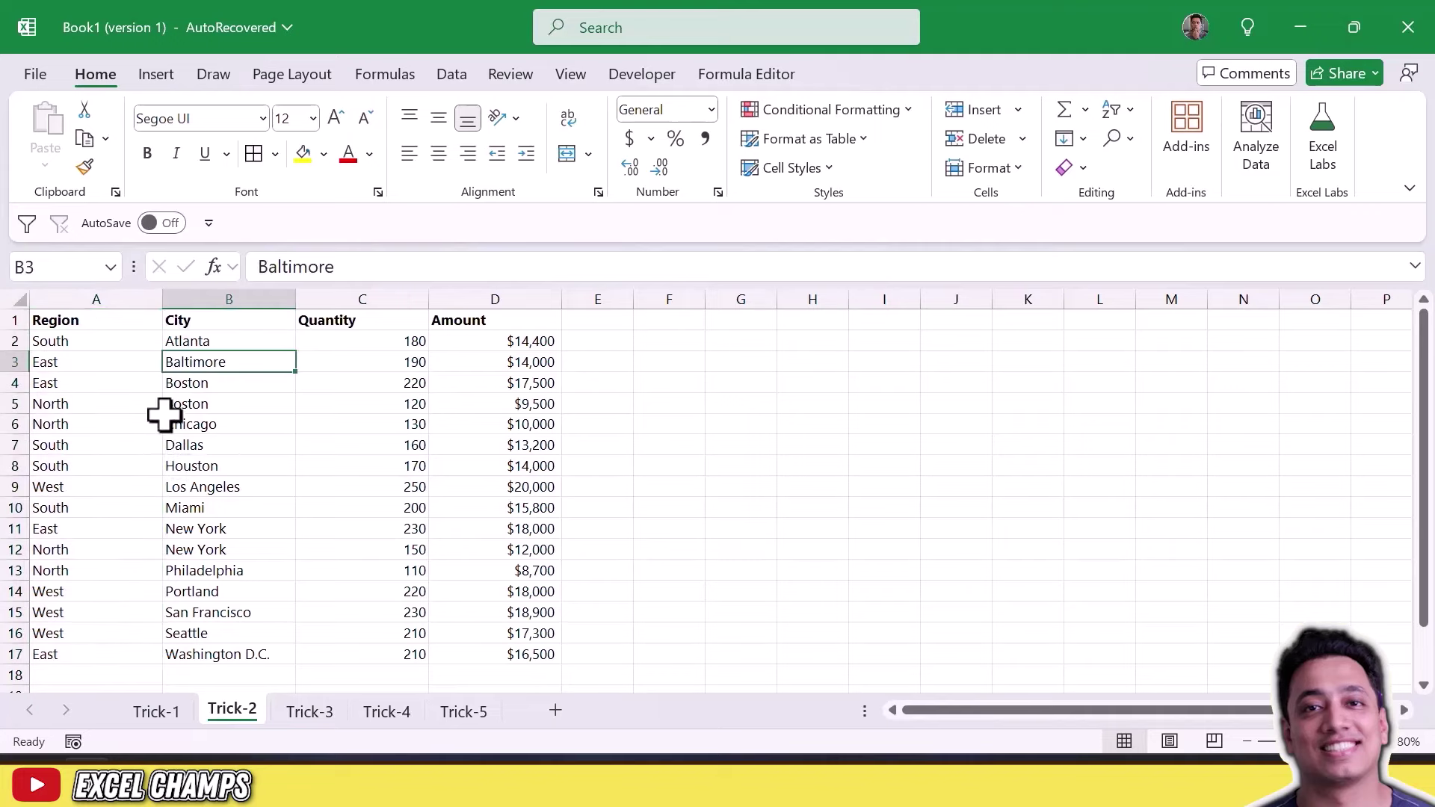
key("Left")
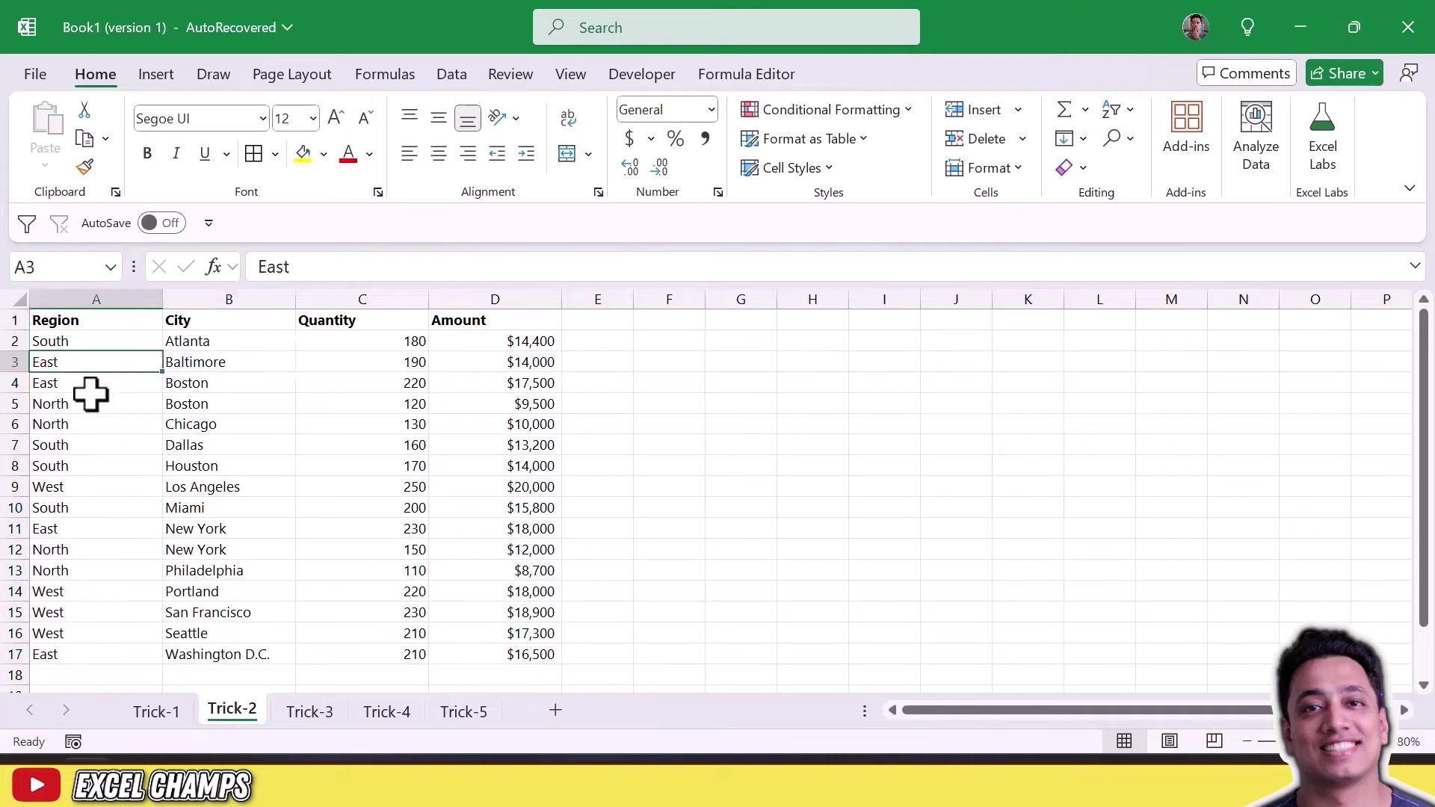
left_click(450, 74)
left_click(632, 118)
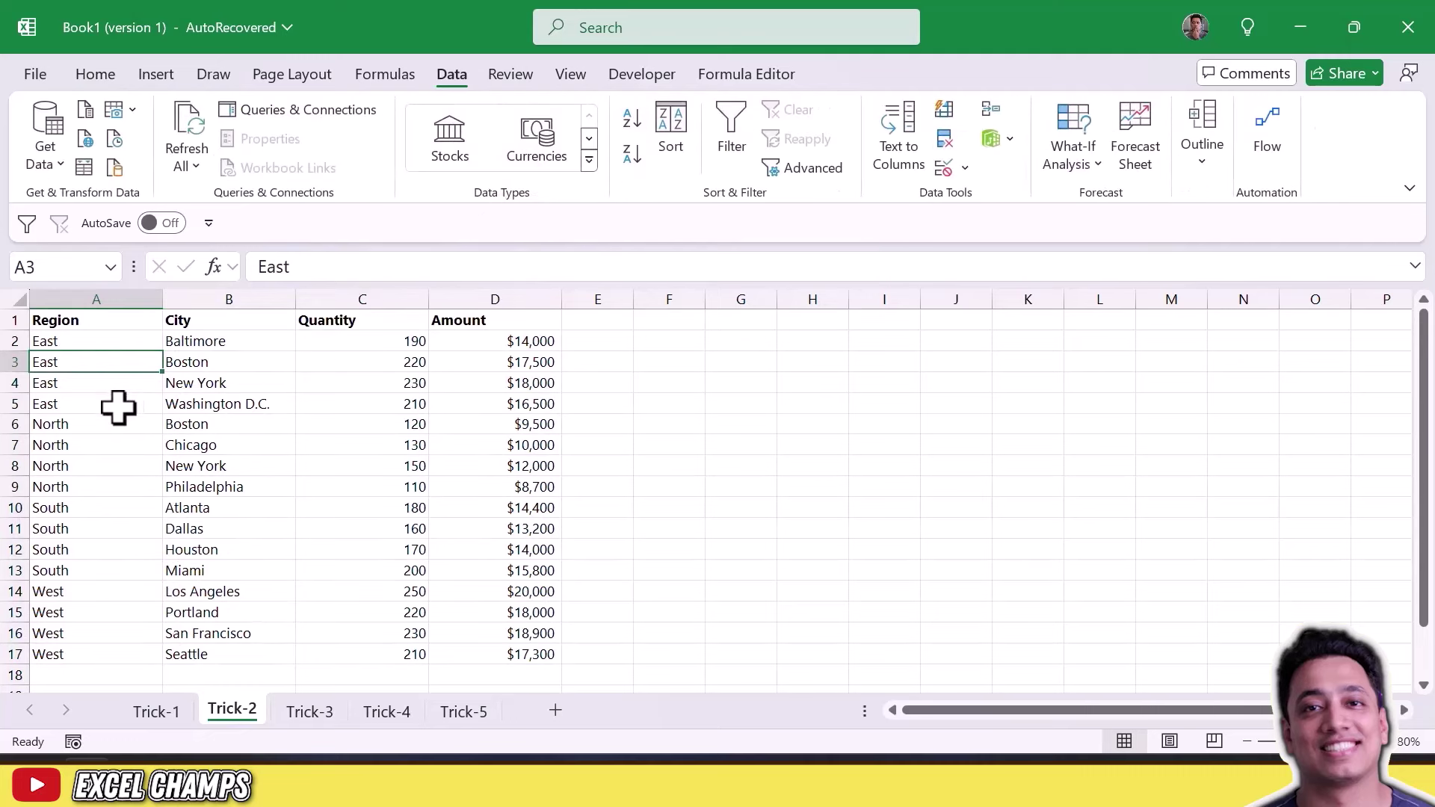
Step: Select the East row block and then the North regions and cities
left_click(134, 441)
left_click_drag(112, 345, 545, 407)
left_click_drag(112, 425, 224, 487)
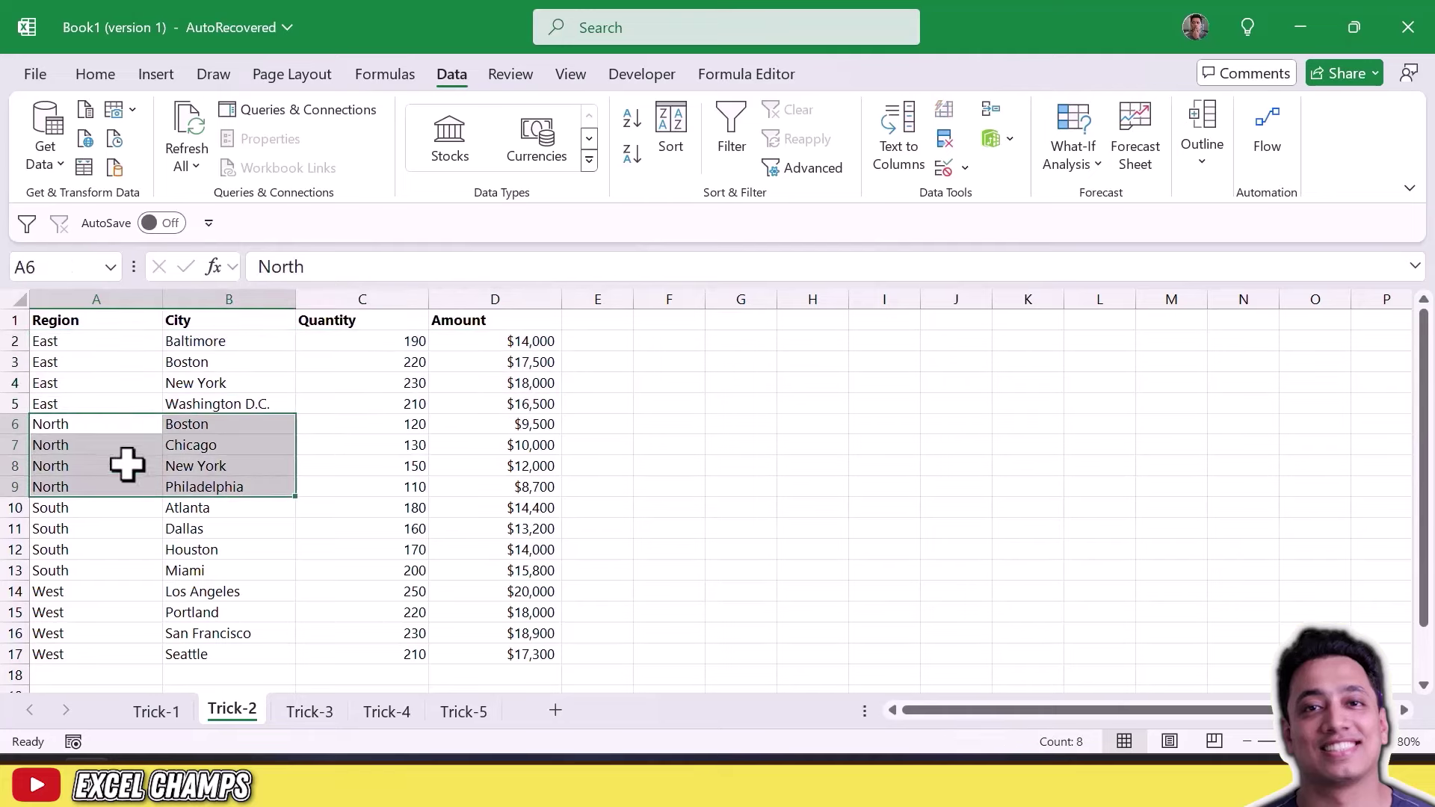
Step: Select A1:D17 and set up Subtotal with Sum of Quantity and Amount at each Region change
left_click_drag(72, 320, 548, 656)
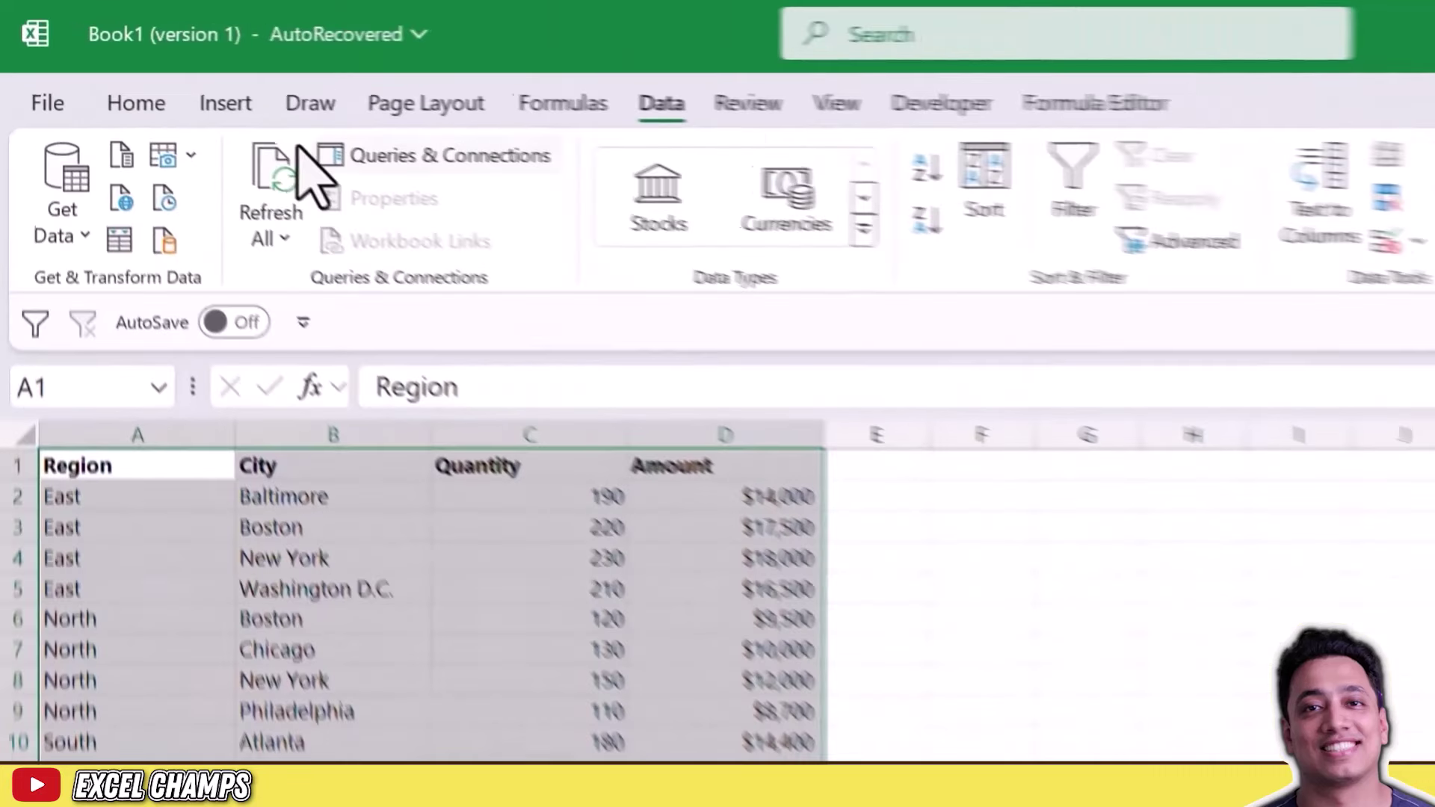
left_click(156, 75)
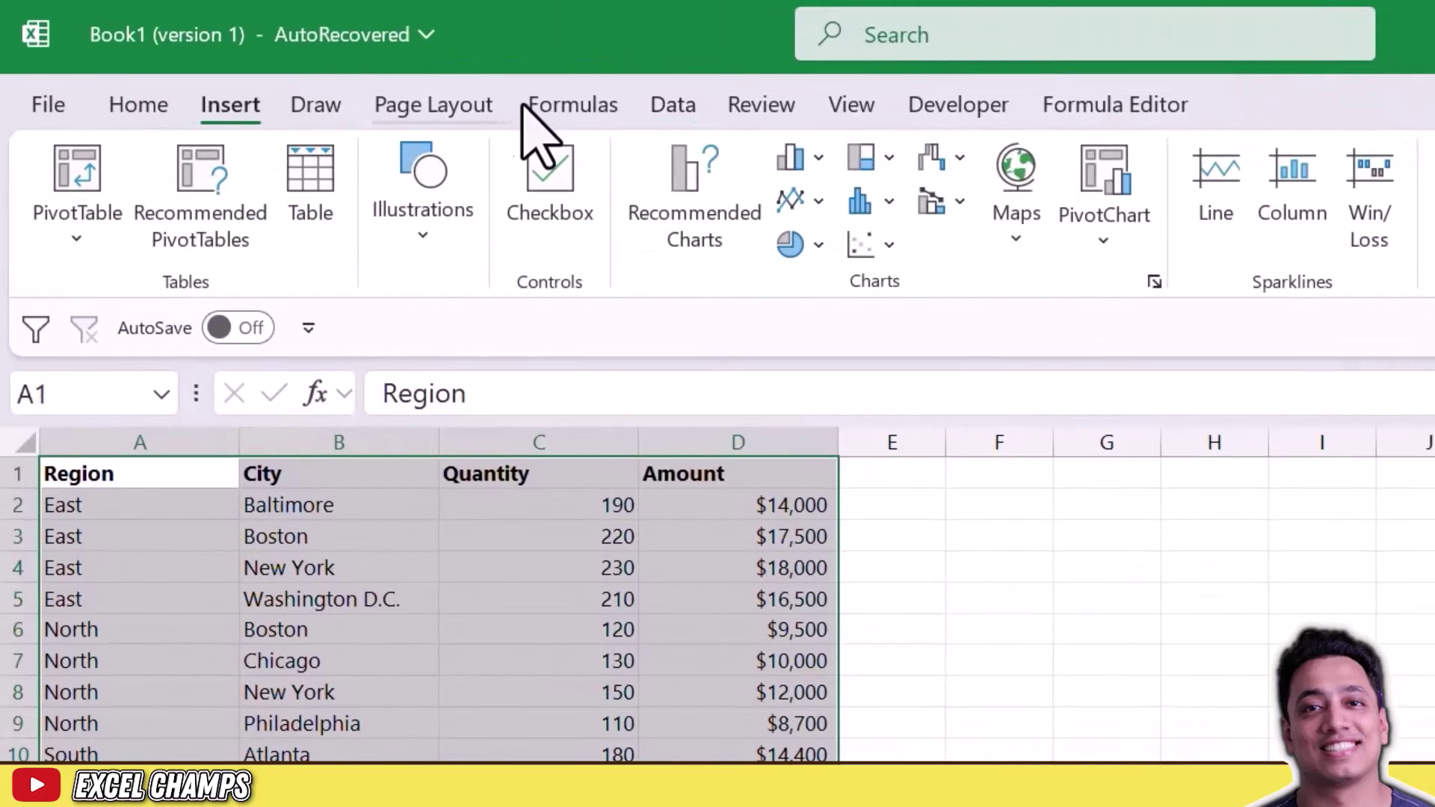
left_click(676, 111)
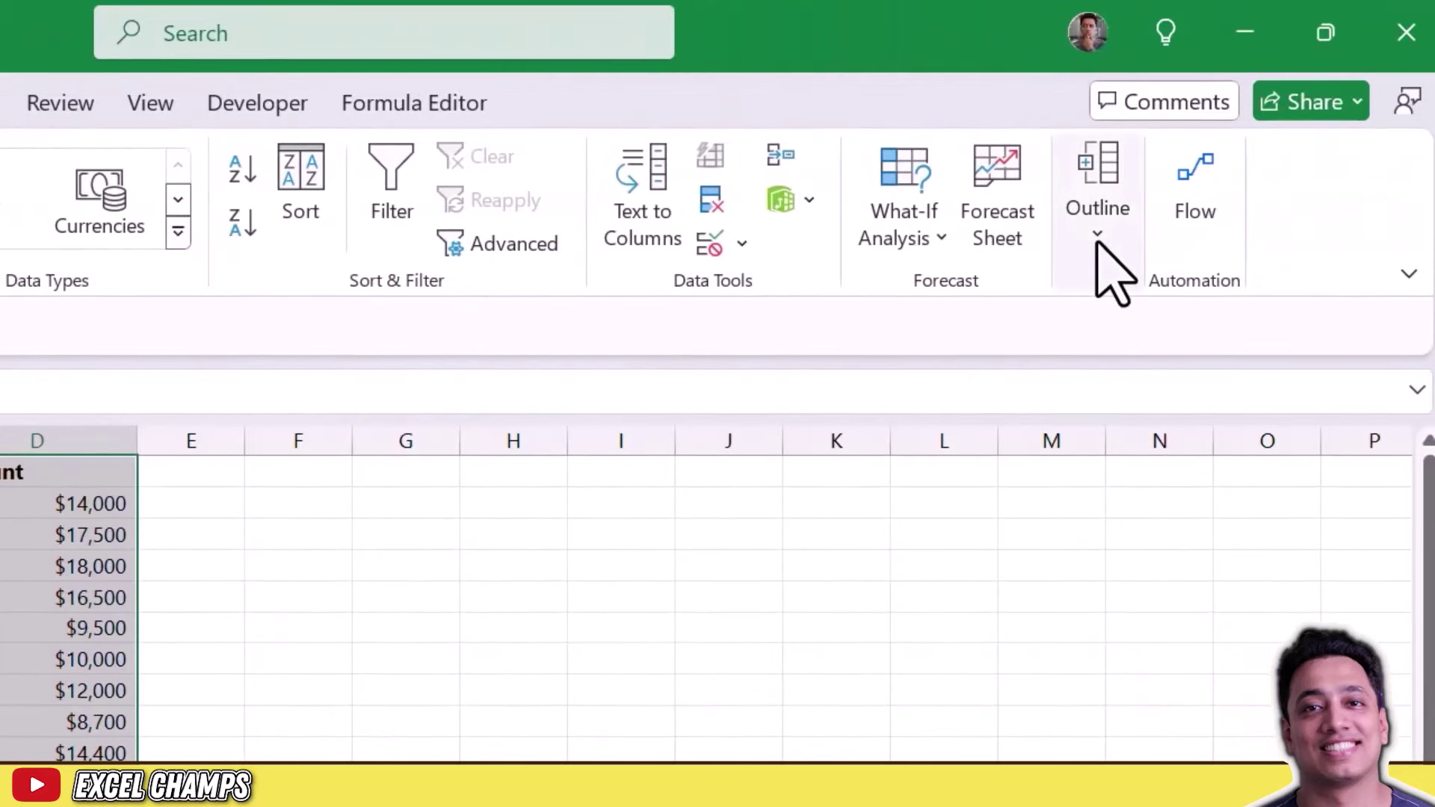
left_click(1098, 237)
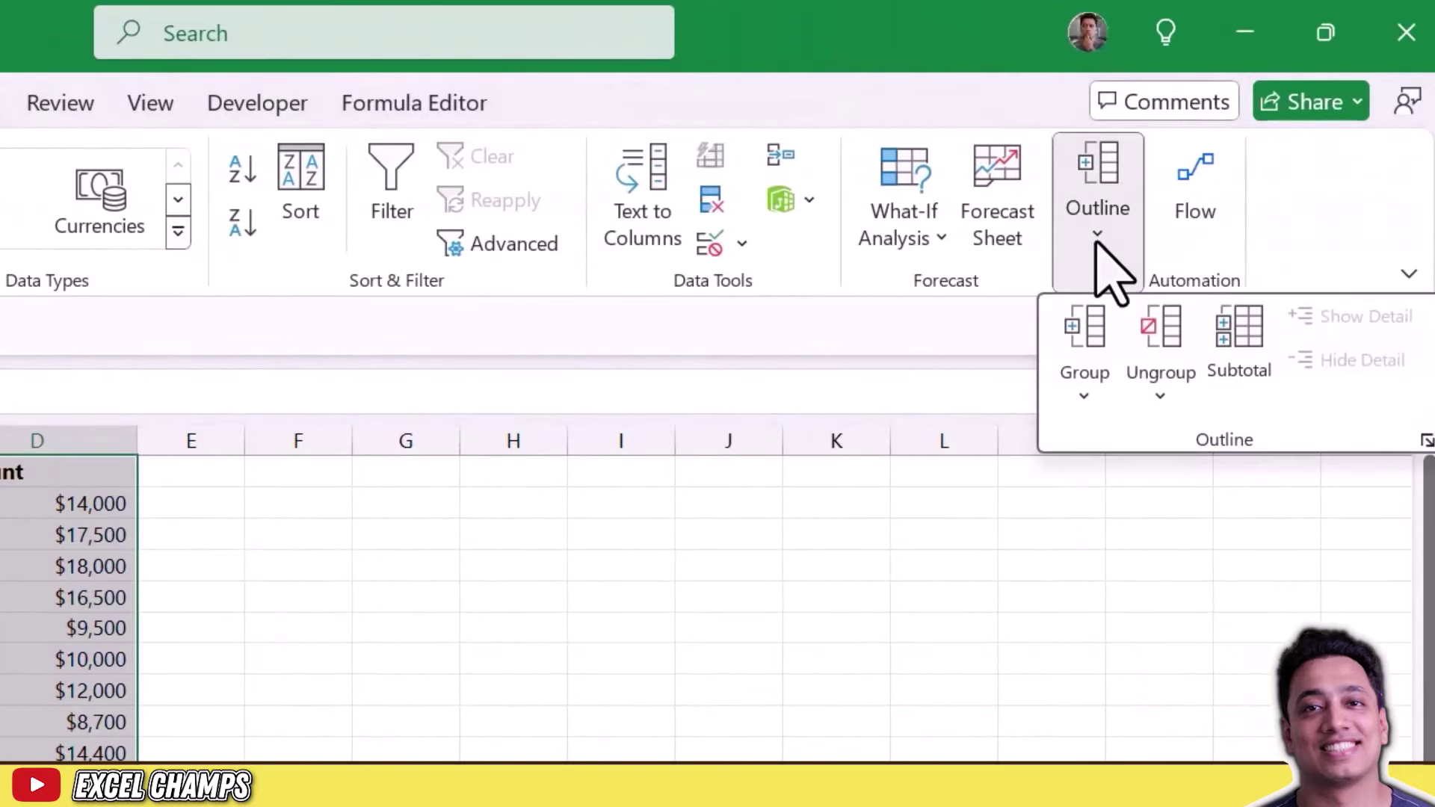
left_click(1245, 366)
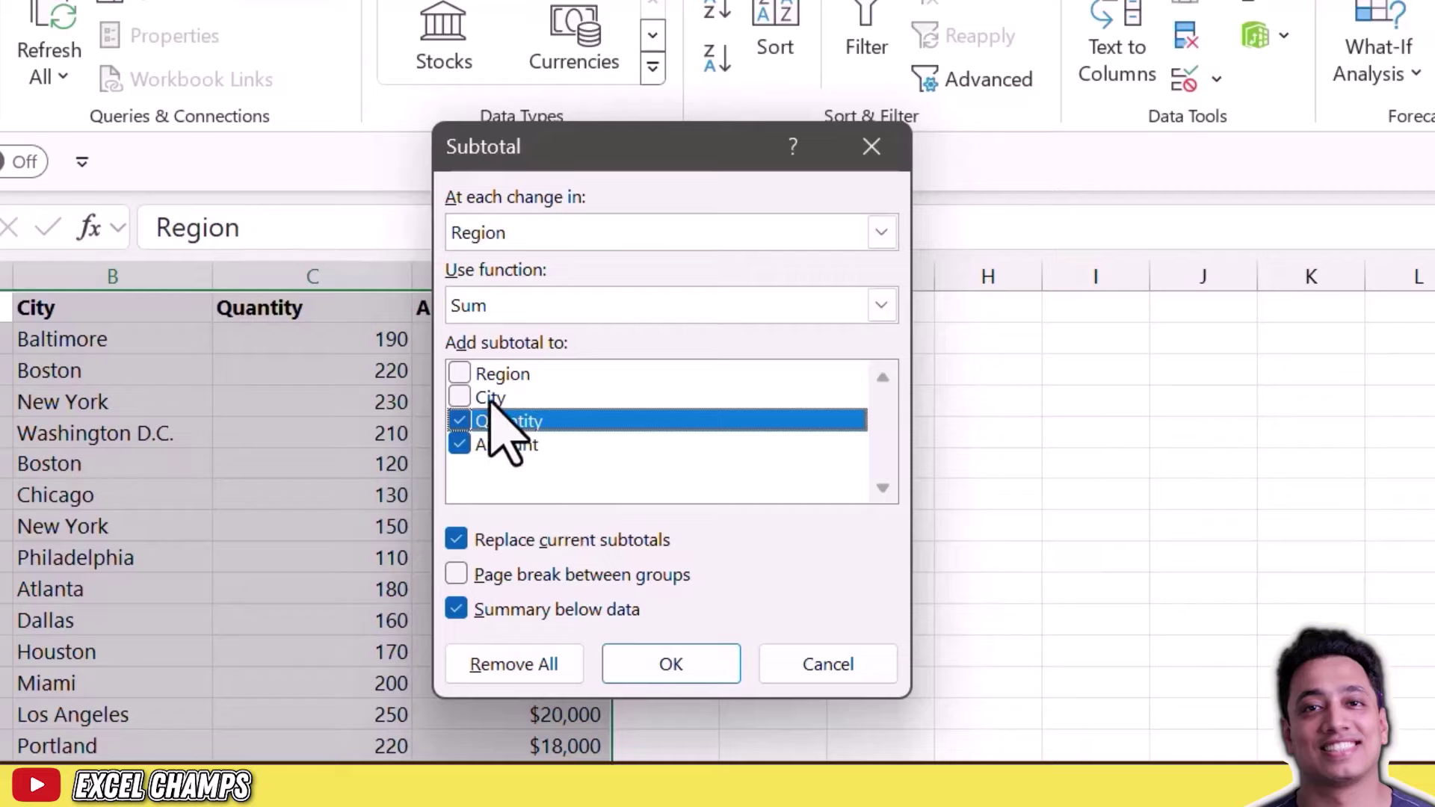
left_click(651, 312)
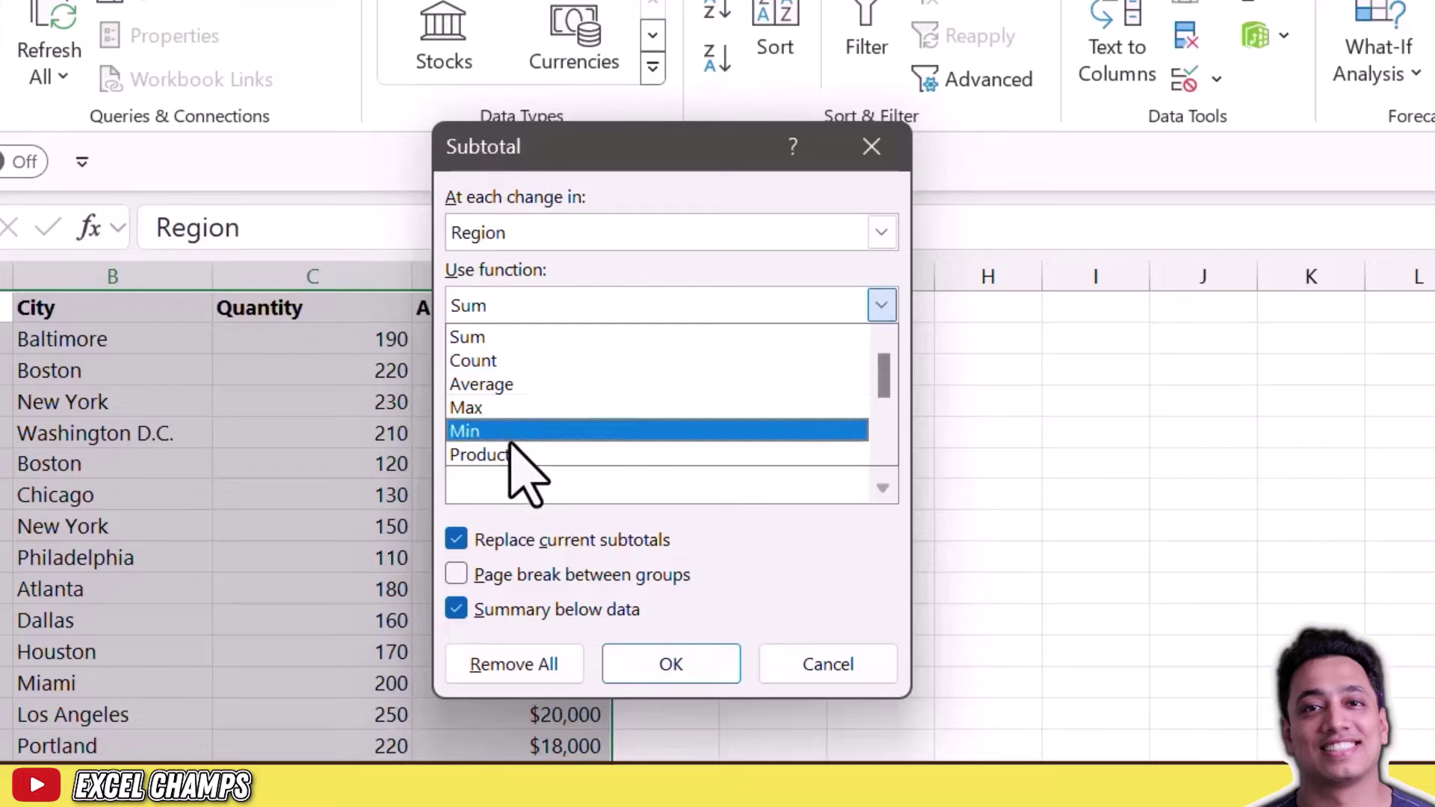
left_click(464, 337)
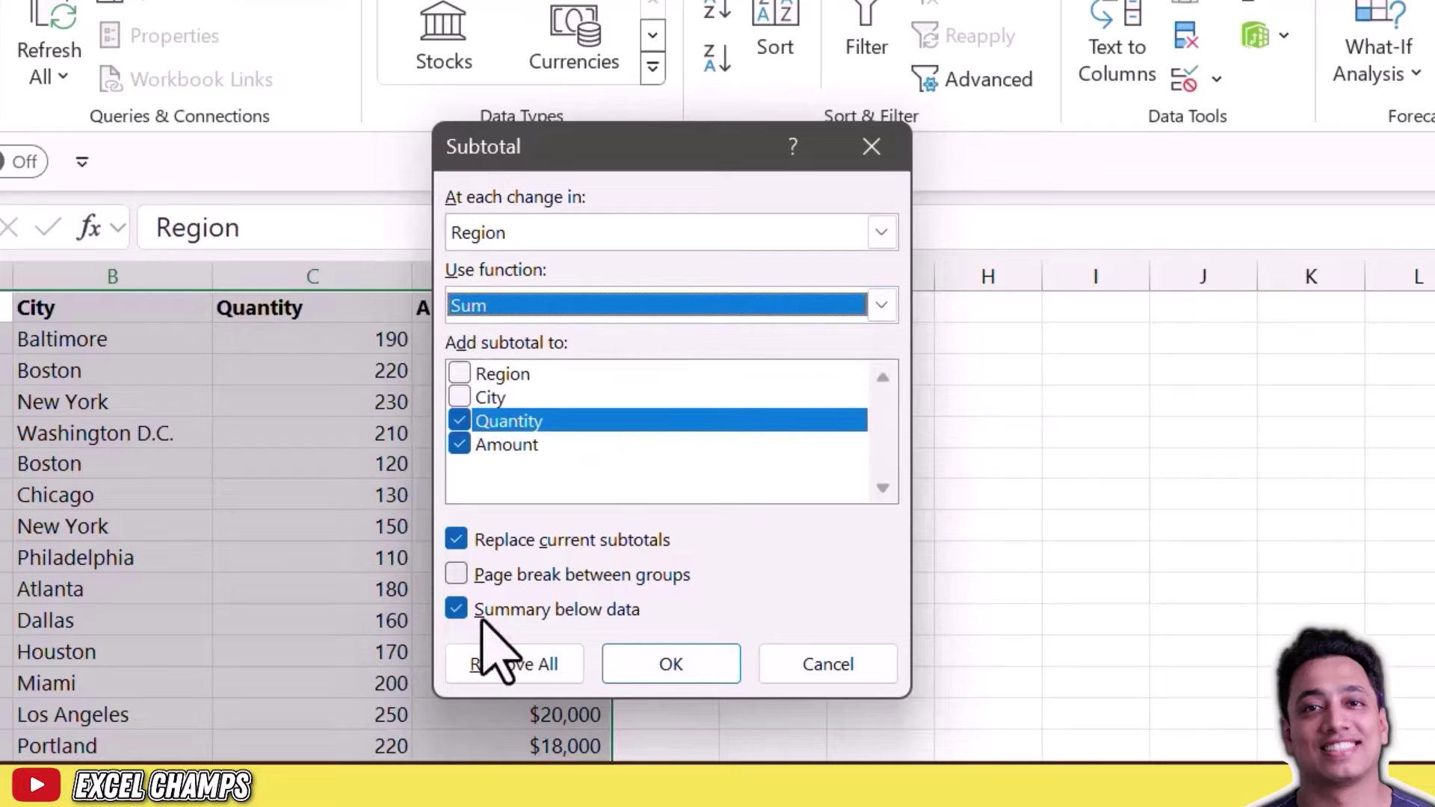
Step: Insert the regional Total rows and a Grand Total of 2980 units and $237,800
left_click(673, 664)
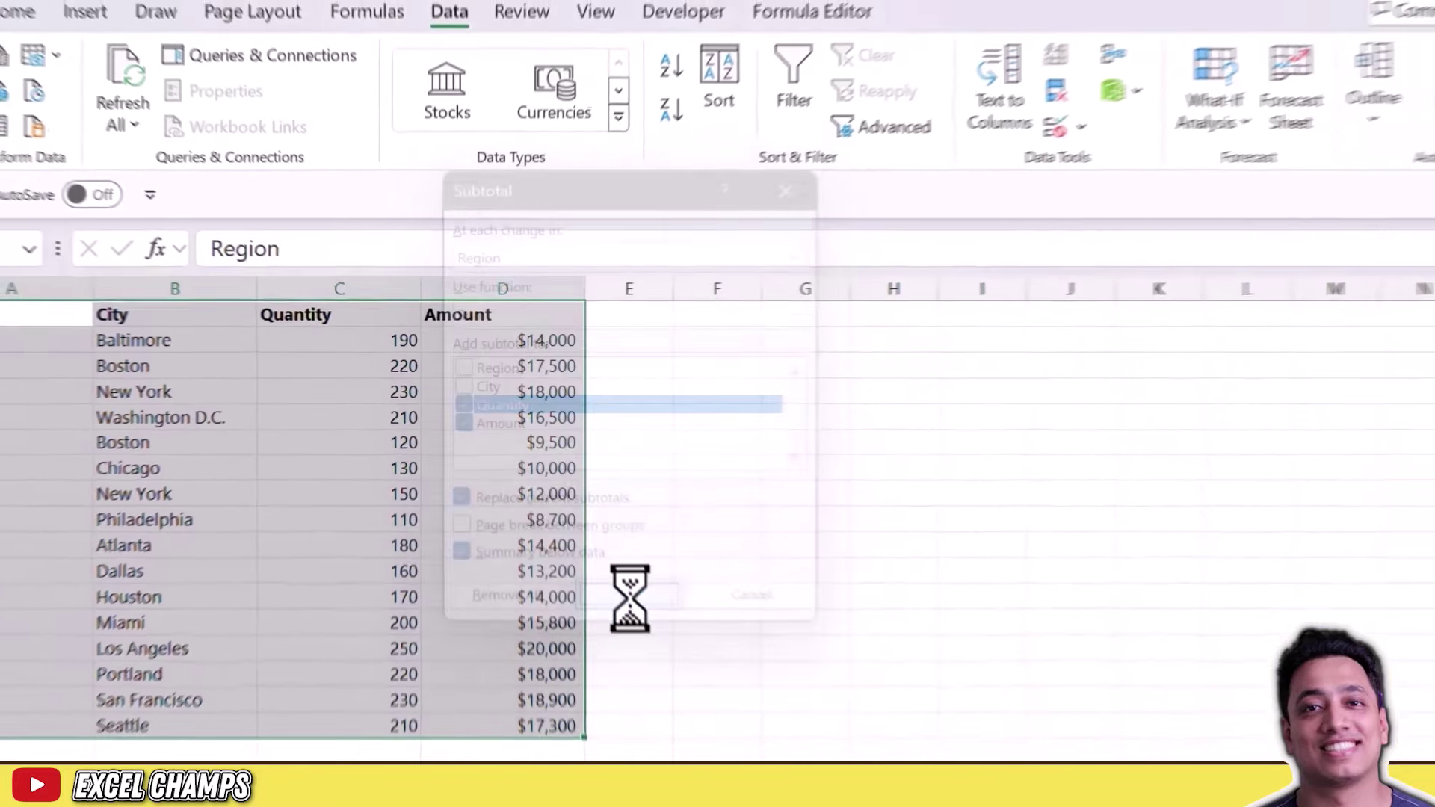
scroll(354, 525, "down", 2)
scroll(366, 519, "up", 2)
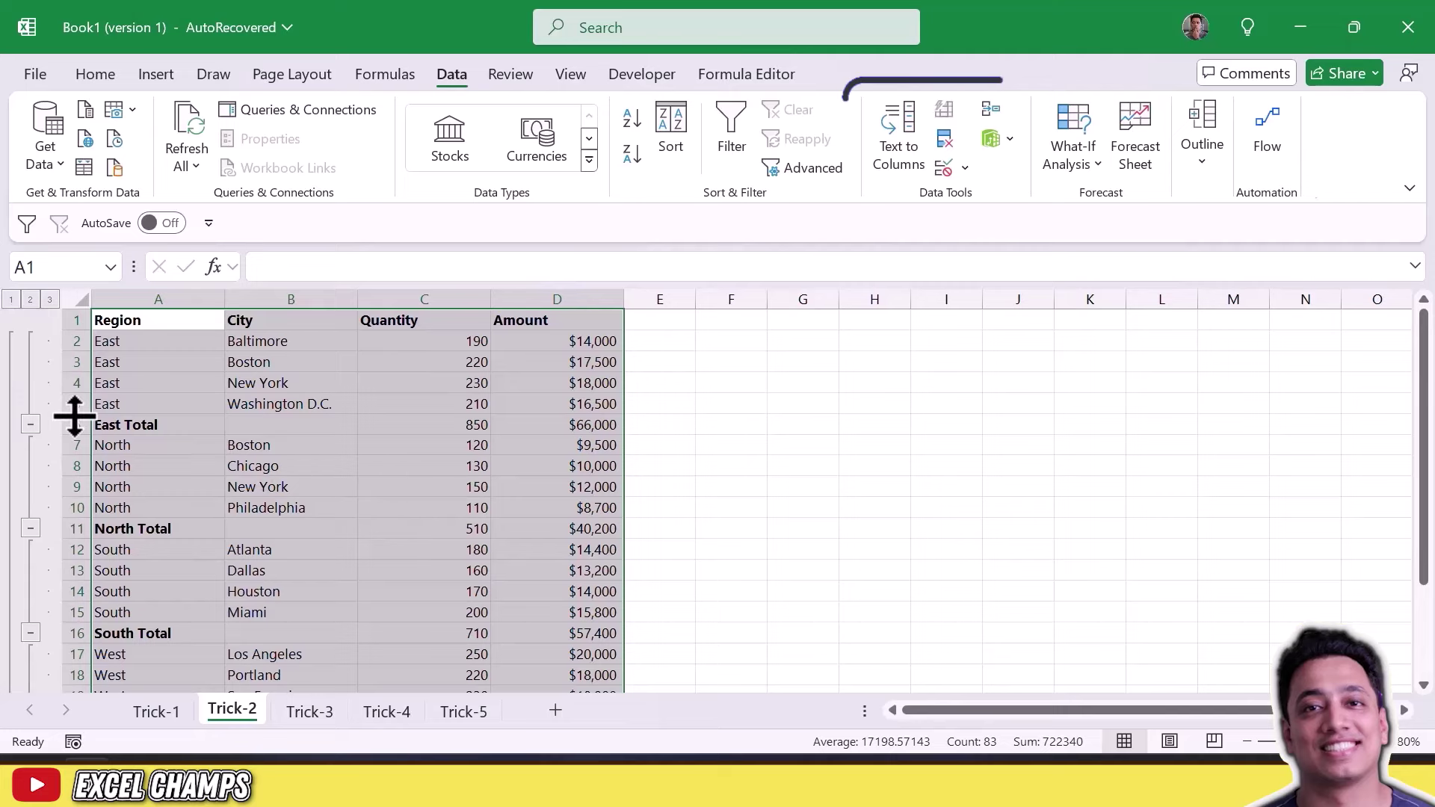
scroll(164, 486, "down", 3)
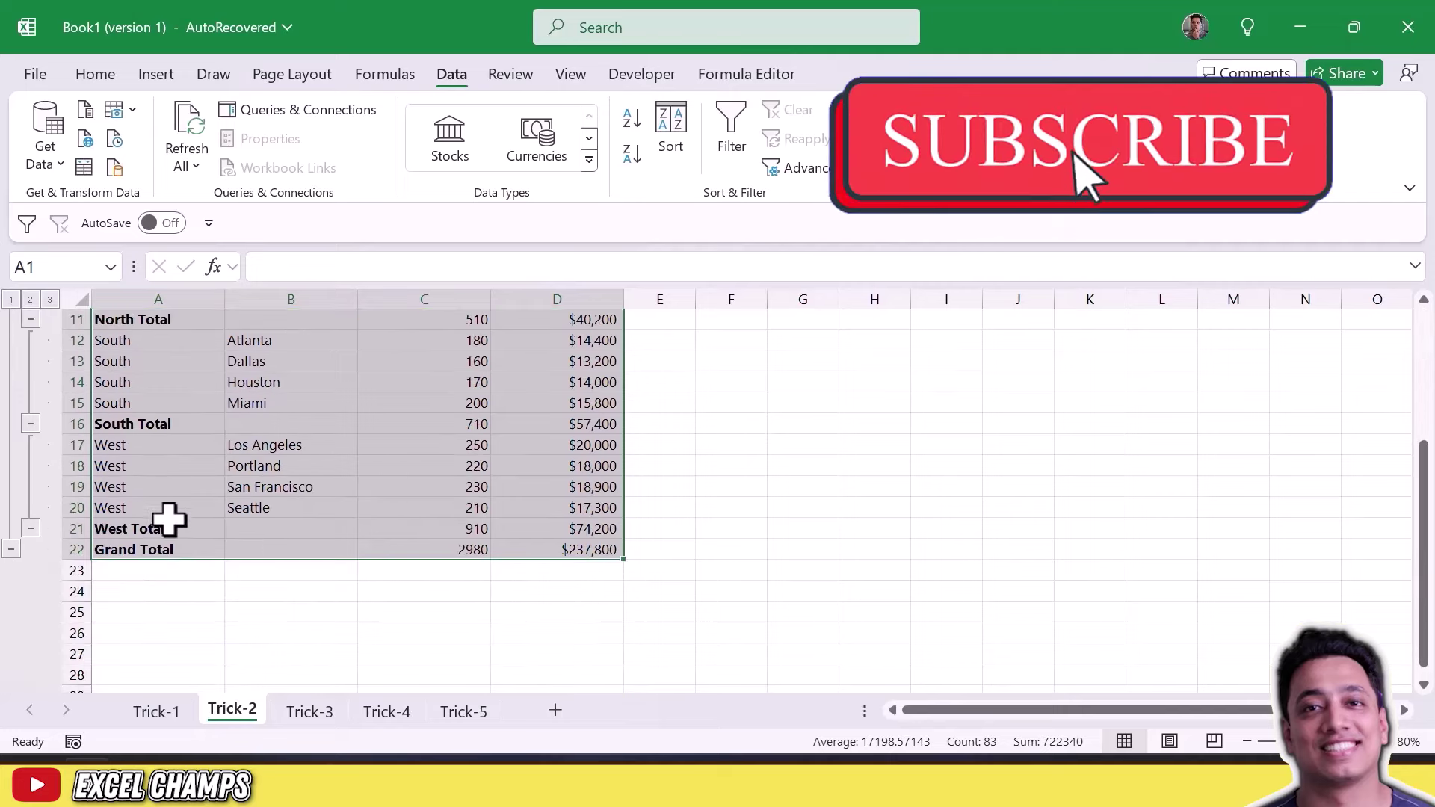
left_click_drag(147, 551, 608, 544)
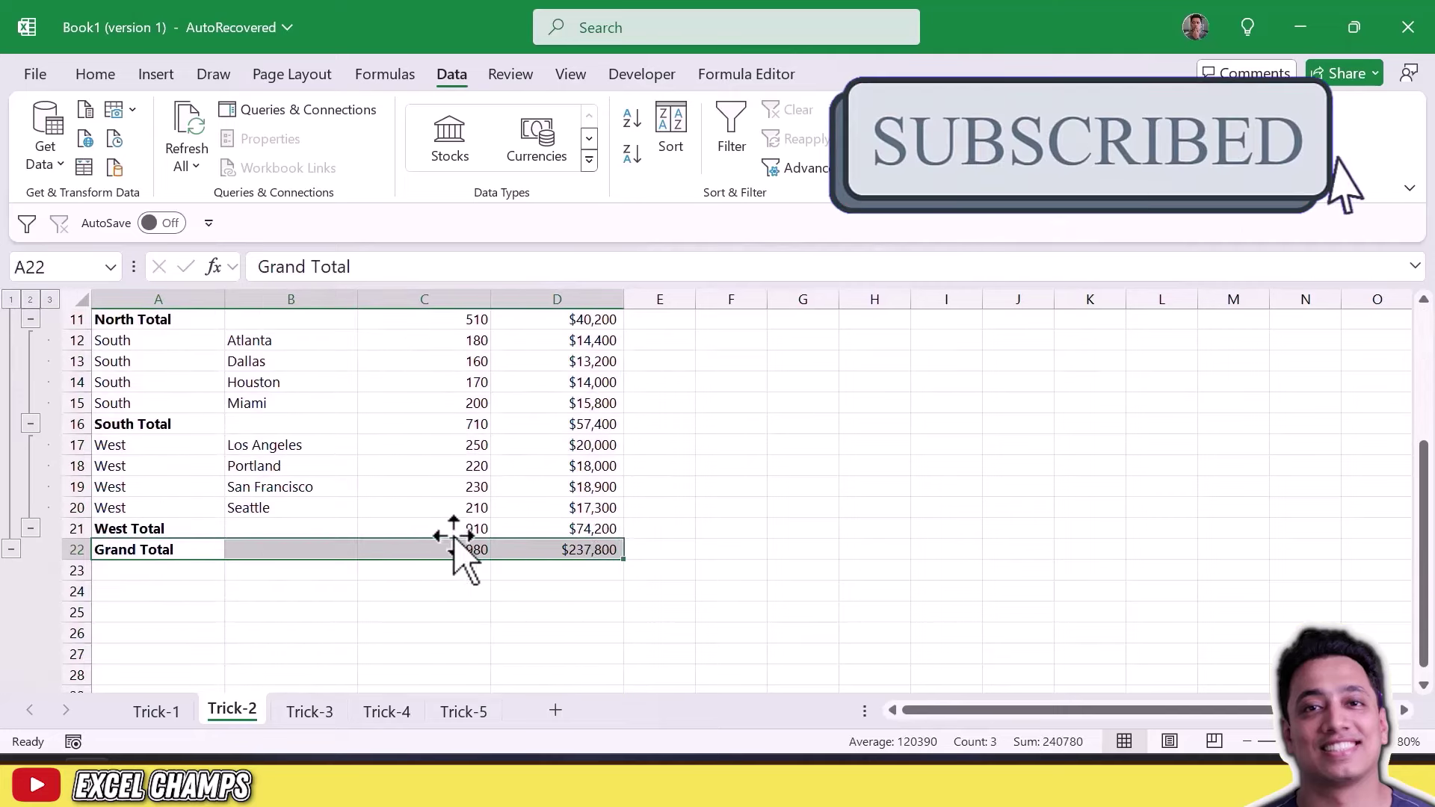
scroll(458, 549, "up", 3)
left_click_drag(134, 320, 422, 591)
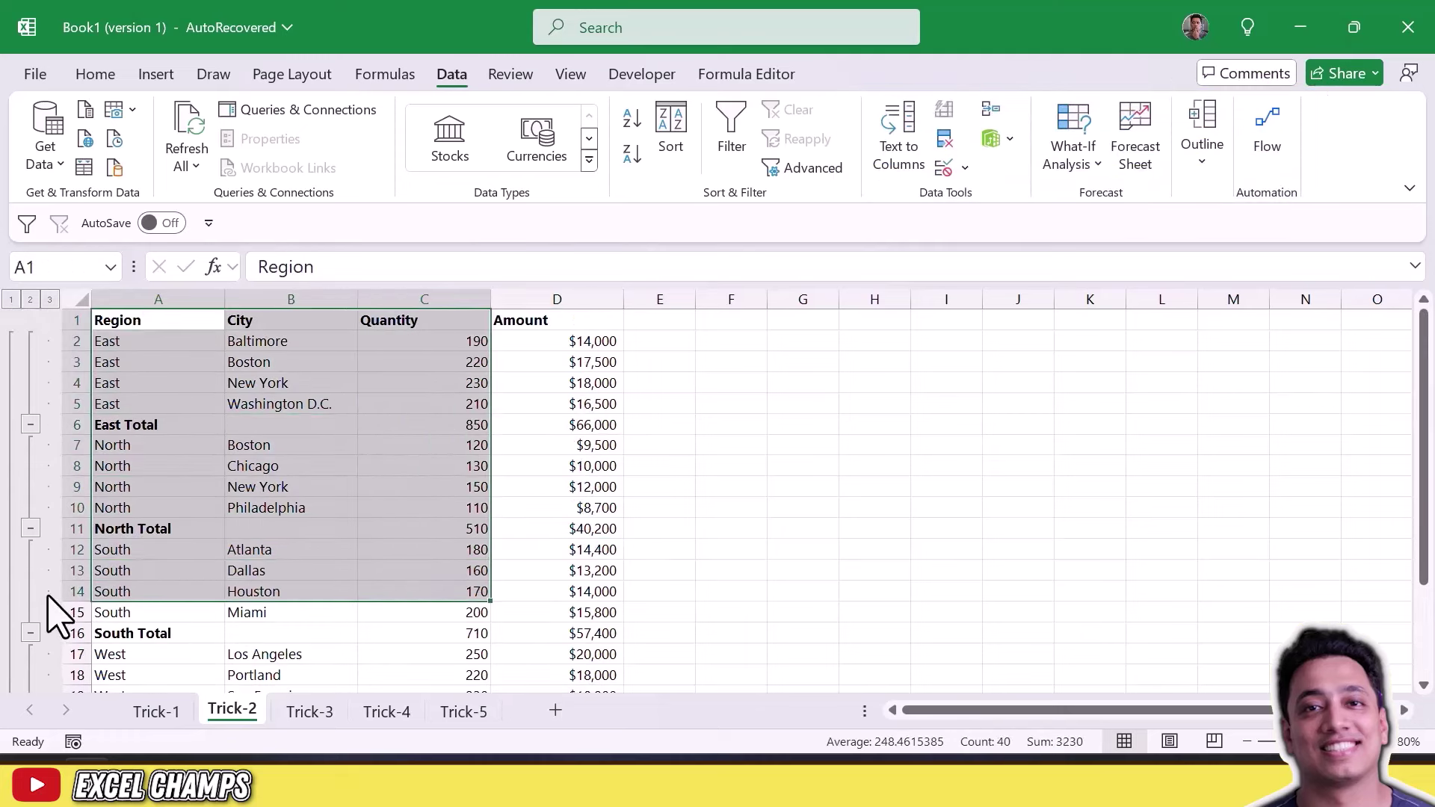
scroll(58, 513, "down", 2)
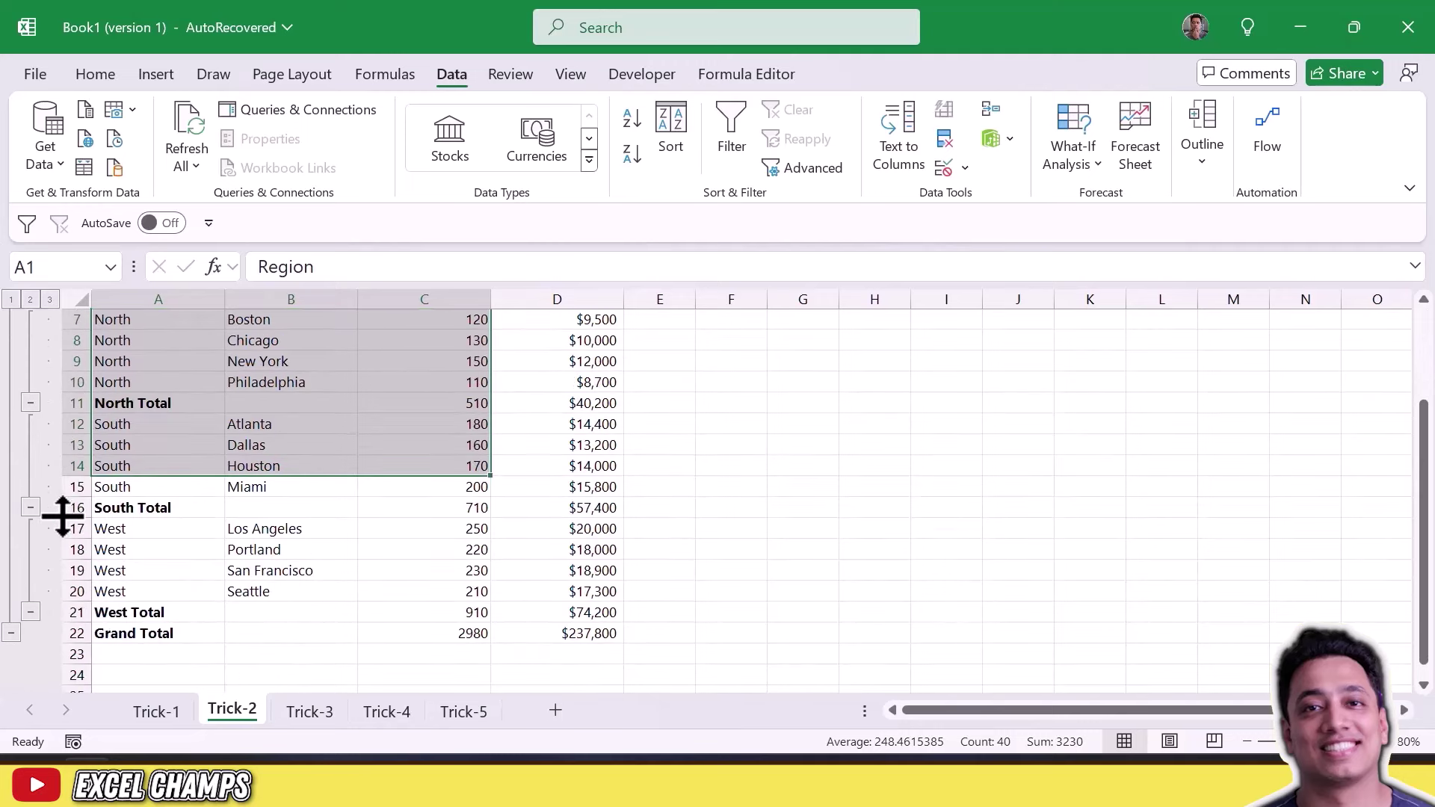
scroll(58, 493, "up", 2)
Step: Collapse and re-expand the East group, then select the table with its total rows
left_click(79, 404)
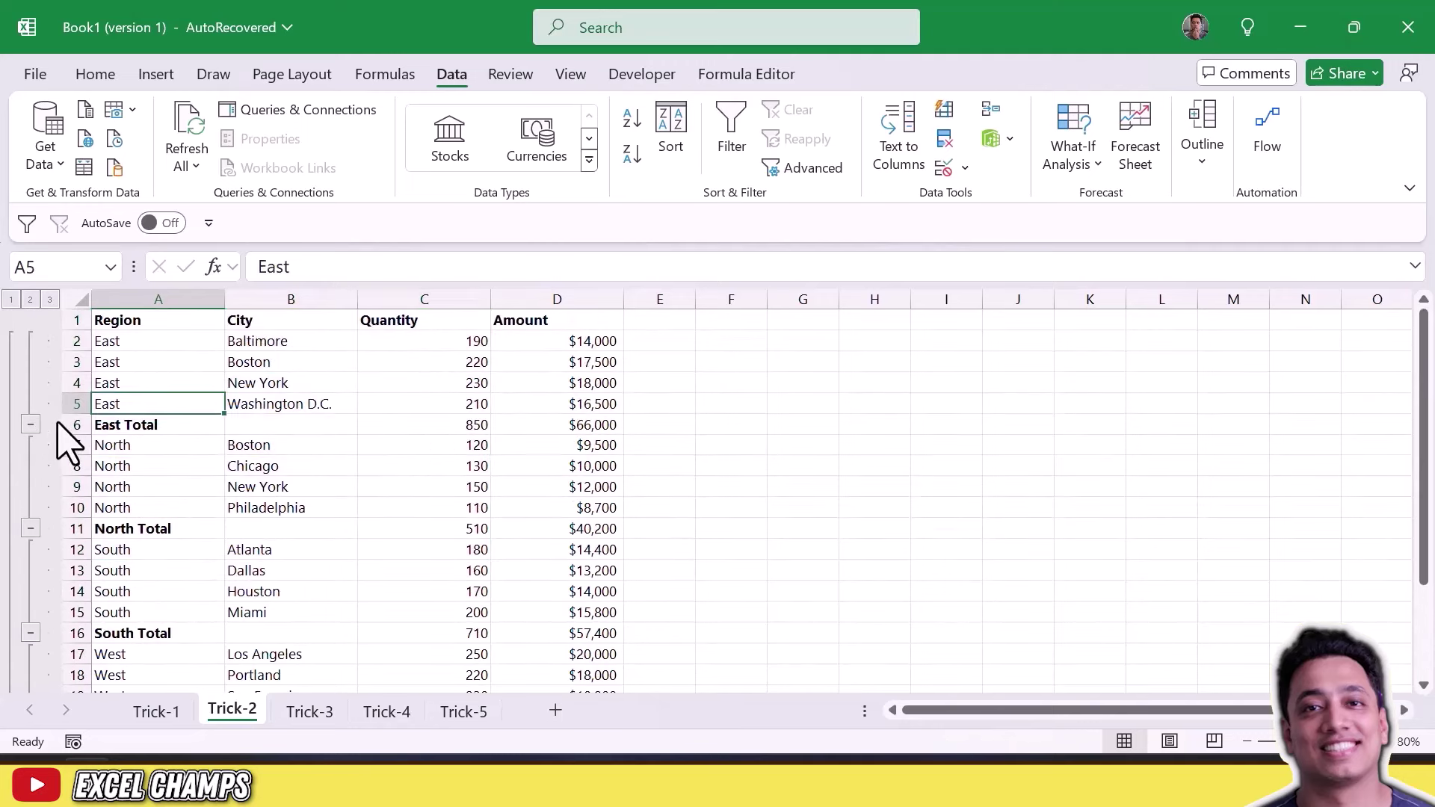
left_click(30, 424)
left_click(30, 340)
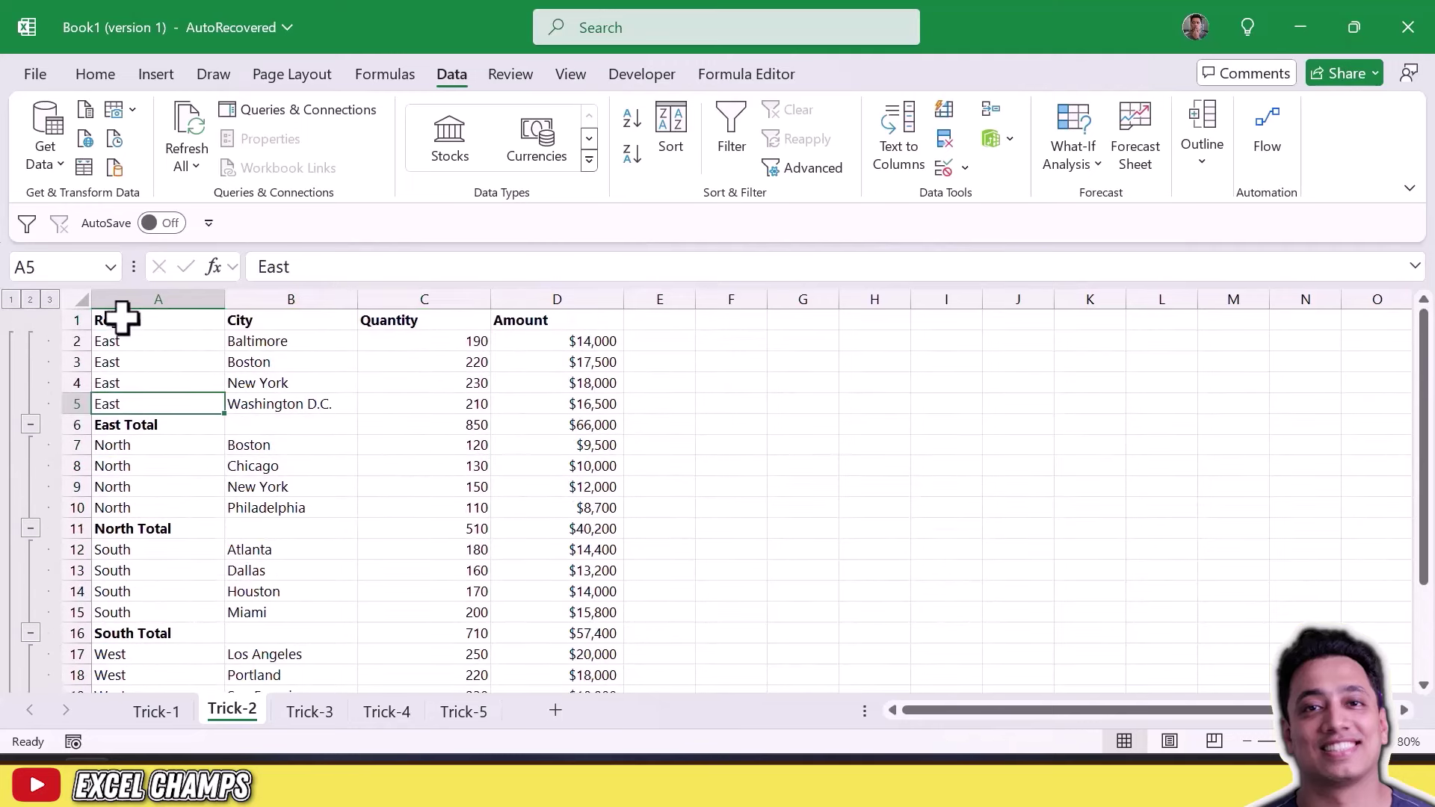
left_click_drag(122, 319, 219, 446)
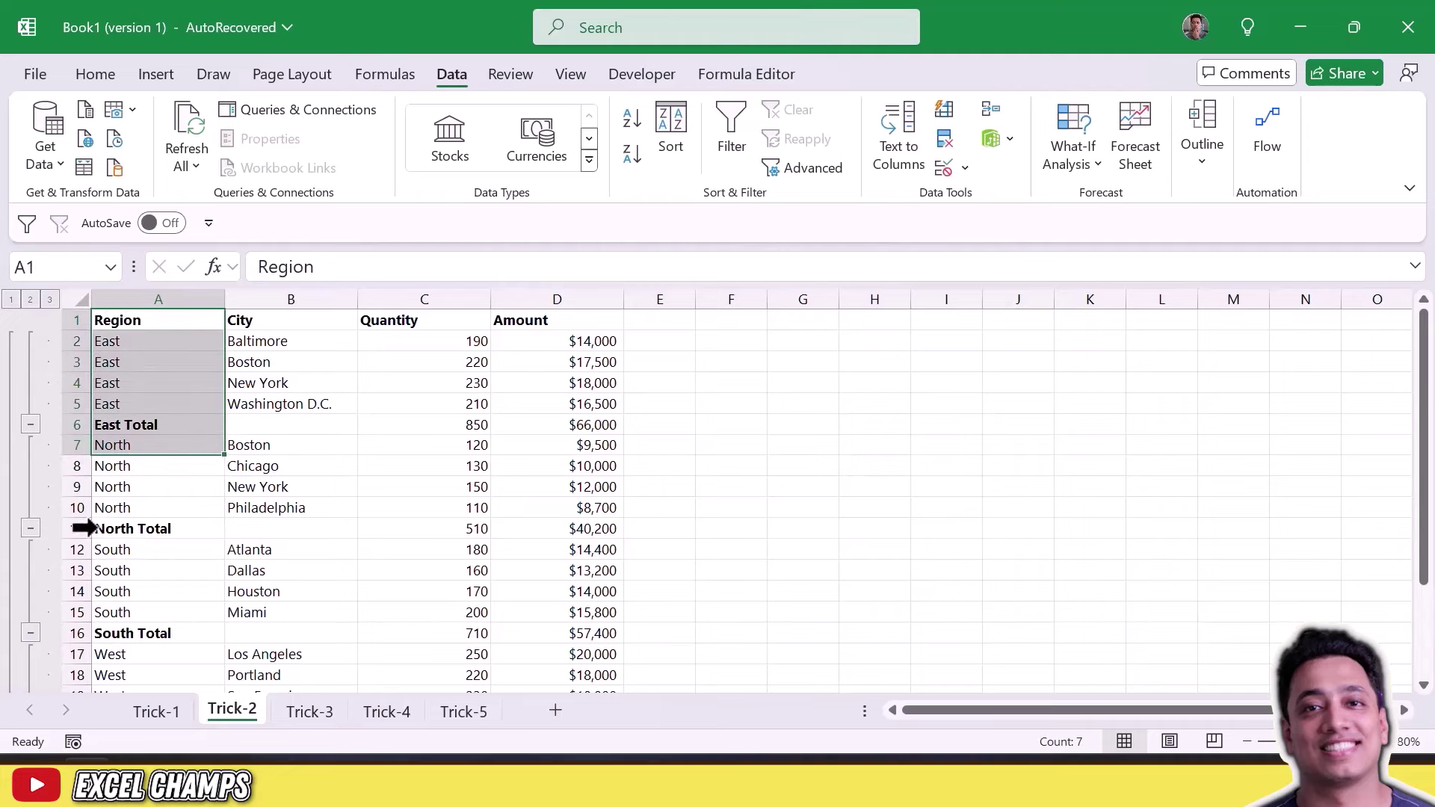
left_click(150, 363)
left_click_drag(129, 318, 515, 662)
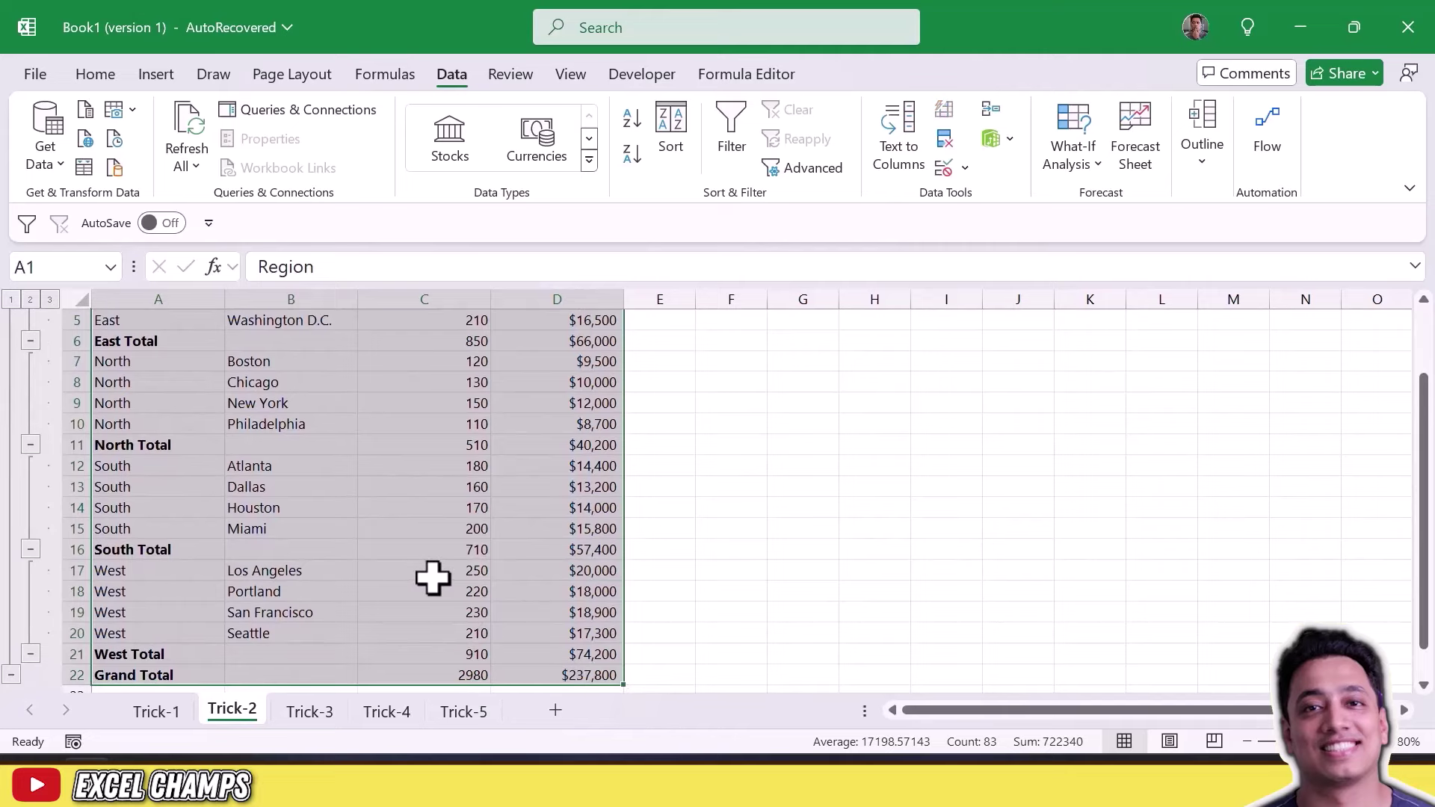
Step: Ungroup the table's rows via Data > Outline > Ungroup
scroll(430, 578, "up", 2)
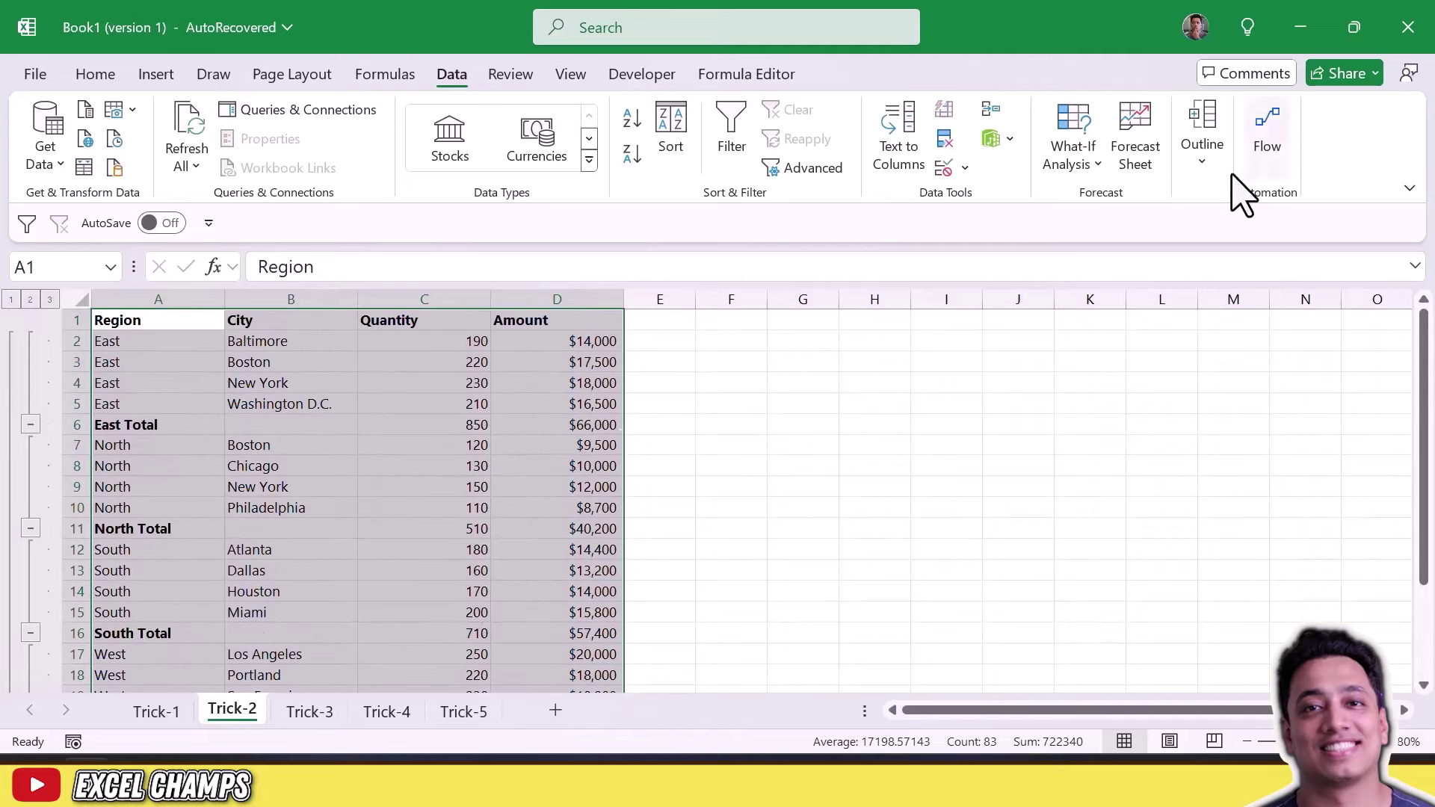
left_click(1205, 172)
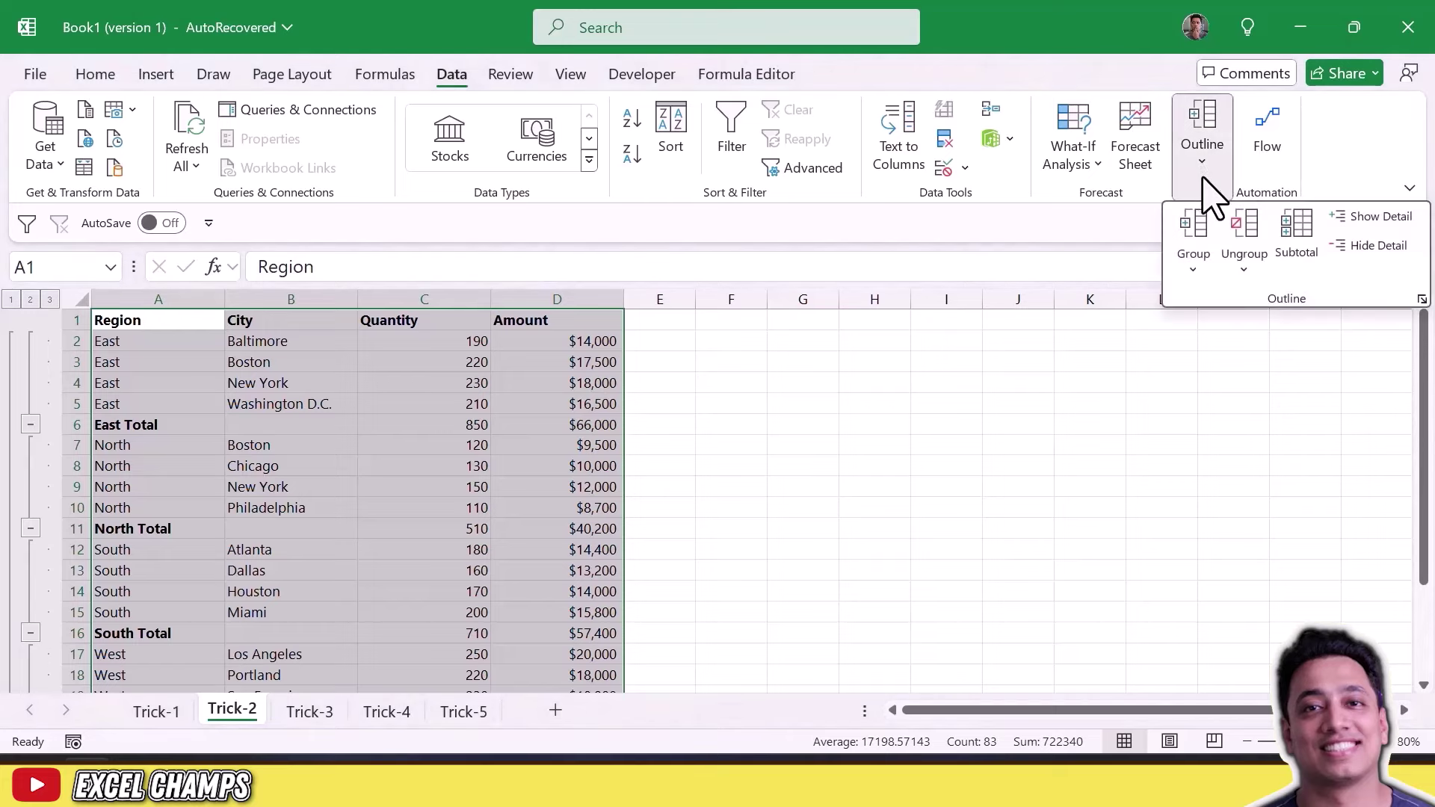
left_click(1244, 265)
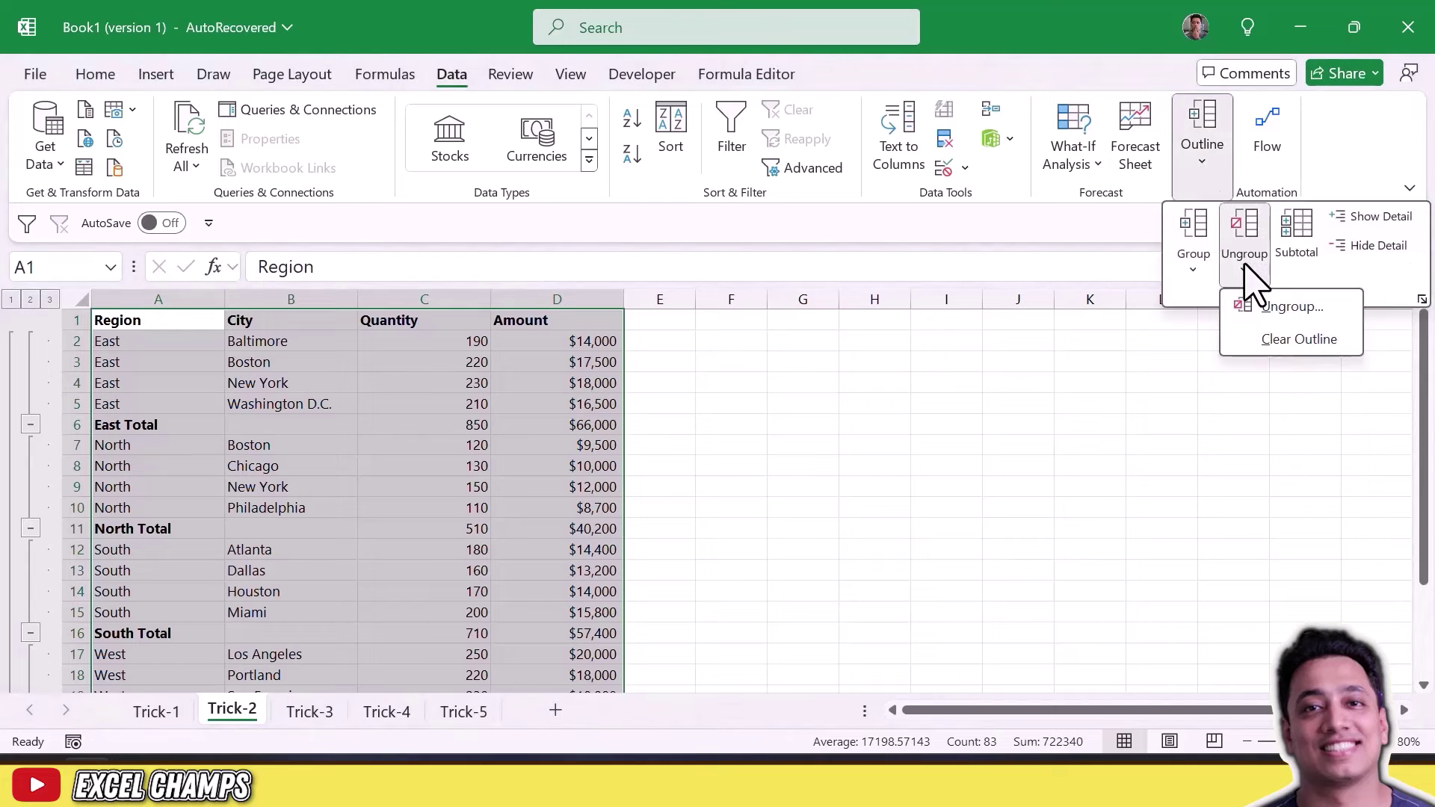
left_click(1274, 308)
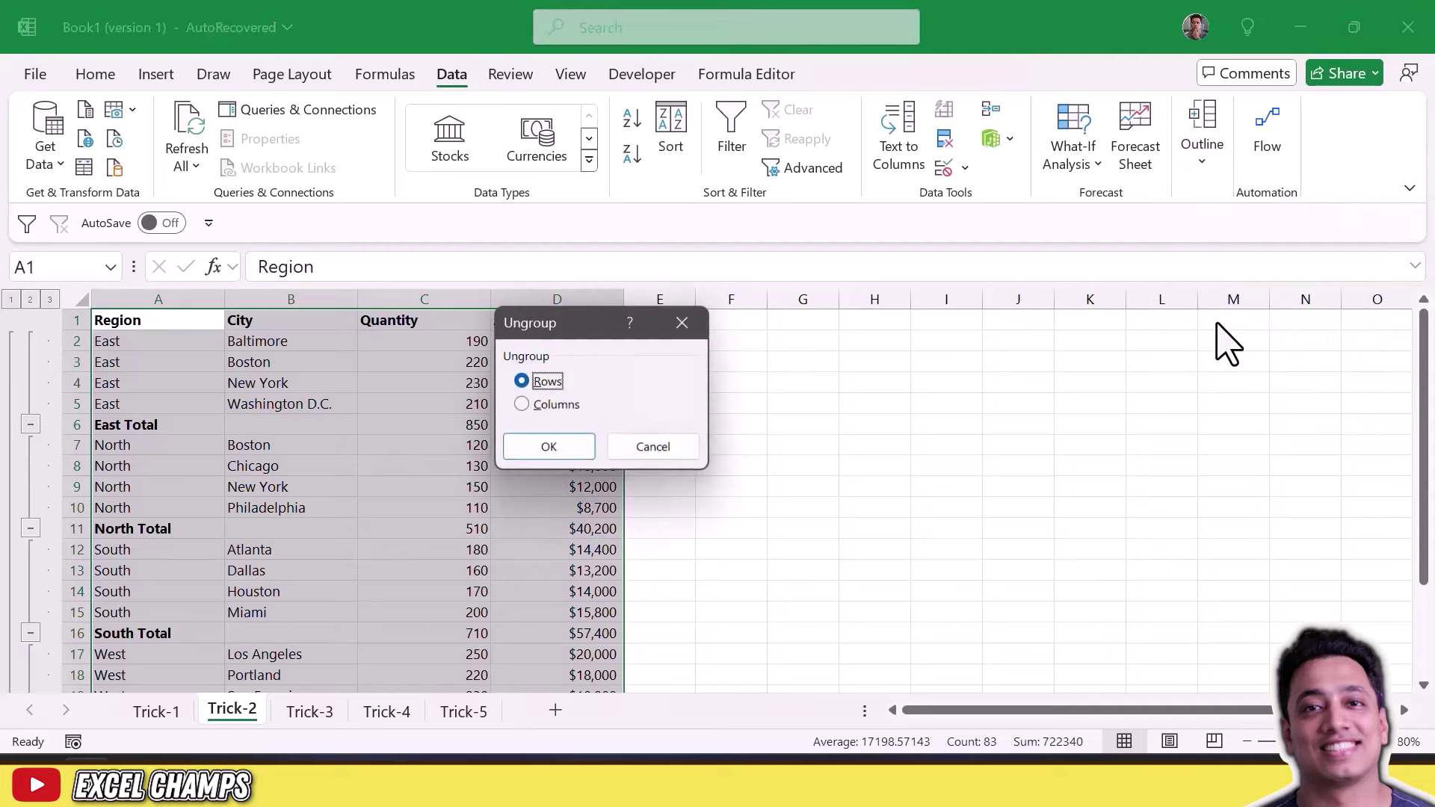
left_click(554, 445)
scroll(208, 468, "down", 3)
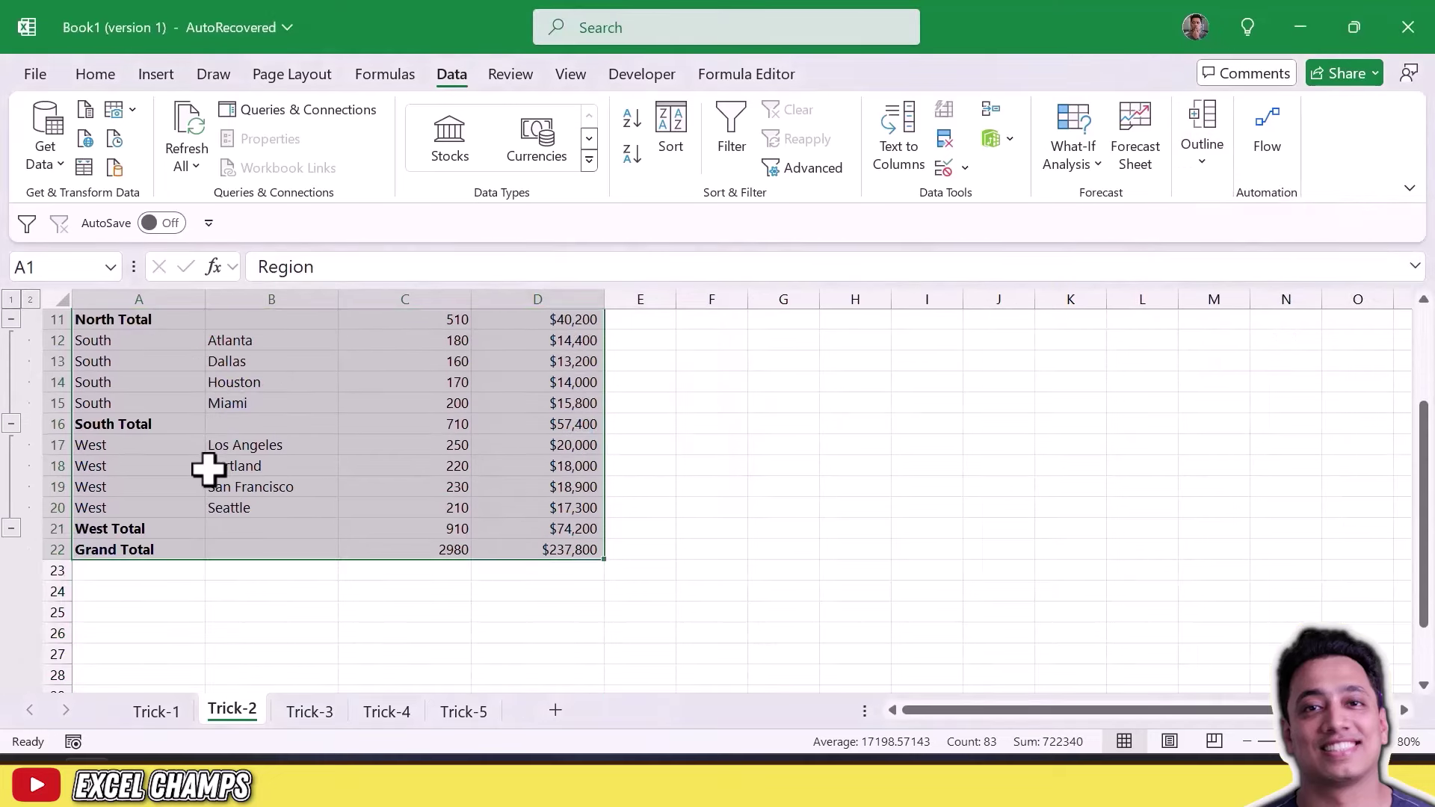
scroll(208, 468, "up", 4)
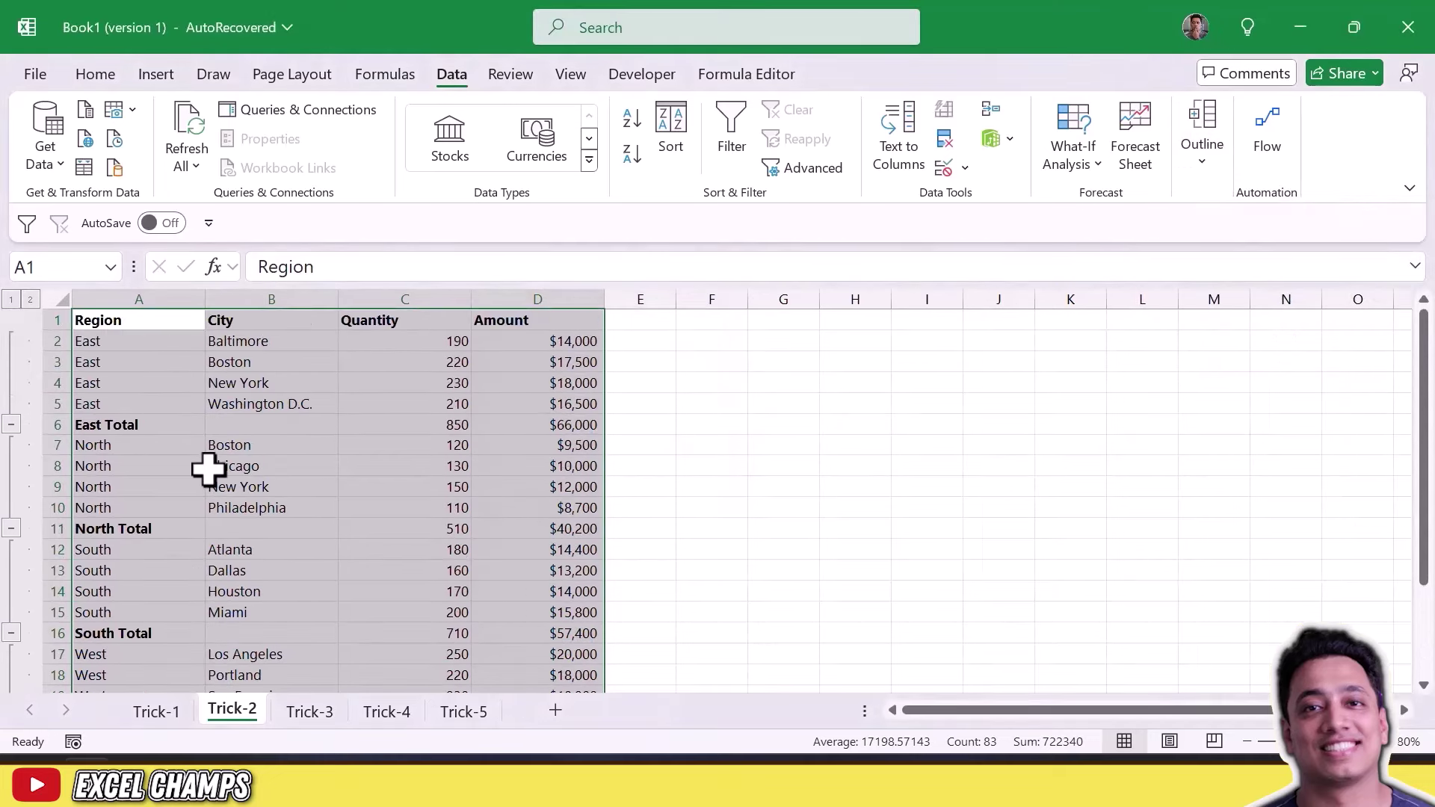
Step: Ungroup the rows again to remove the remaining outline level, keeping the totals
left_click(1214, 160)
left_click(1250, 267)
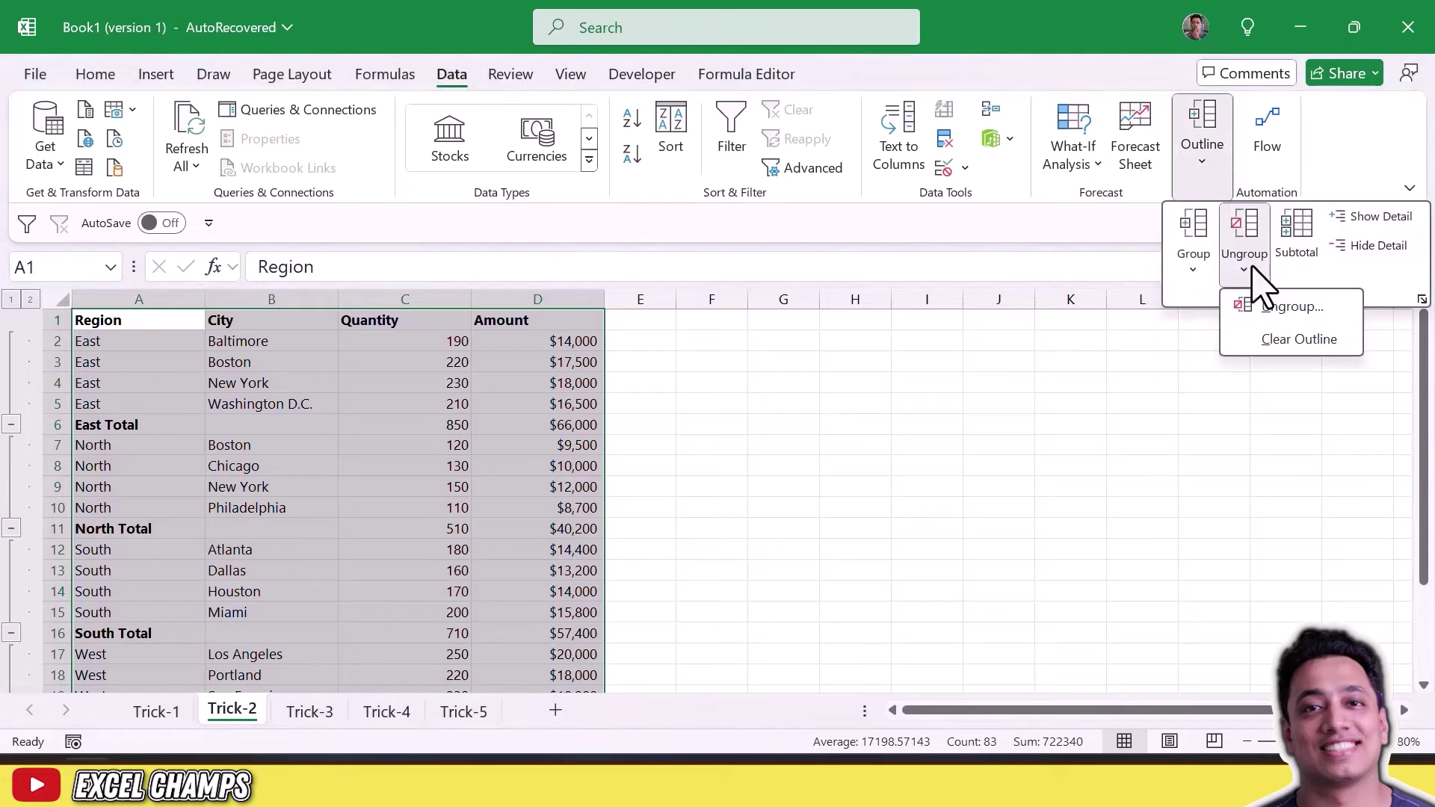
left_click(1273, 309)
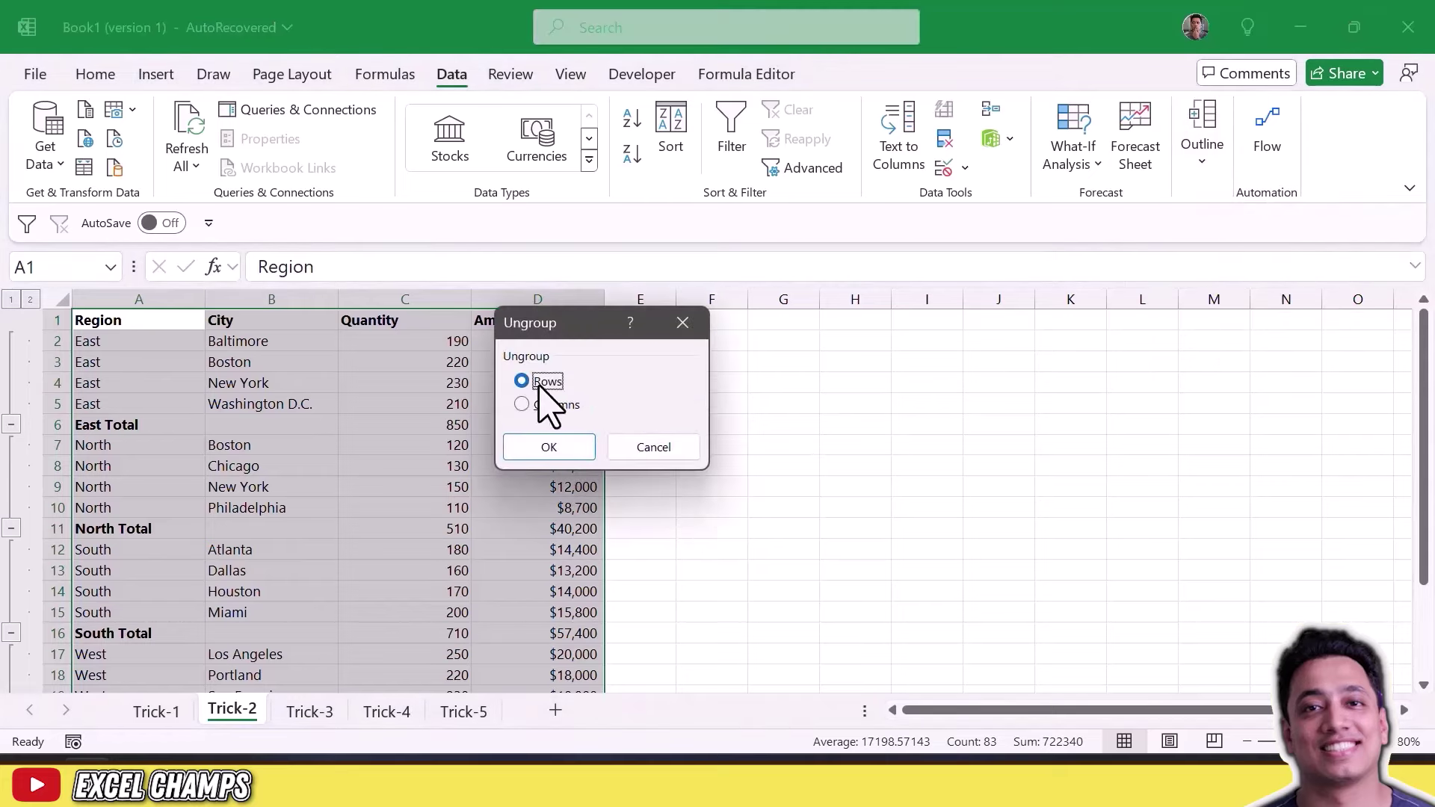
left_click(559, 447)
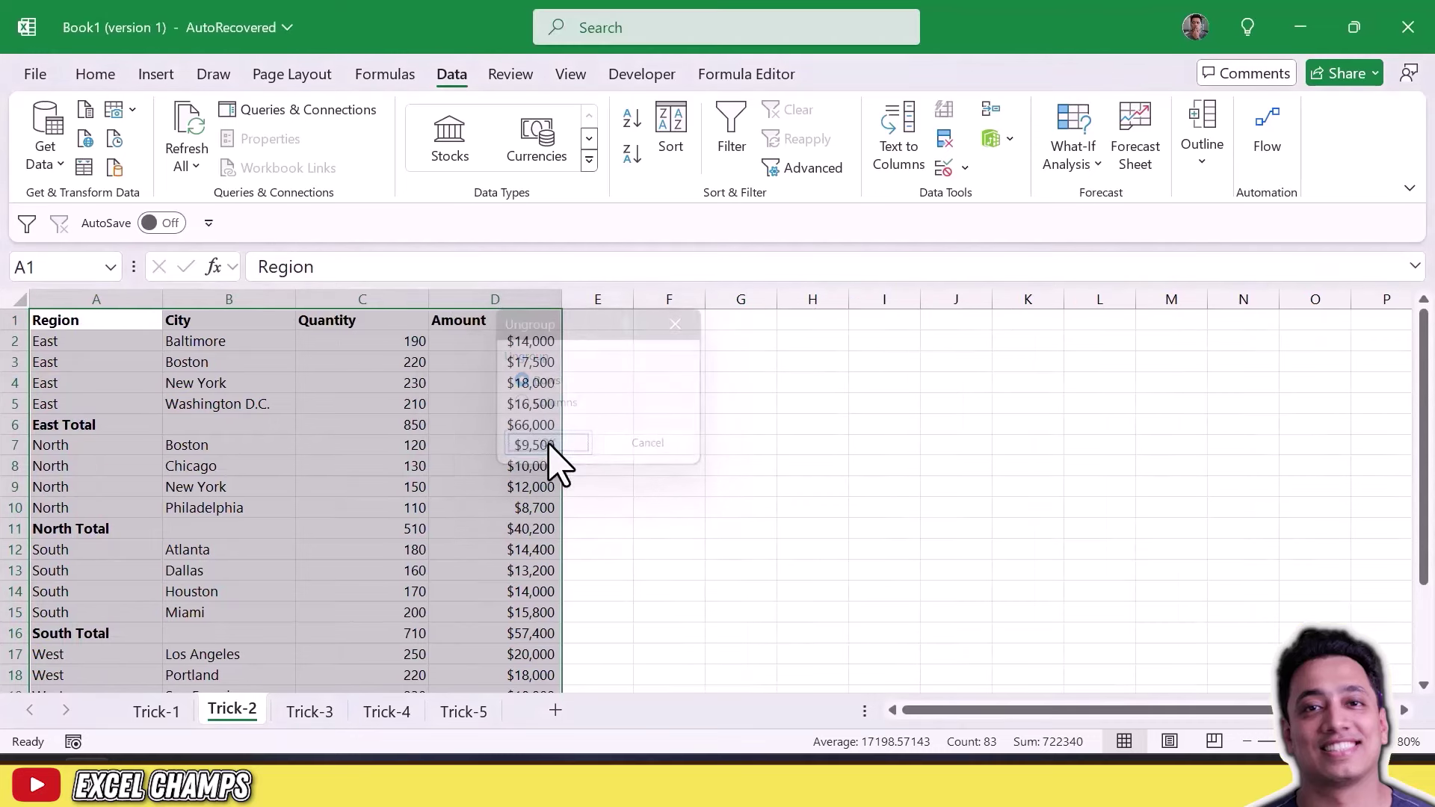
scroll(67, 447, "down", 4)
scroll(68, 446, "up", 4)
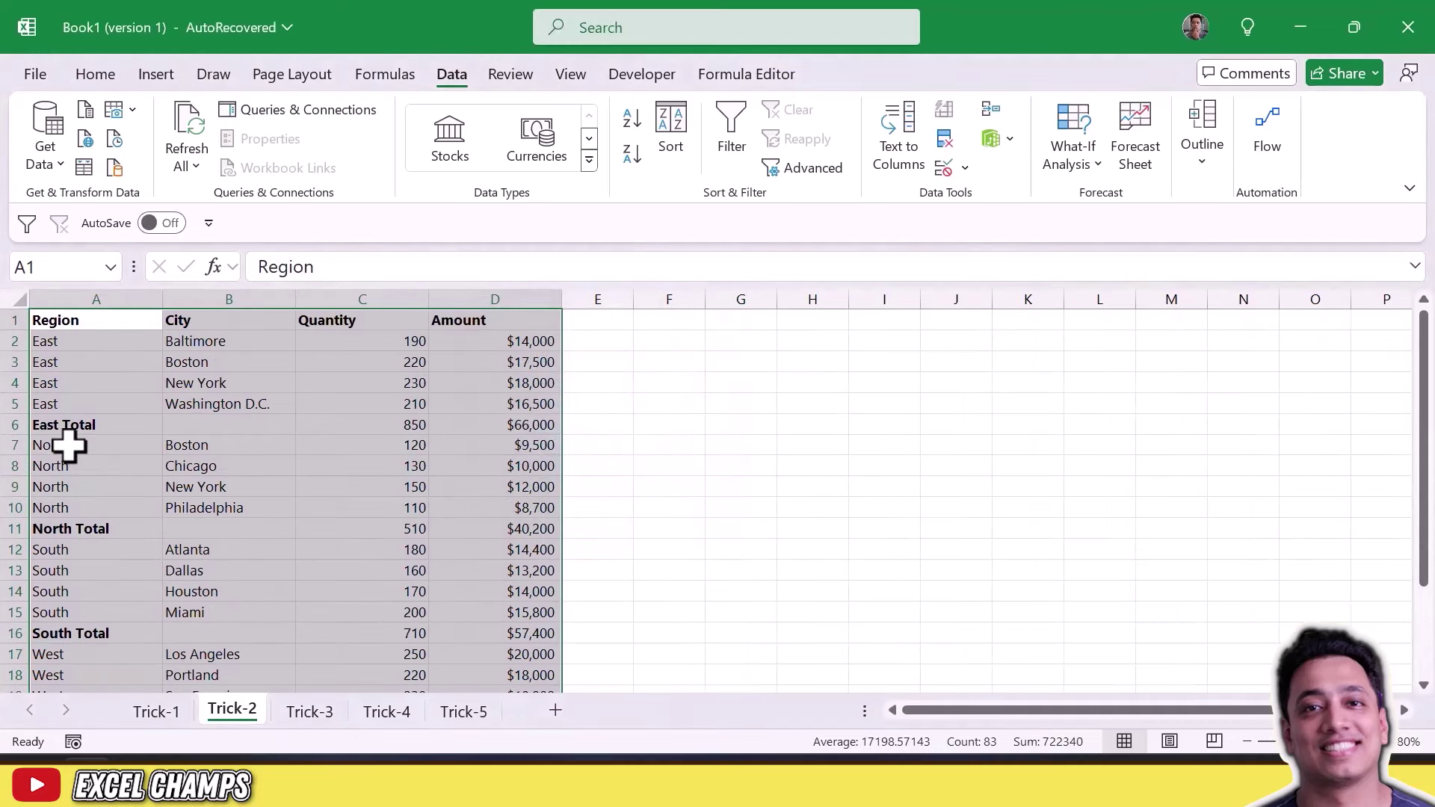
scroll(82, 447, "down", 3)
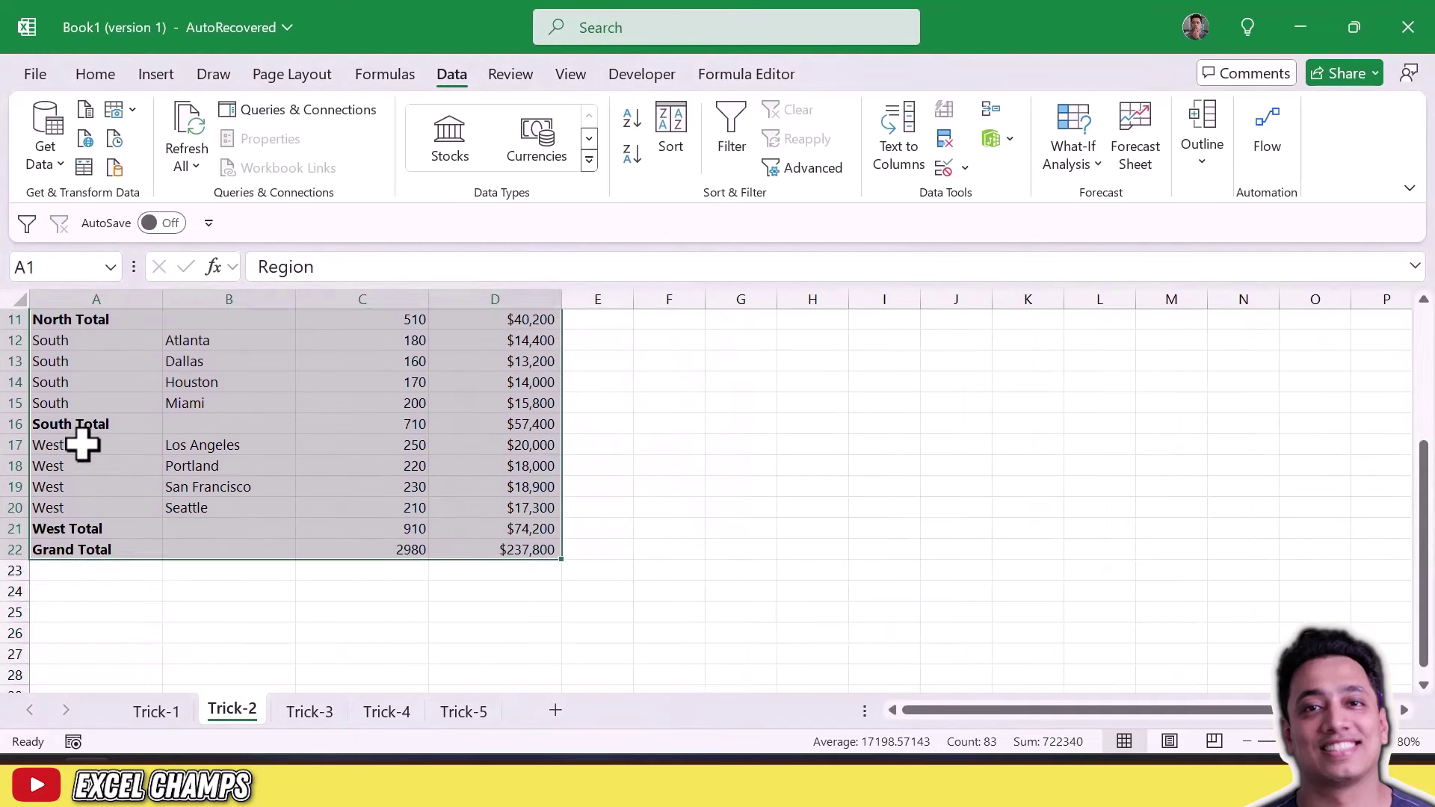
scroll(86, 447, "up", 3)
Step: Select the empty Total column F2:F11 and Total row B12:F12, then AutoSum them with Alt+=
left_click_drag(89, 423, 493, 425)
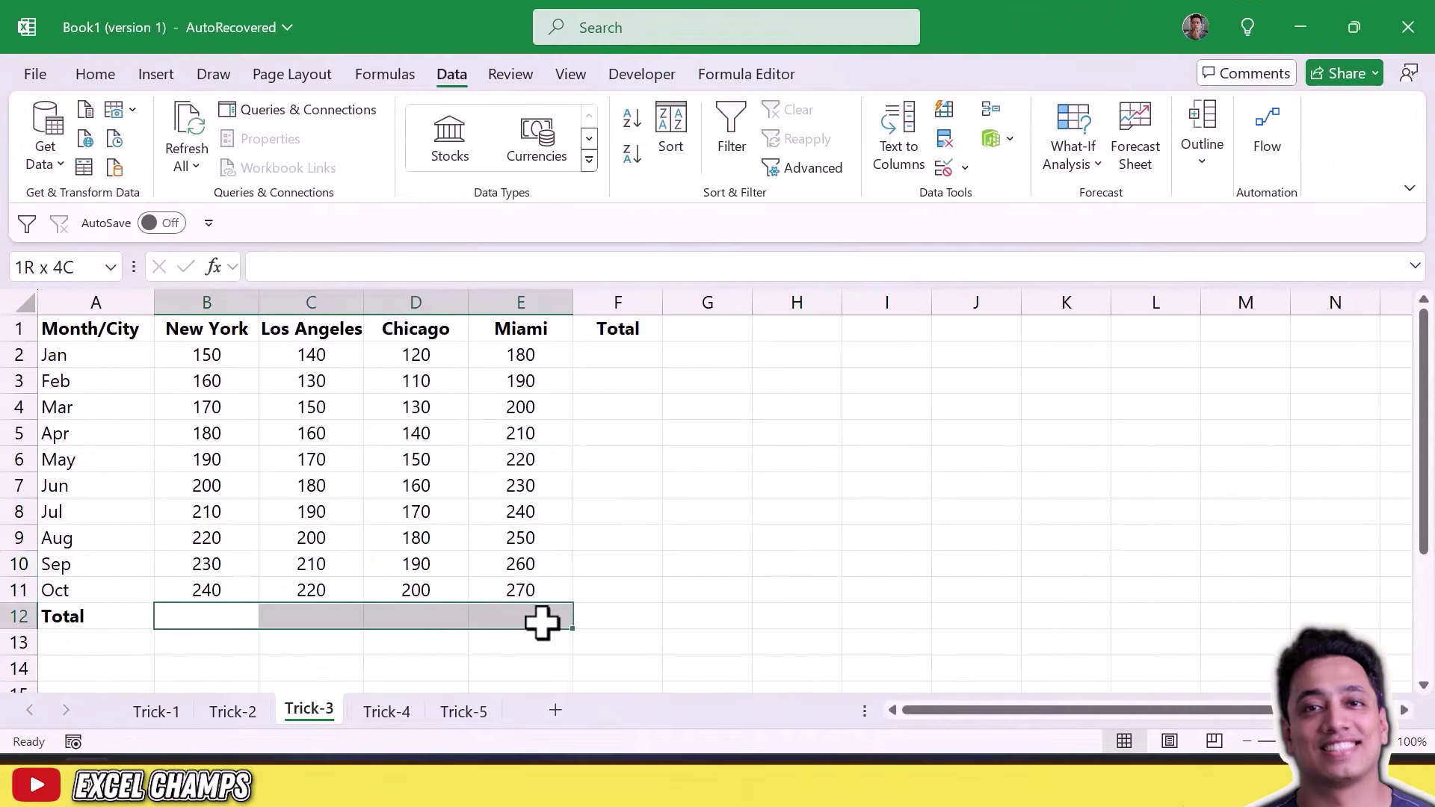
left_click_drag(618, 358, 618, 614)
left_click_drag(203, 616, 590, 617)
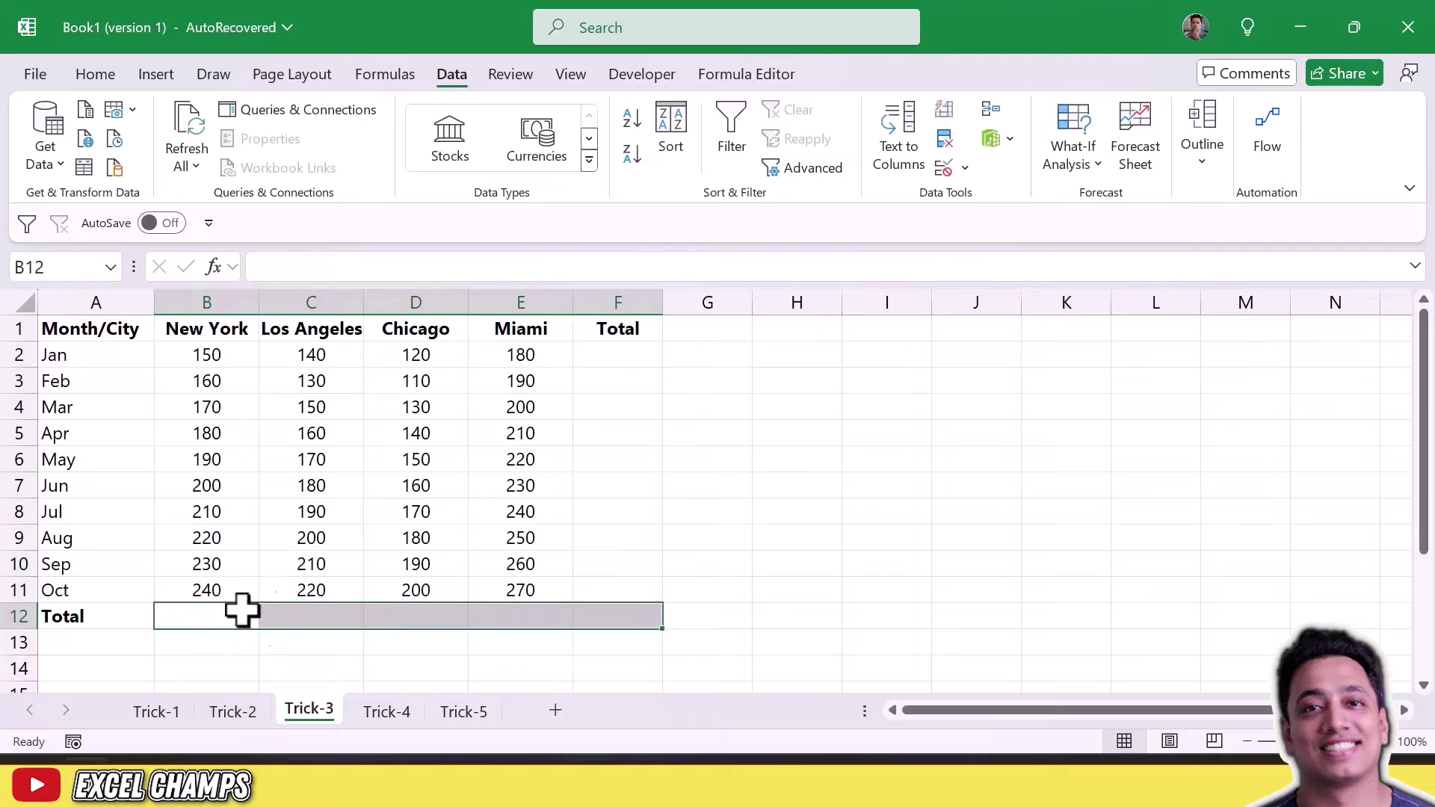
left_click_drag(618, 355, 624, 594)
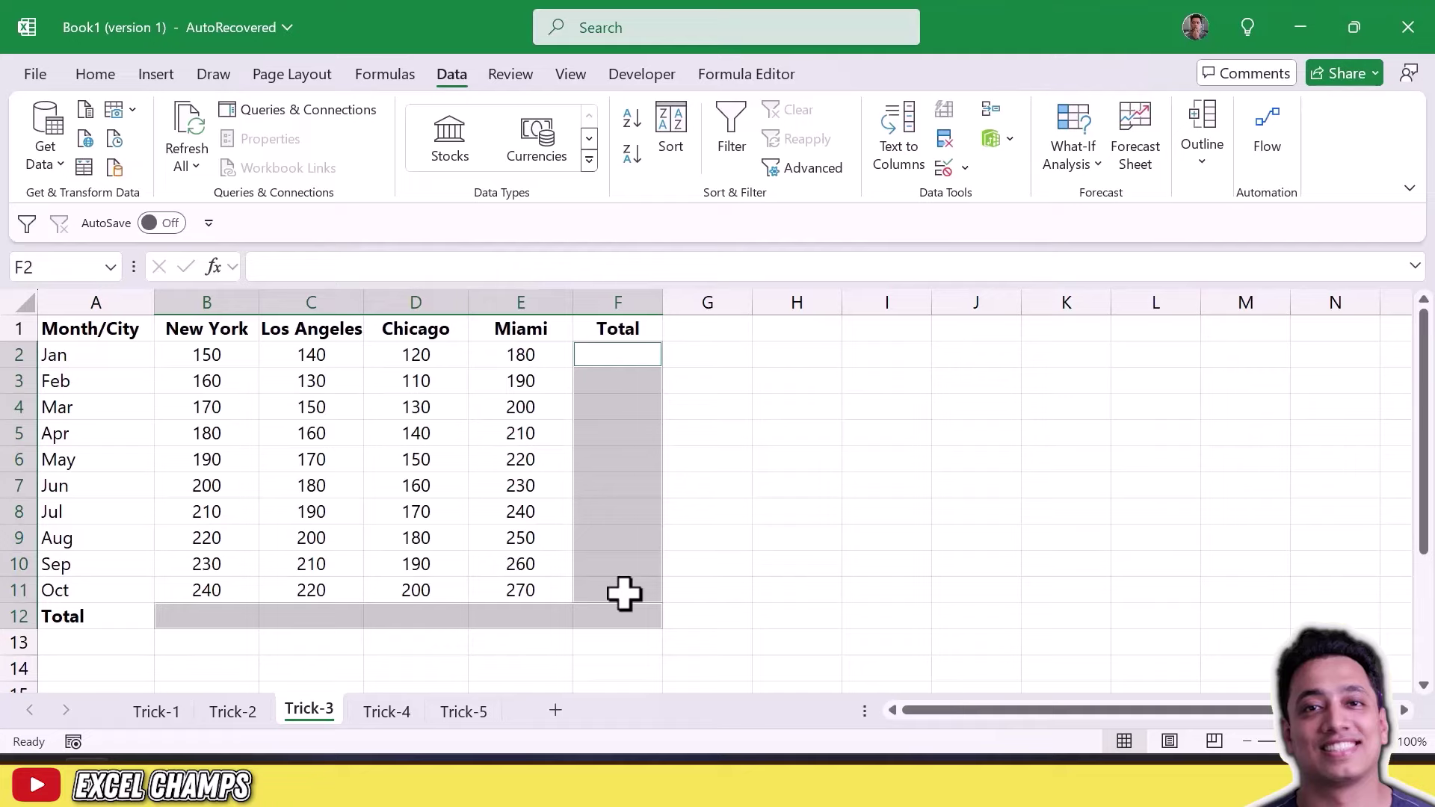
key("alt+equal")
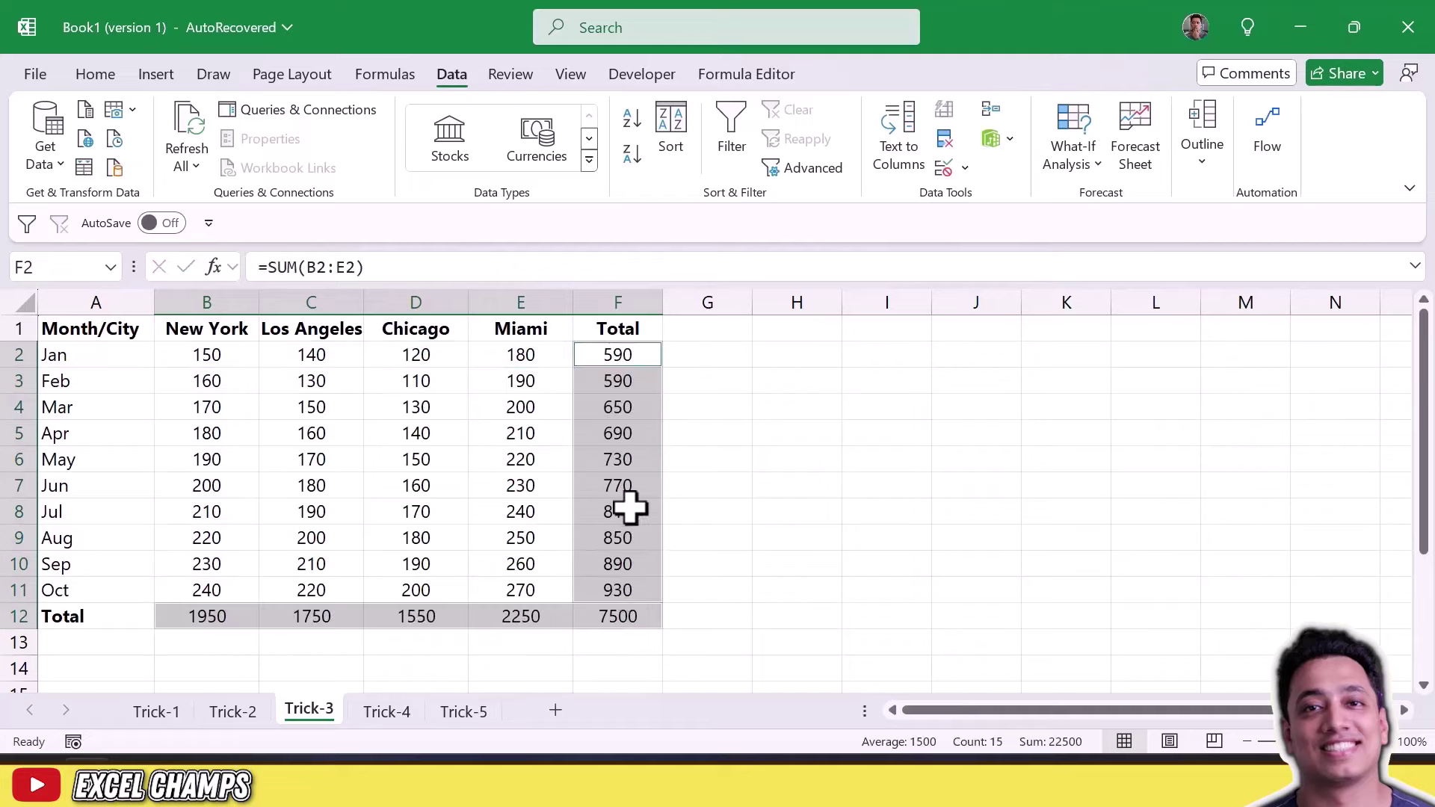
Step: Check the SUM formulas in the Jun and Mar row totals and the Total row
left_click(618, 486)
left_click(615, 413)
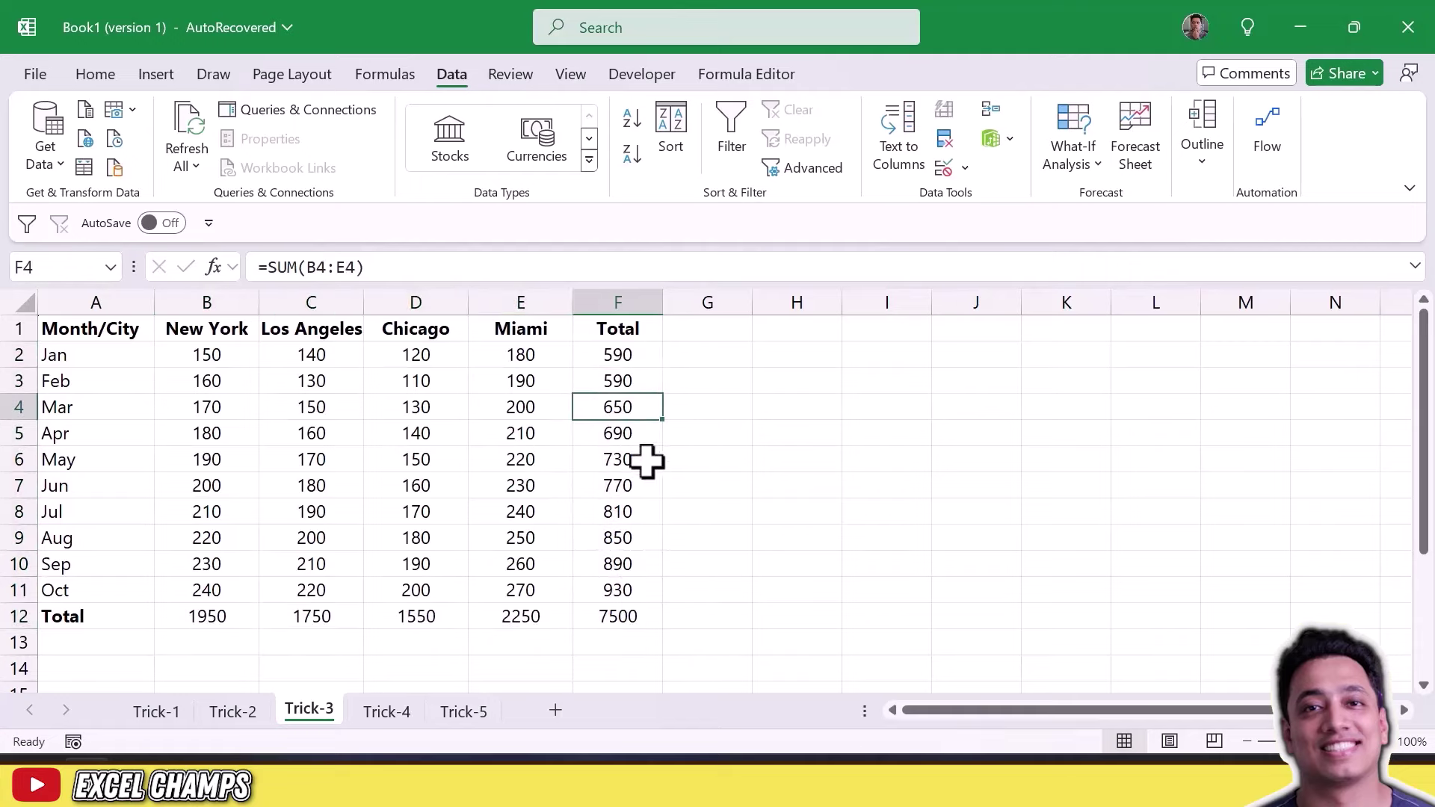
left_click_drag(626, 611, 173, 615)
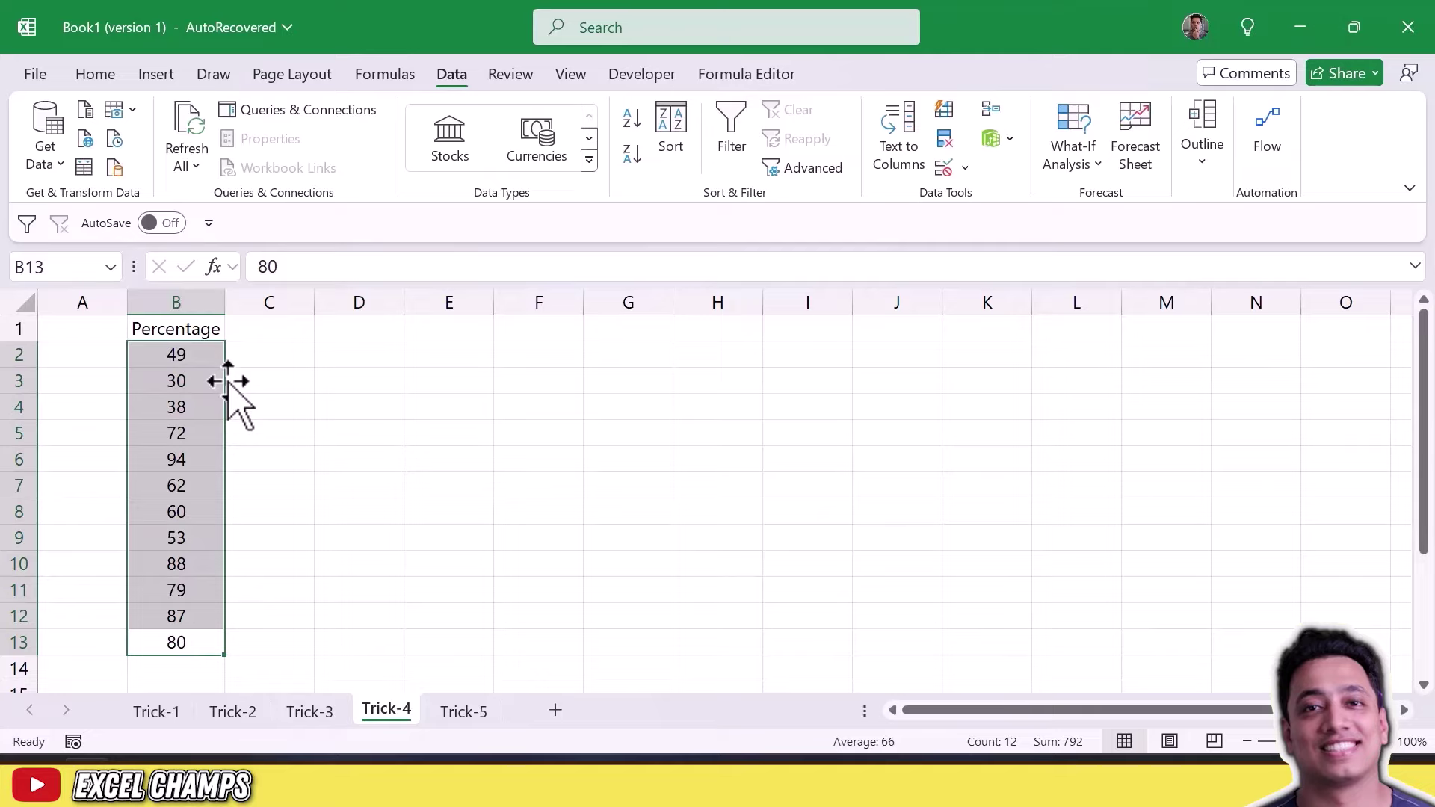
Step: Apply percent format to the Percentage values, then undo it
key("ctrl+shift+5")
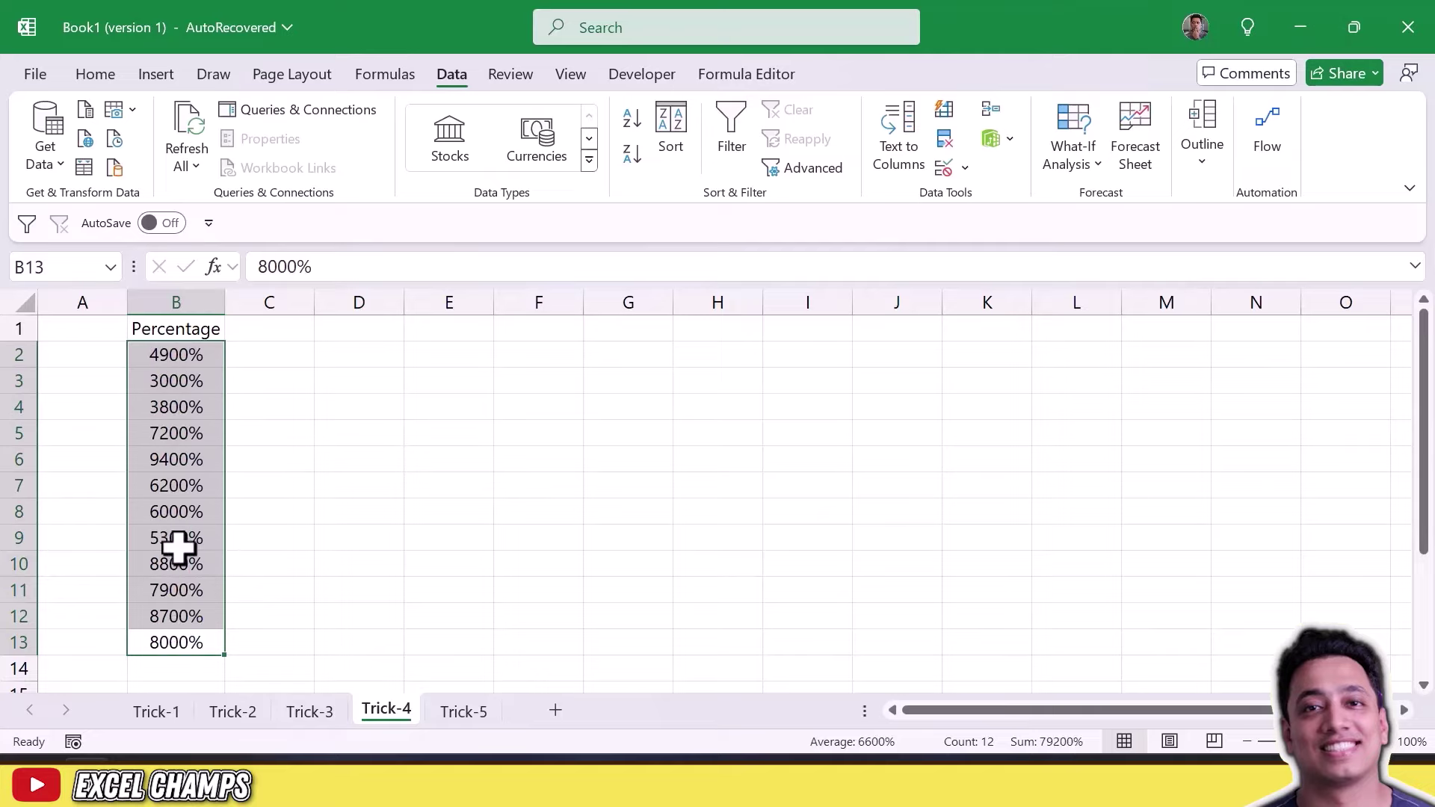
left_click(275, 397)
key("ctrl+z")
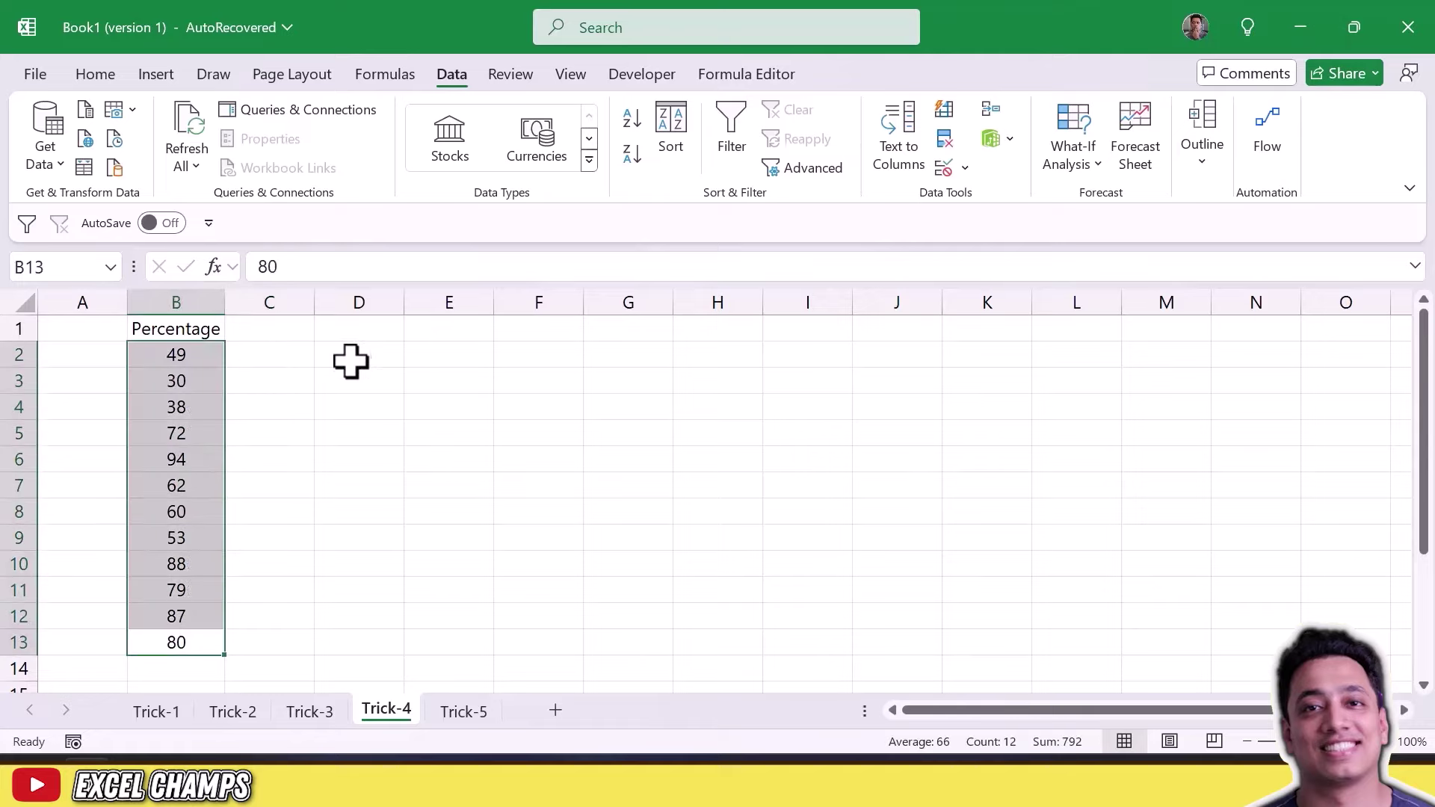
Step: Enter 100 in cell D1 and copy it
left_click(361, 333)
type("100")
key("Return")
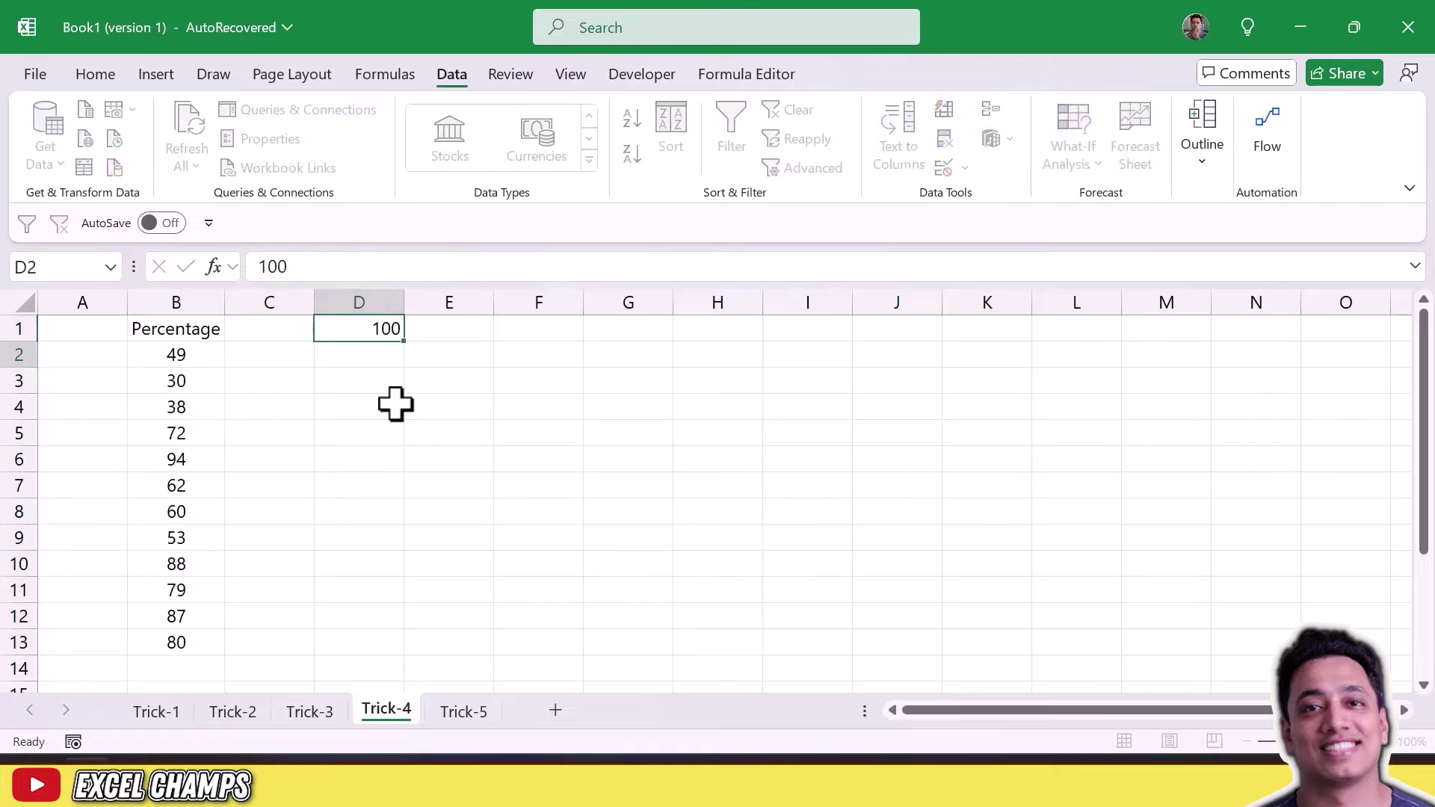
key("Up")
key("ctrl+c")
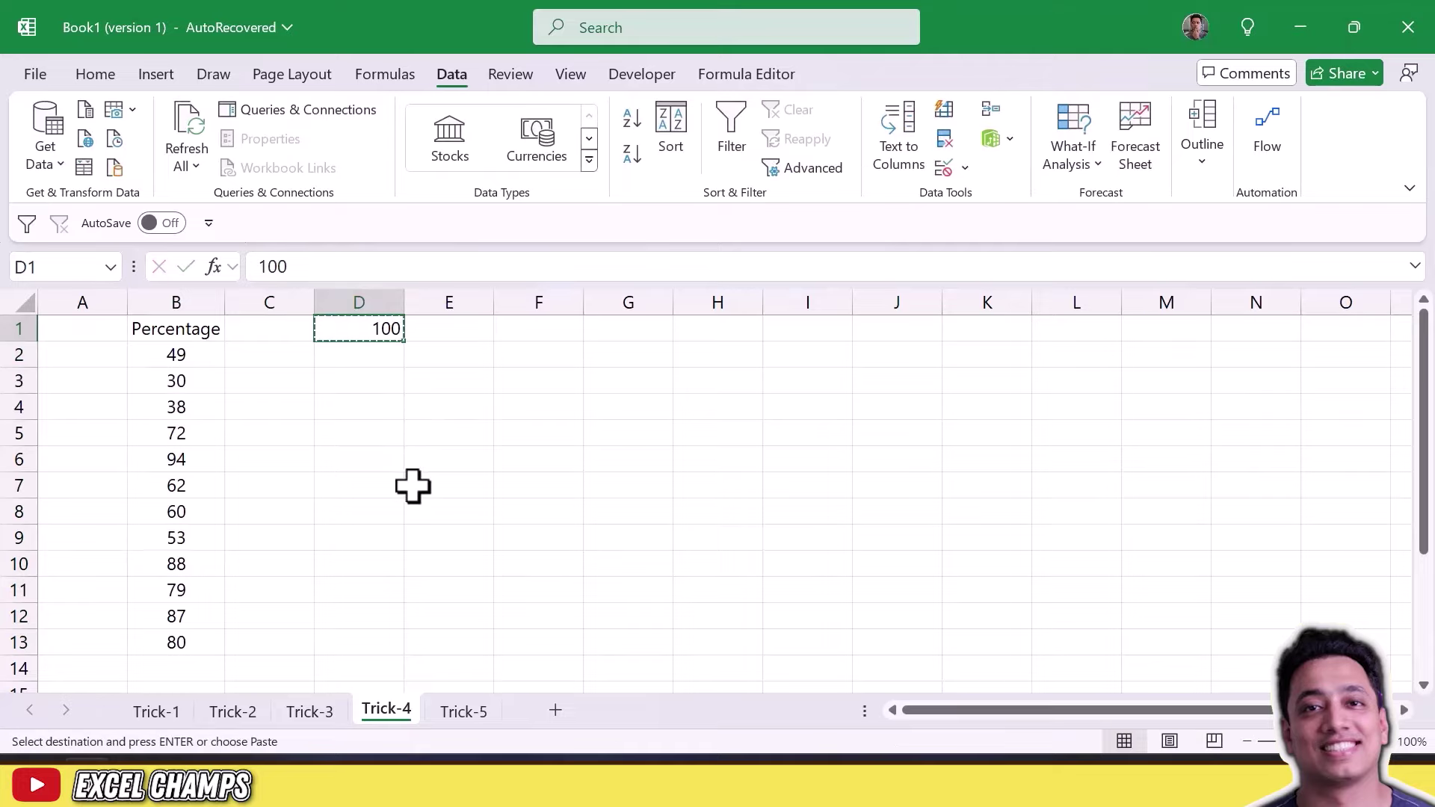
Step: Divide the B2:B13 values by 100 with Paste Special Values + Divide, then apply percent format
left_click_drag(170, 358, 195, 645)
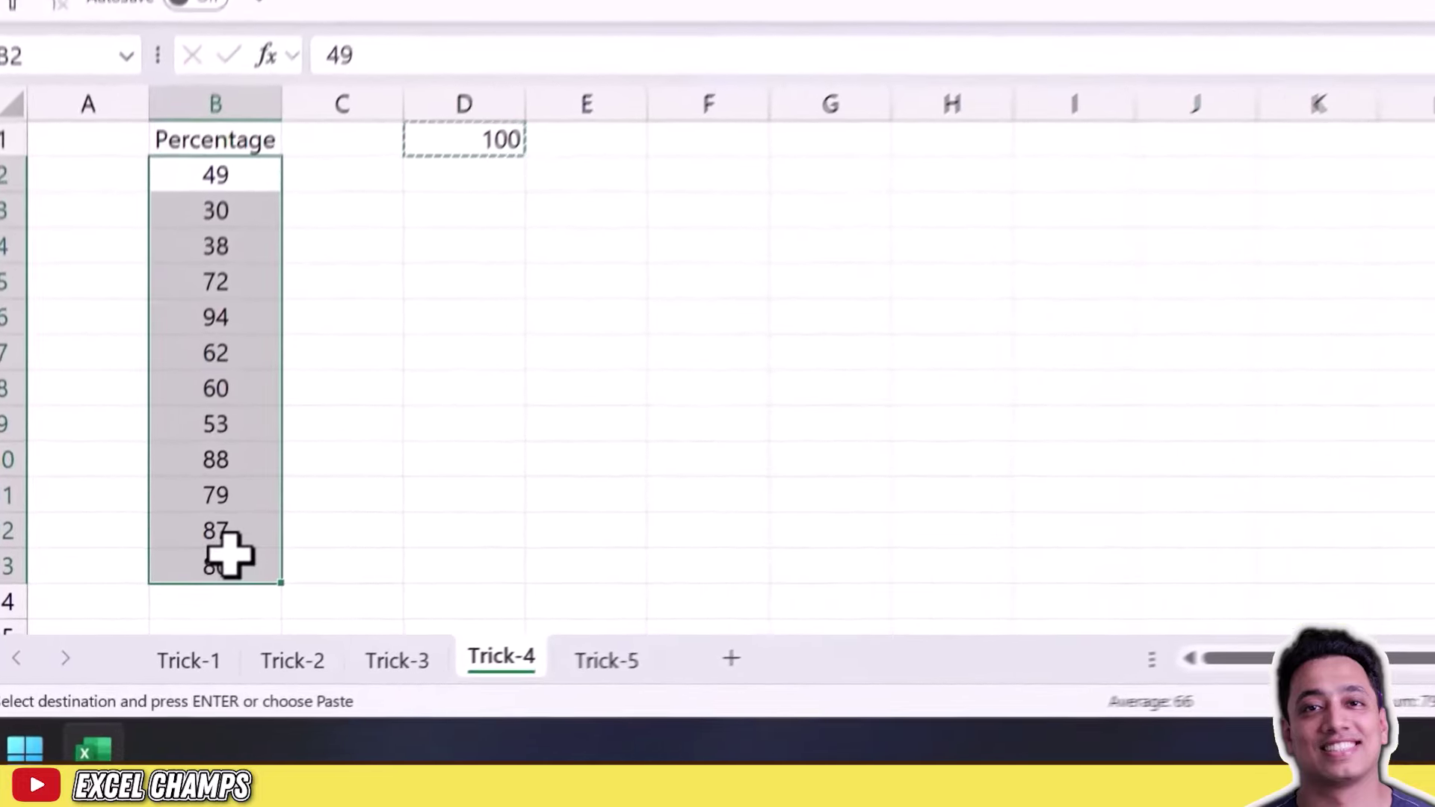
right_click(210, 615)
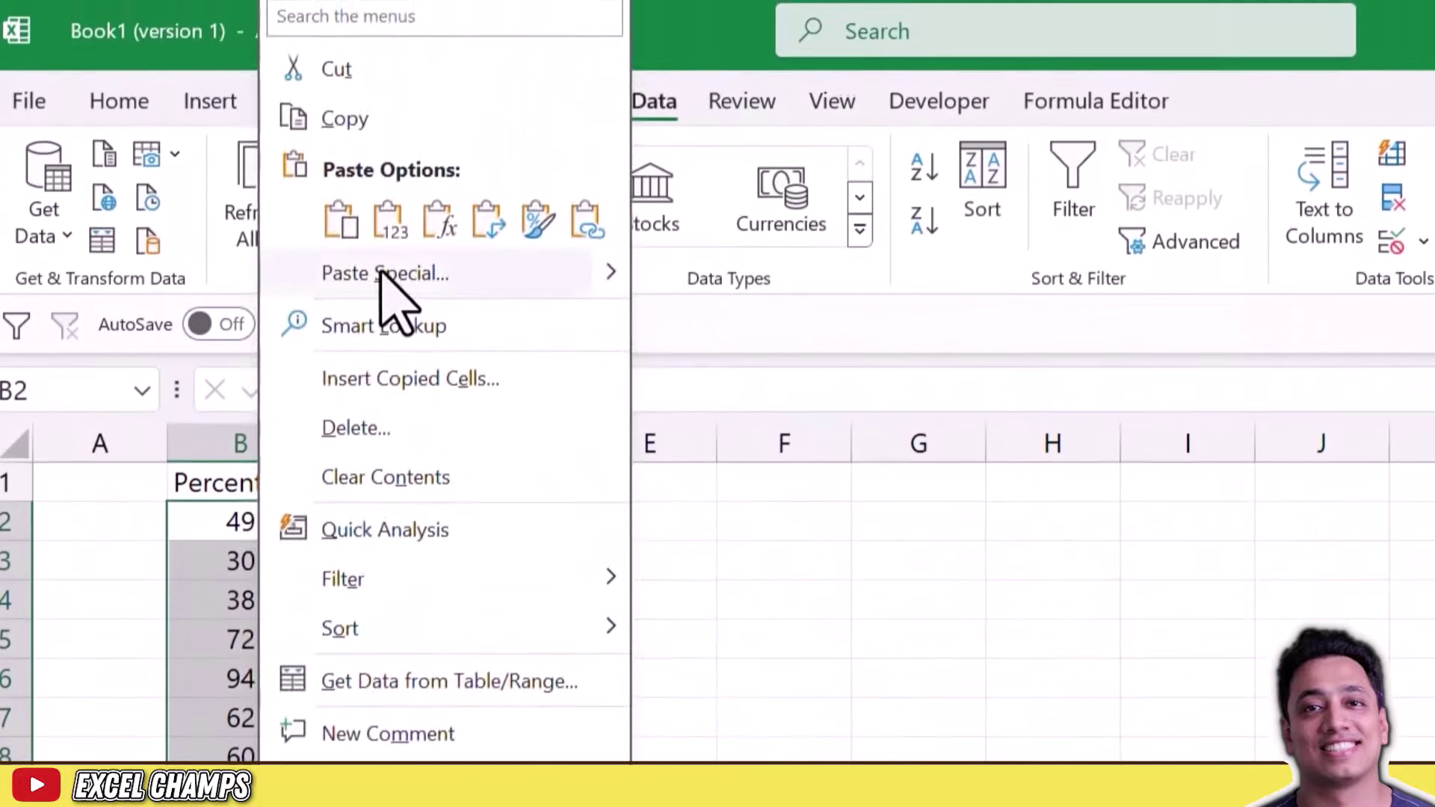
left_click(385, 274)
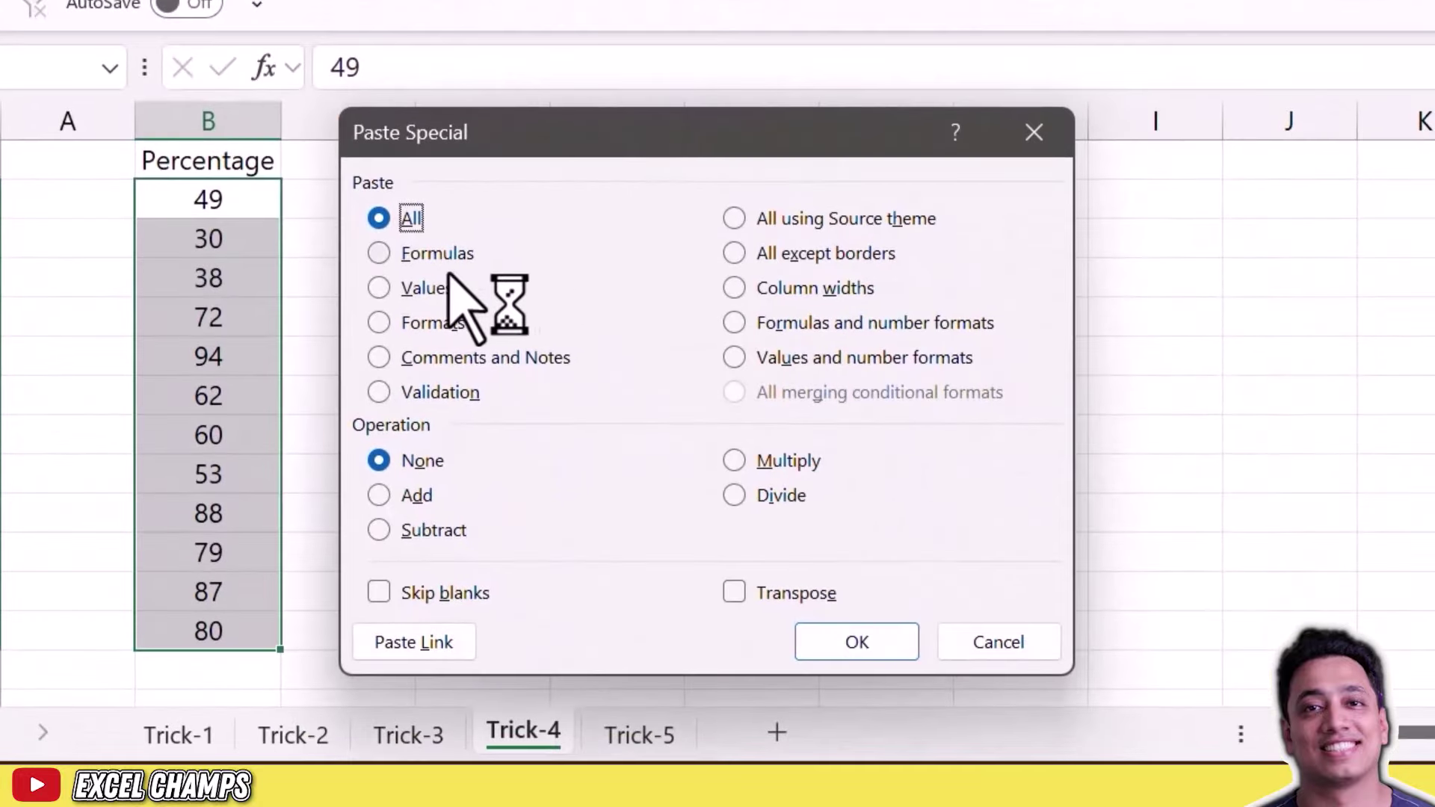
left_click(426, 288)
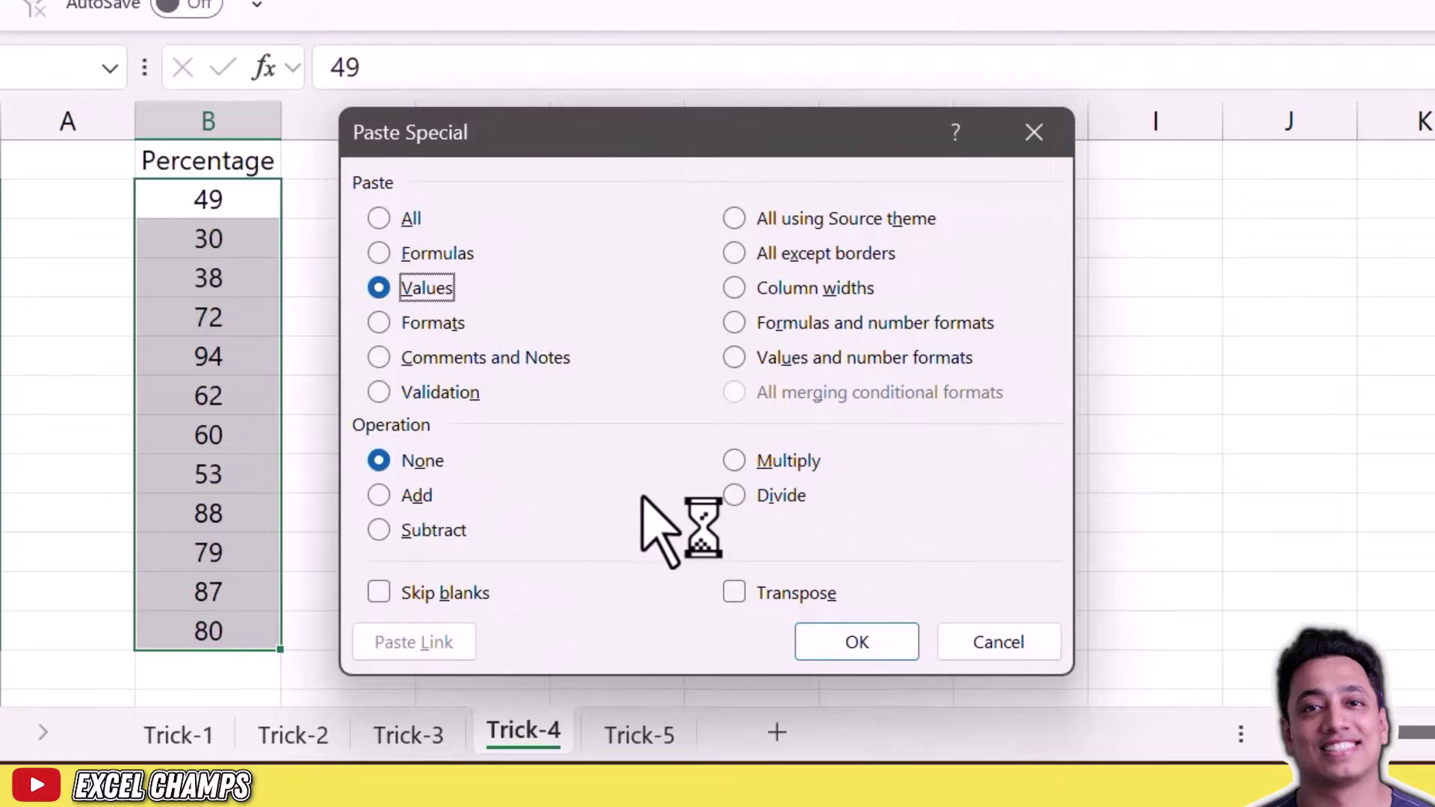
left_click(735, 495)
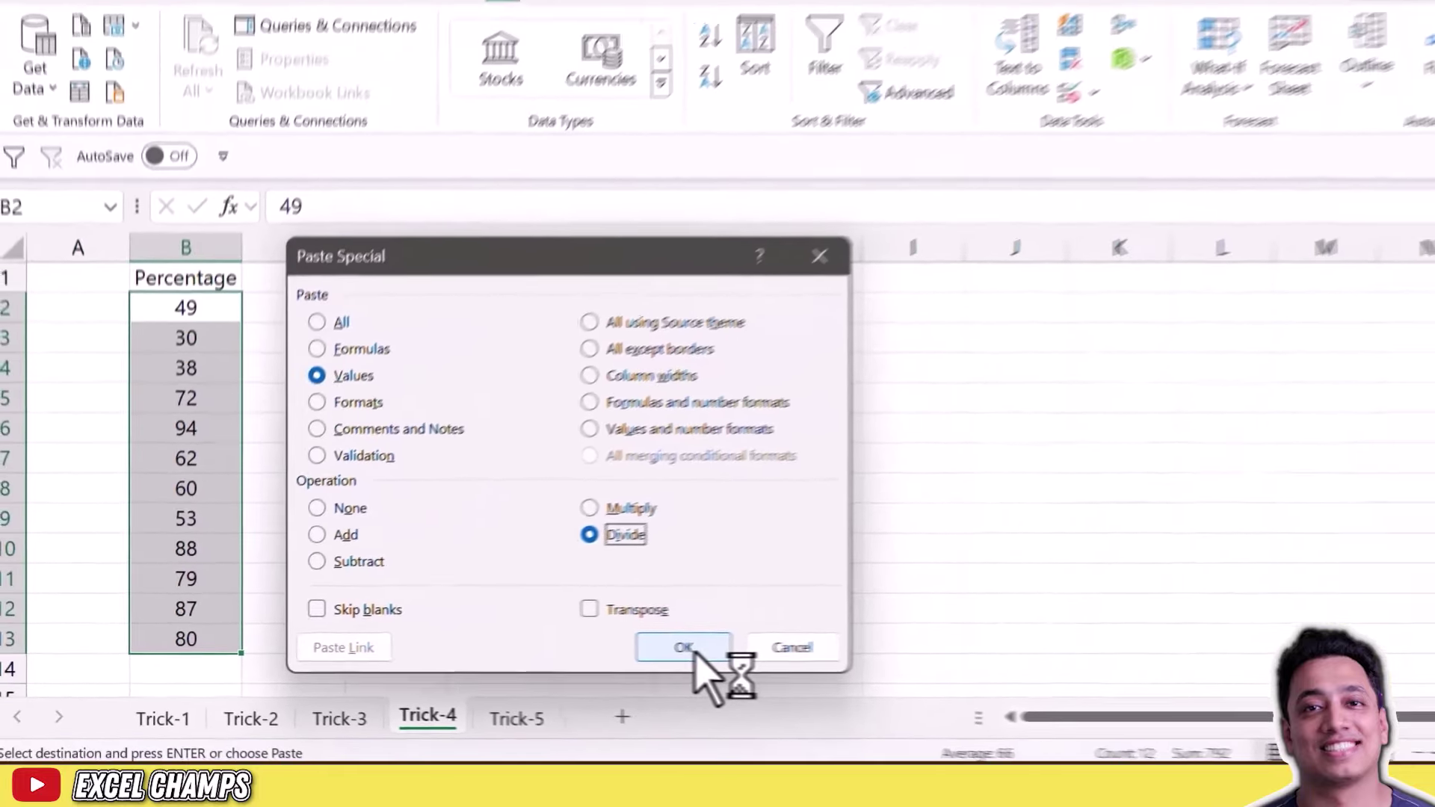
left_click(818, 643)
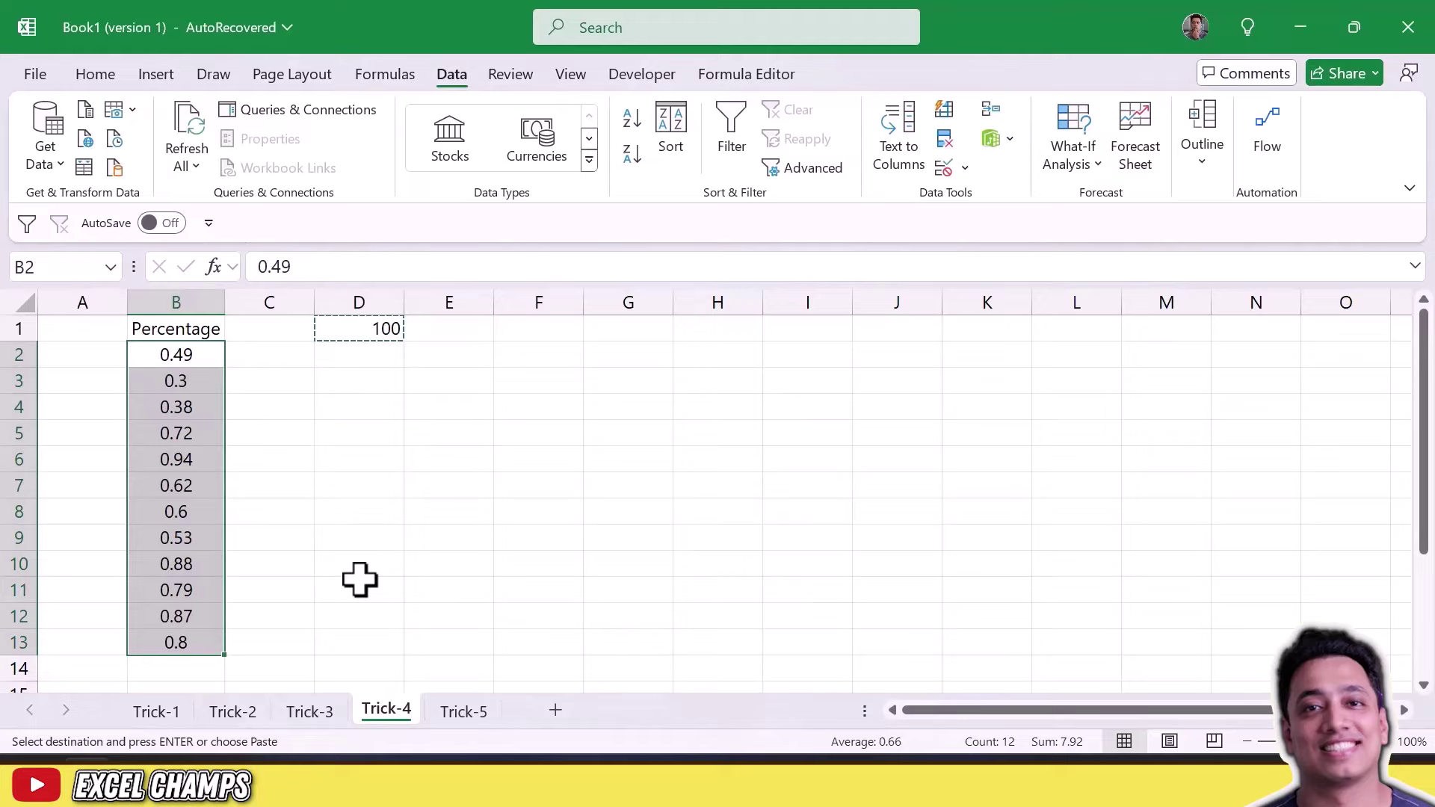
key("ctrl+shift+5")
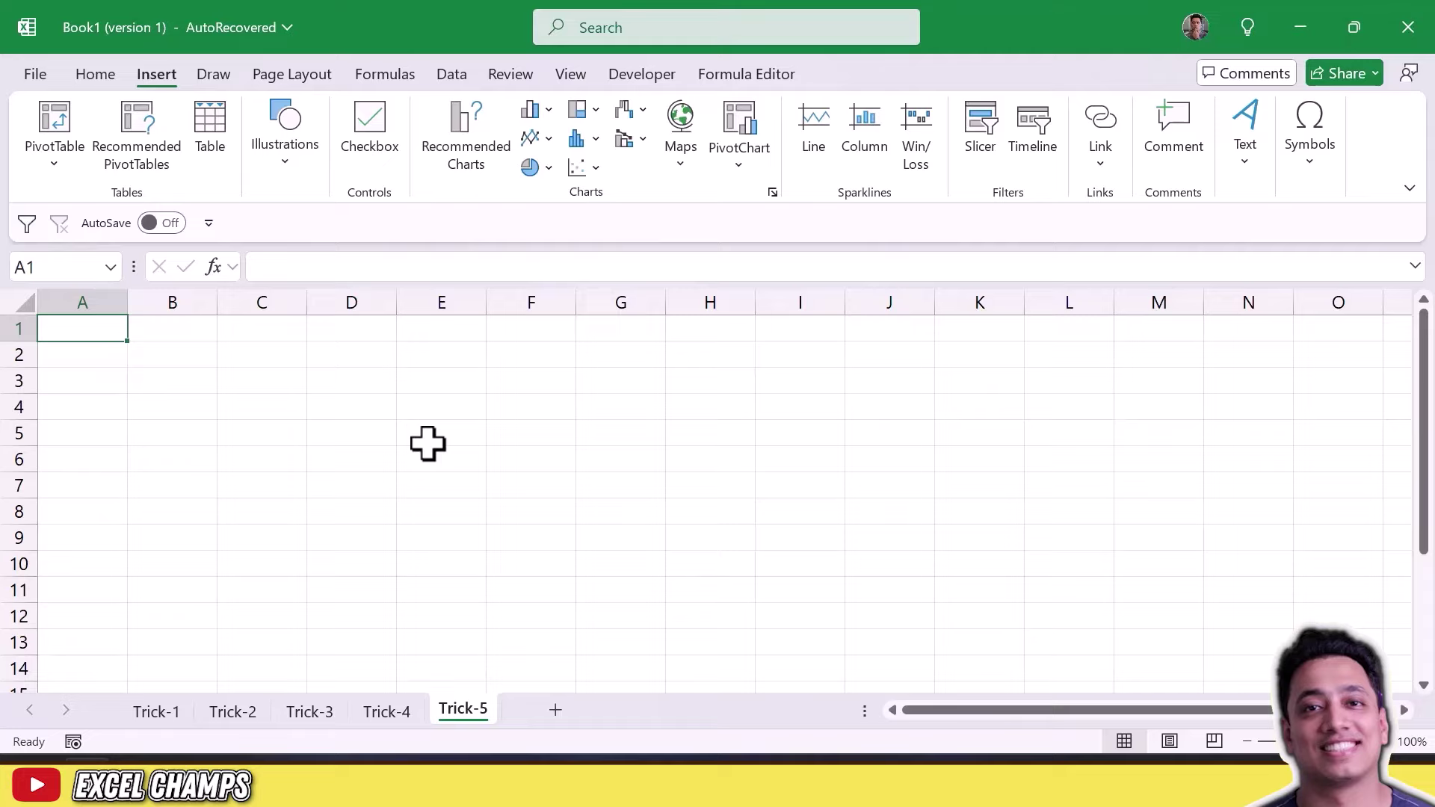
Step: Select column A, then jump to the sheet's last row and back to A1
key("ctrl+space")
key("Down")
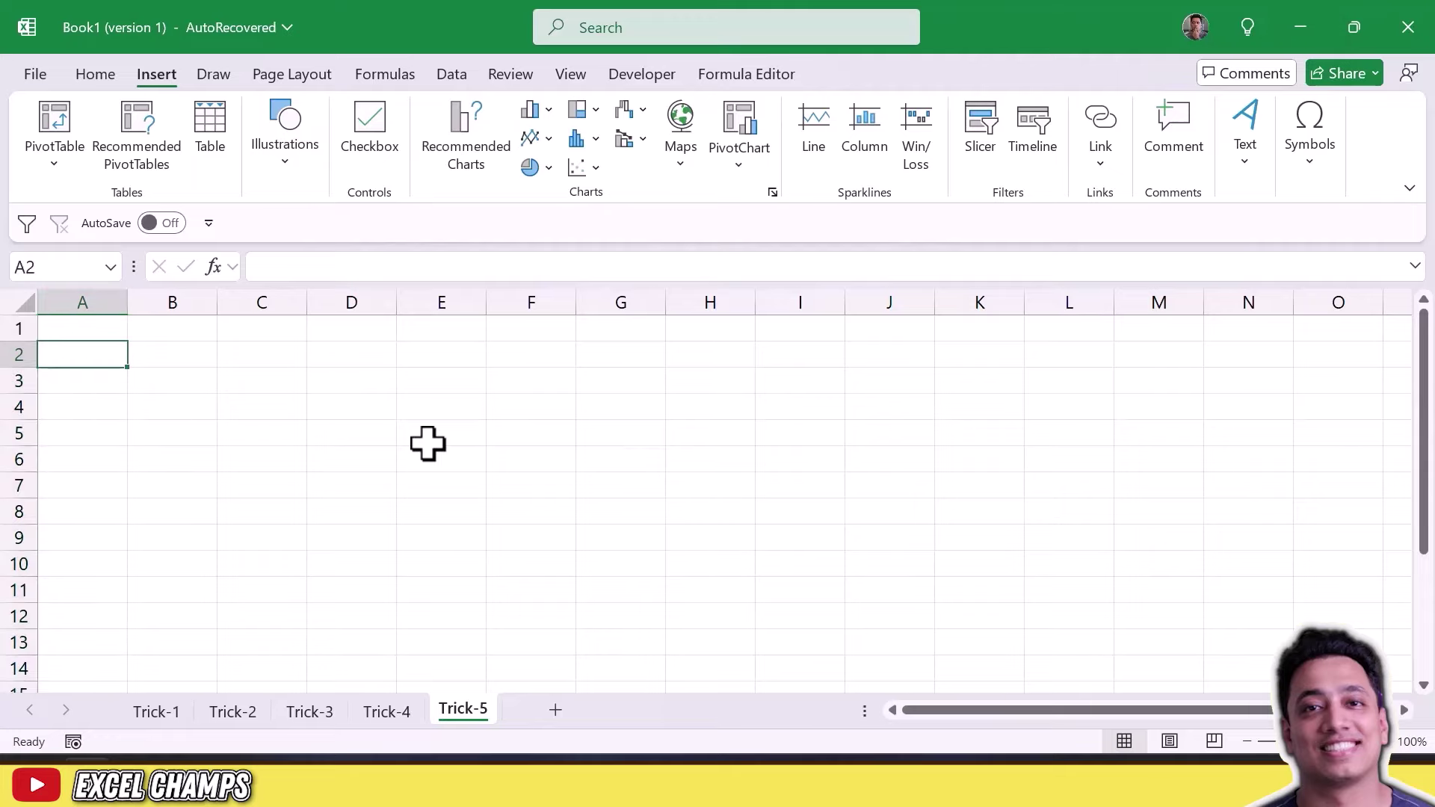
key("ctrl+Down")
key("ctrl+Up")
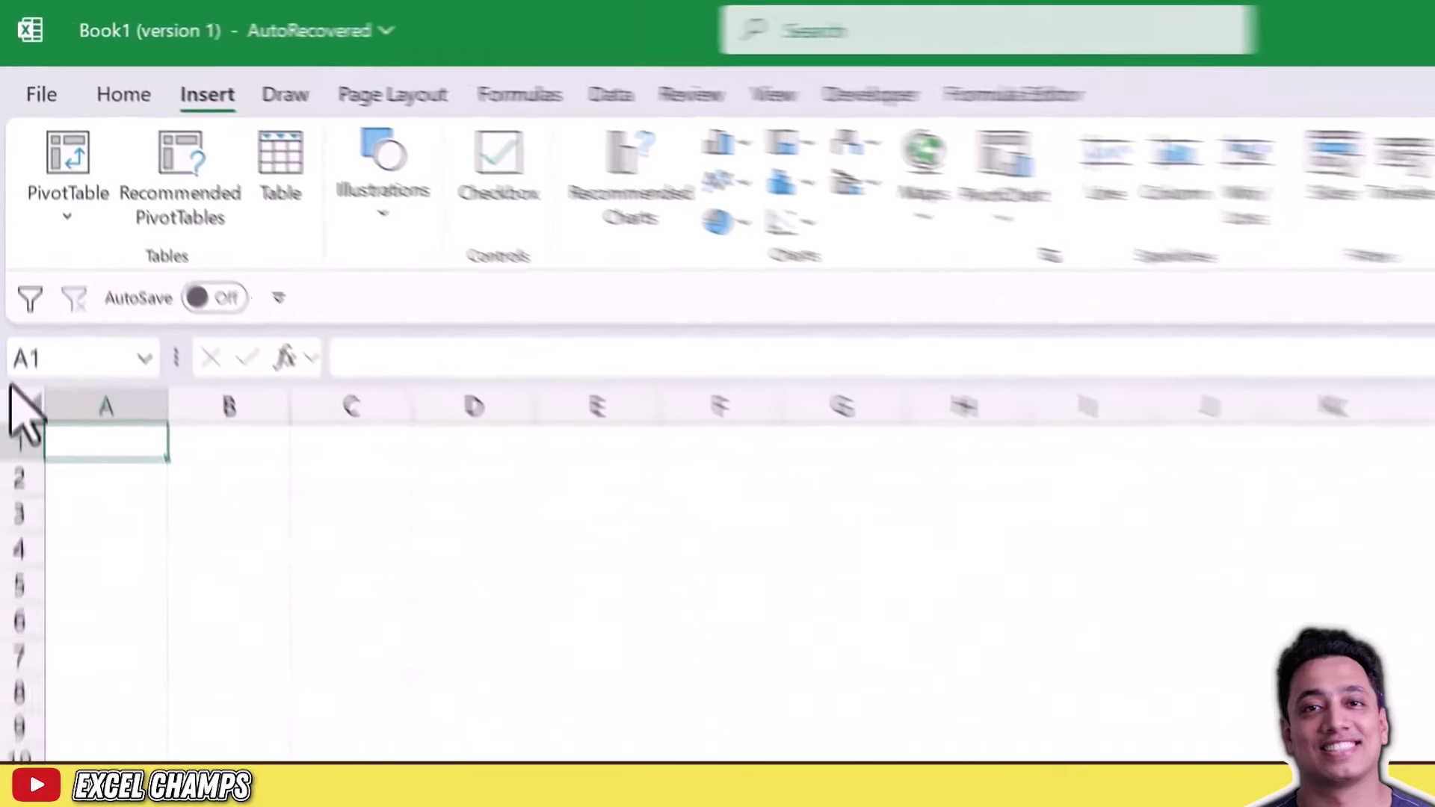
Step: Select A1:A1000 by entering A1000 in the Name Box with Shift+Enter
left_click(51, 267)
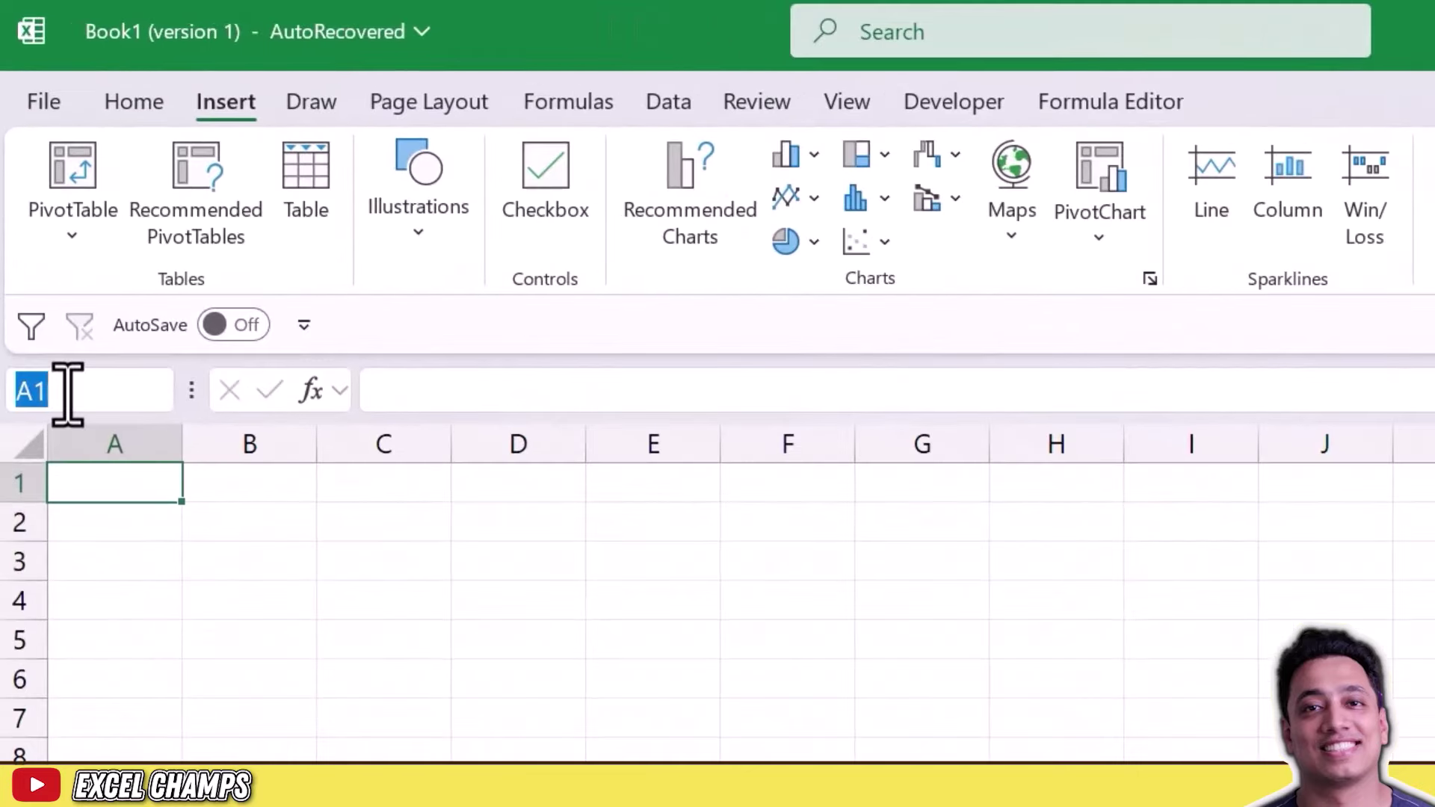
type("A1000")
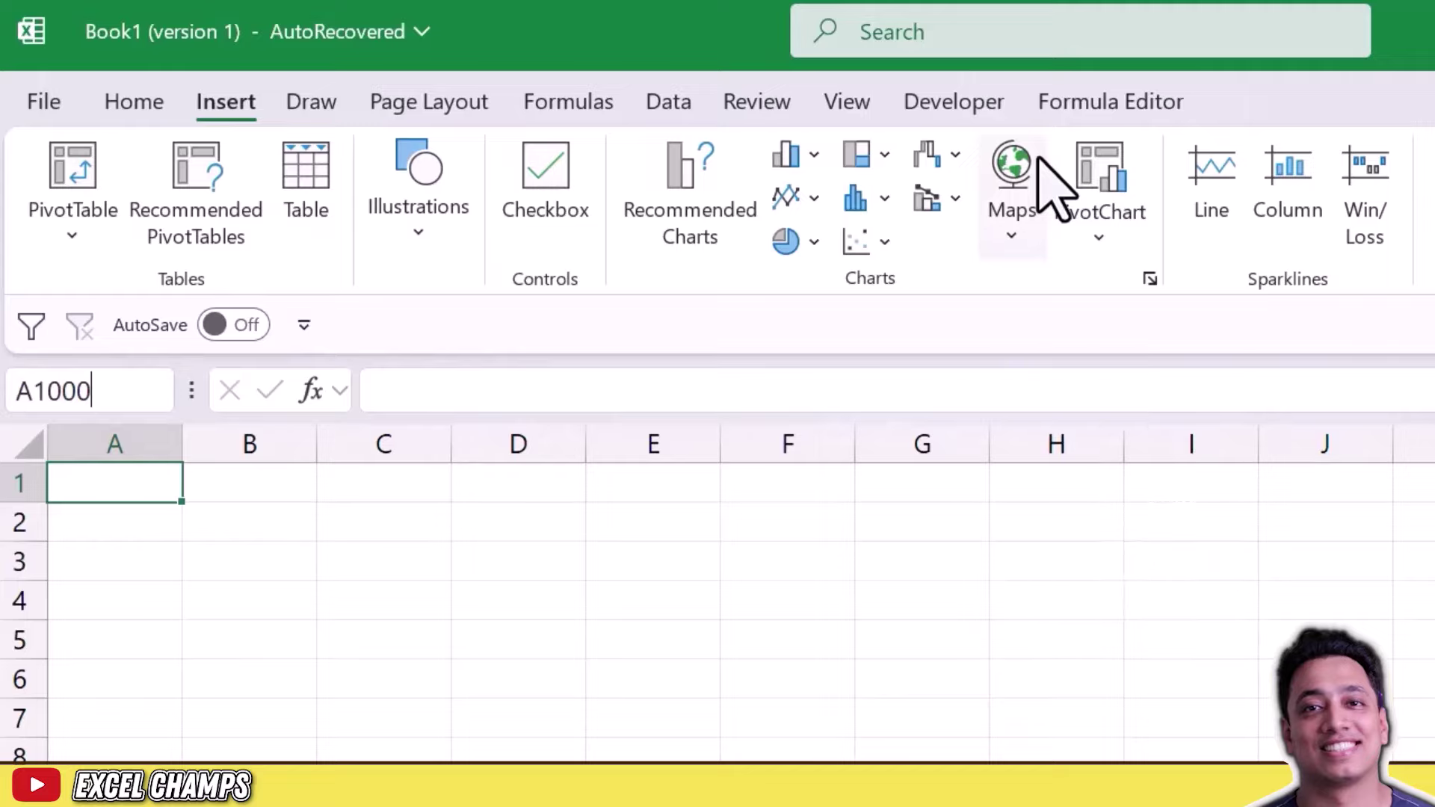
key("shift+Return")
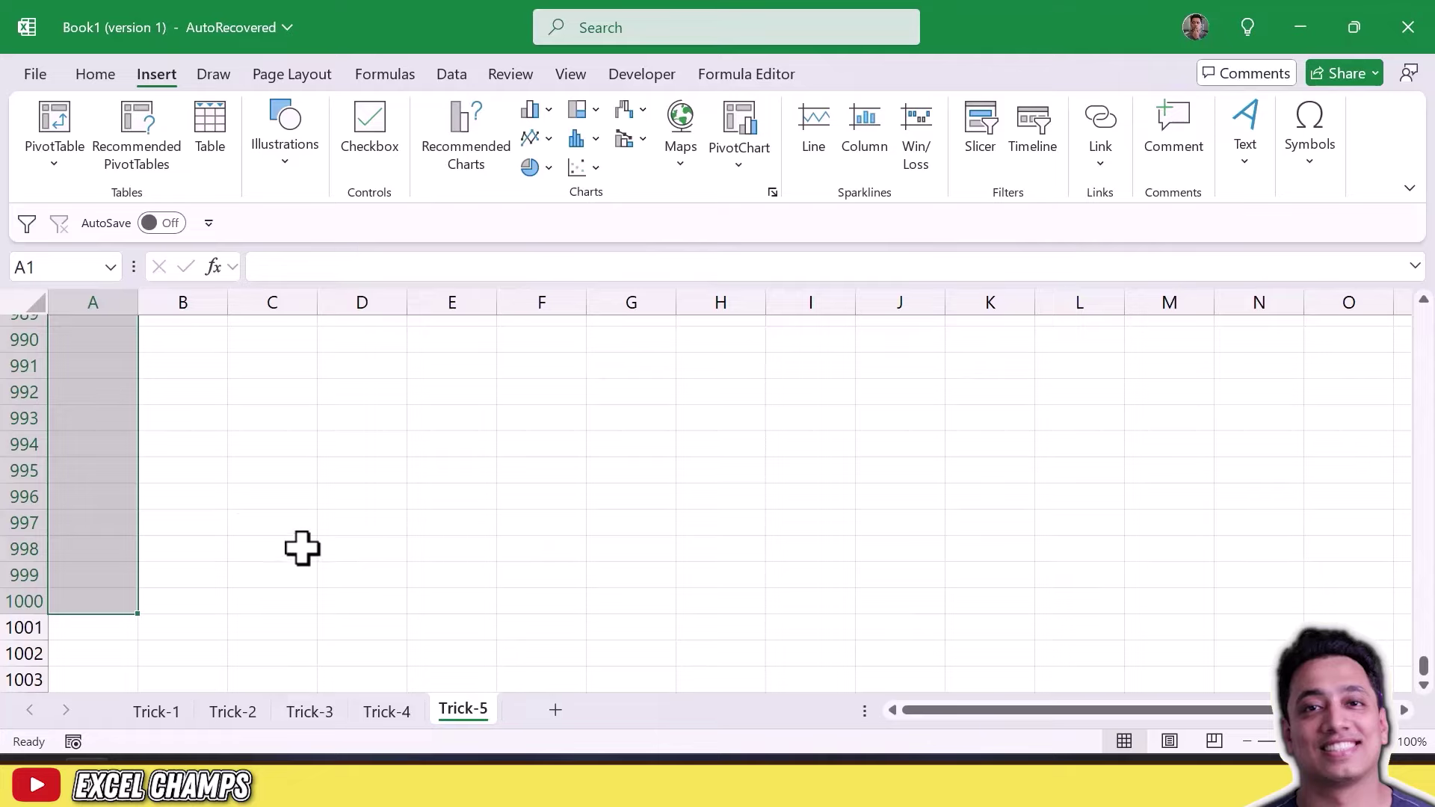
scroll(182, 519, "up", 3)
Step: Replace the Name Box reference with C1000
left_click(50, 267)
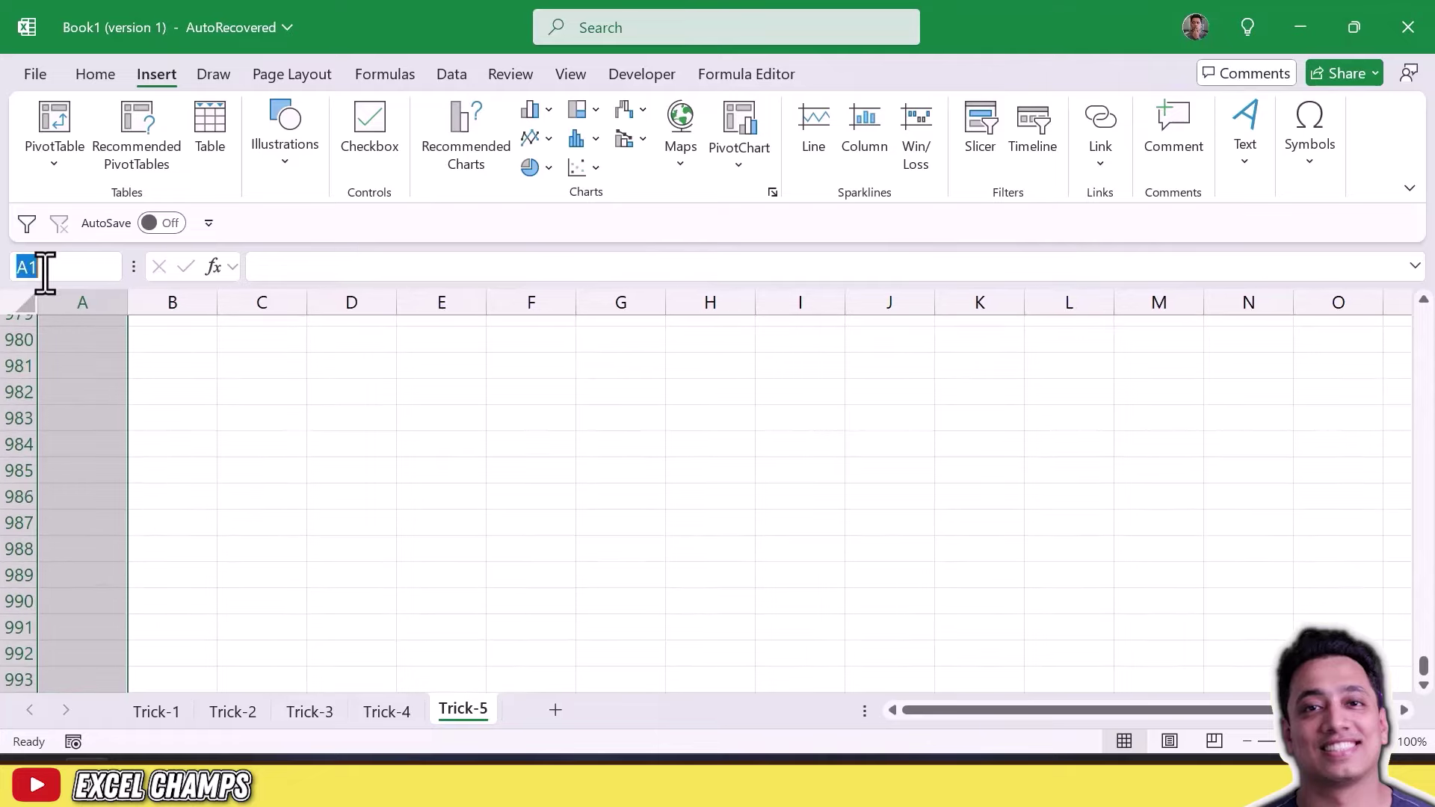
left_click(43, 272)
double_click(45, 273)
type("C1000")
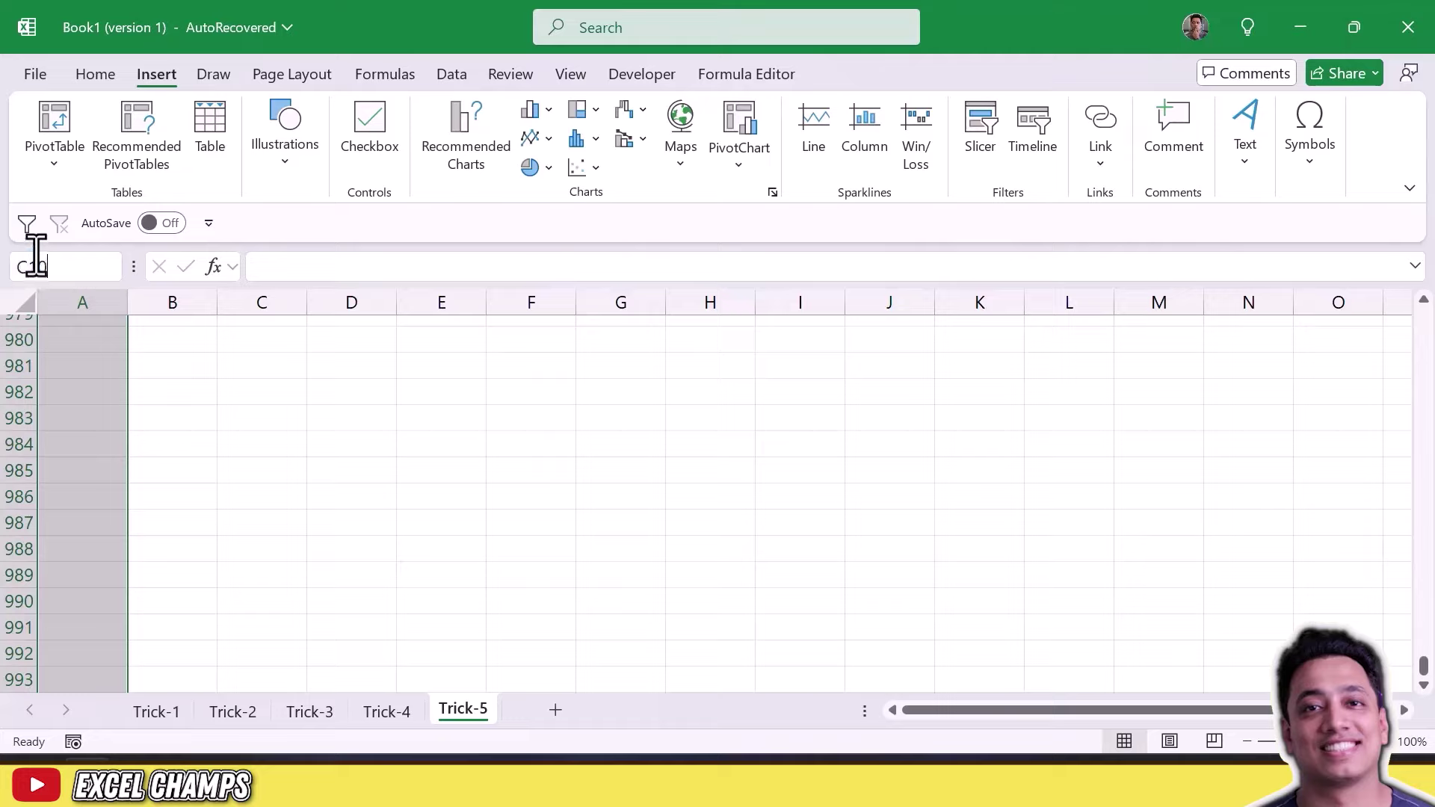